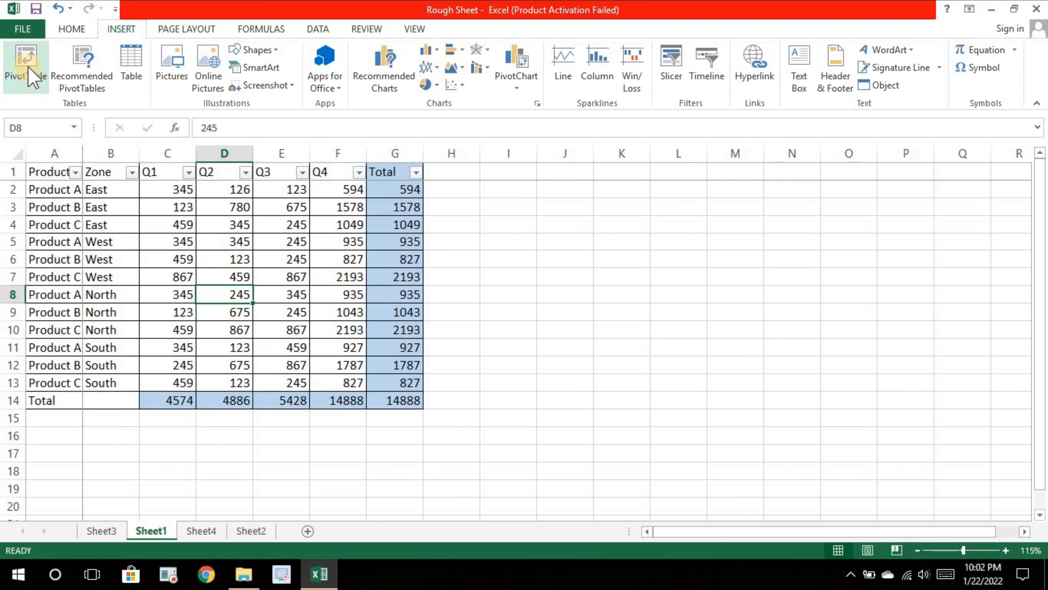
Create a PivotTable on a new worksheet from the entire Sheet1 data, using the range Sheet1!$A:$G
left_click(58, 171)
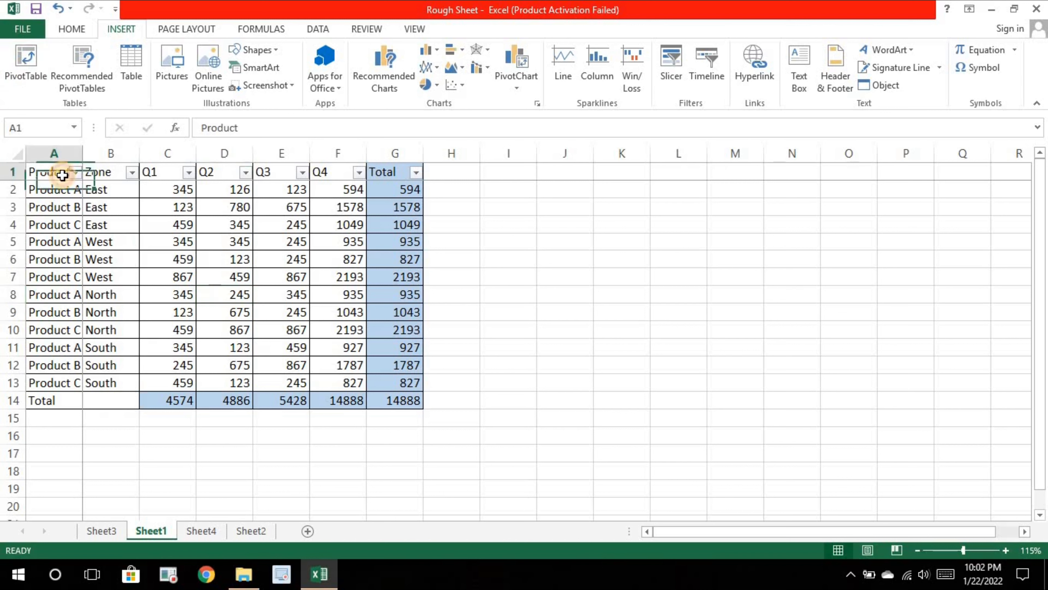
left_click(18, 155)
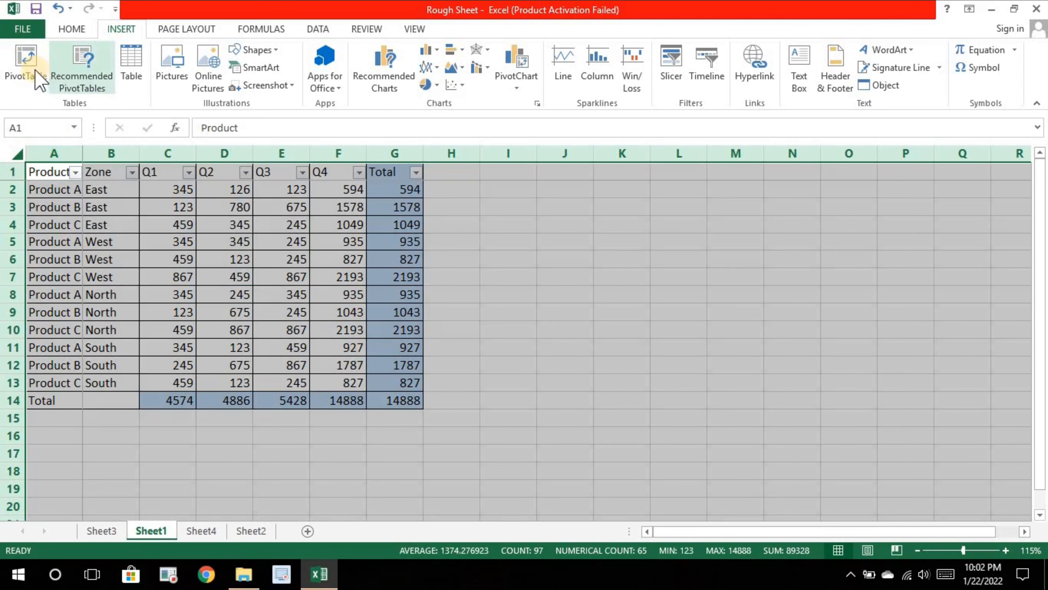
left_click(9, 77)
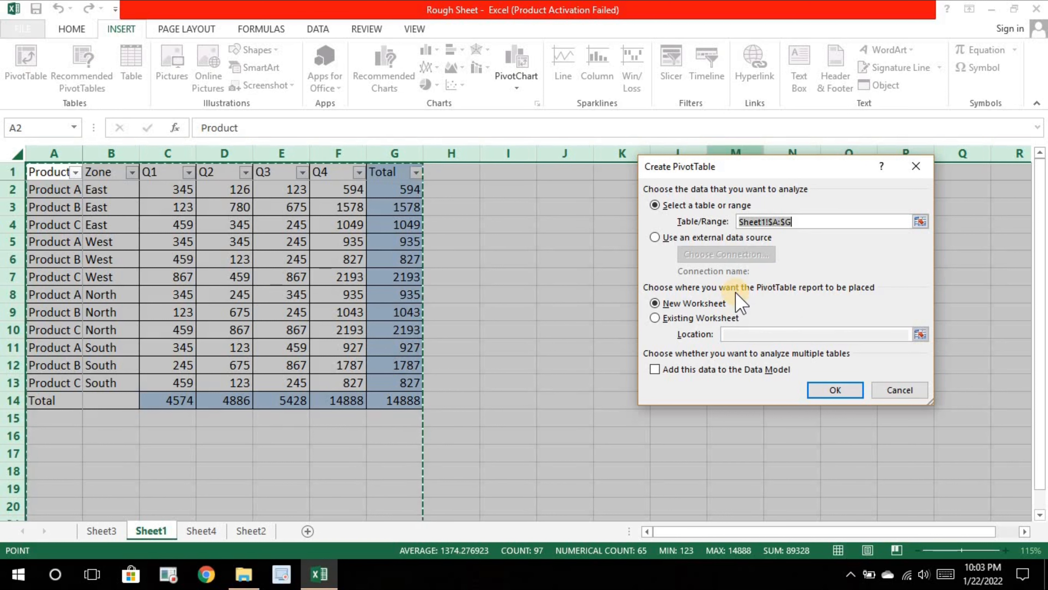
left_click(826, 384)
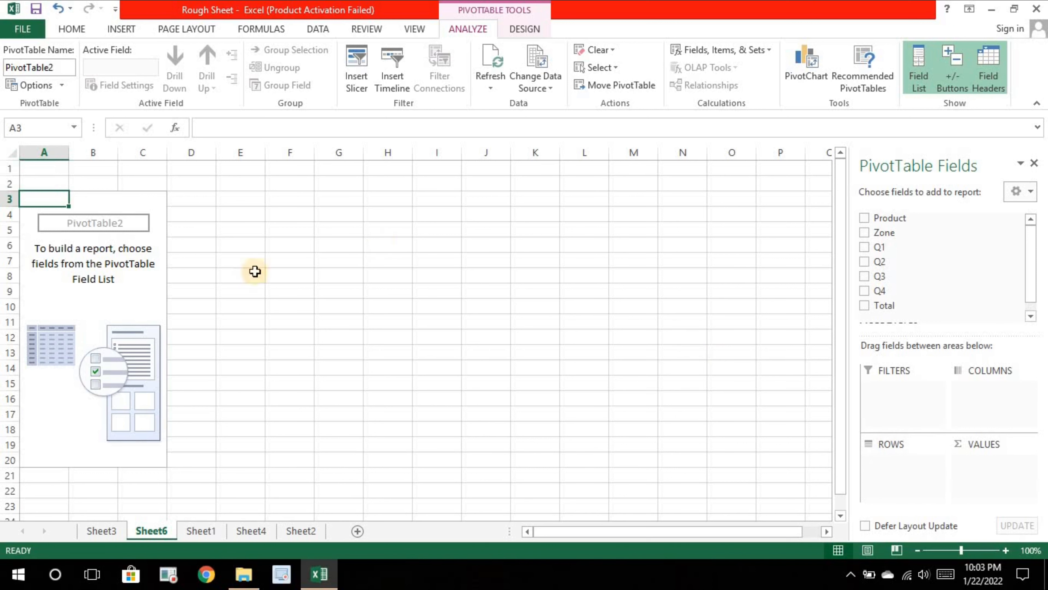
Check the first product rows on Sheet1, and add the Zone field to the rows area of the new PivotTable
left_click(201, 530)
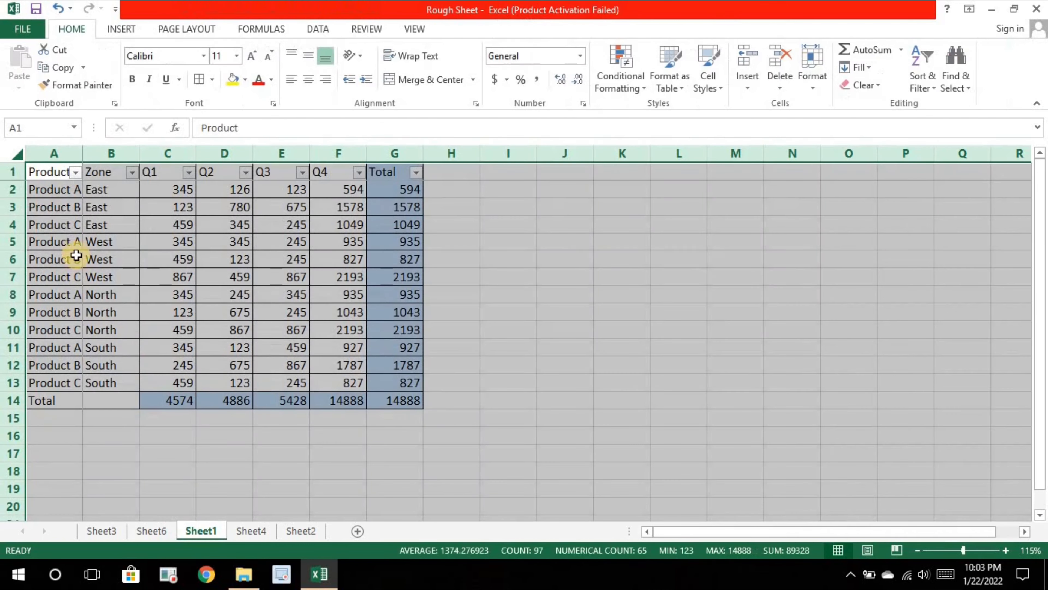
left_click(11, 190)
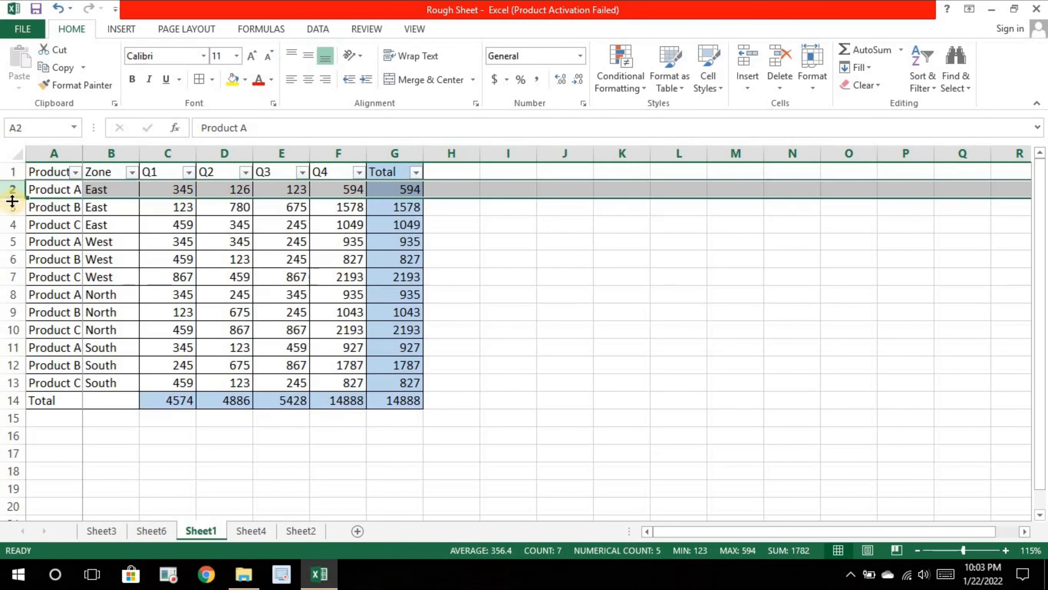
left_click(9, 205)
left_click(12, 224)
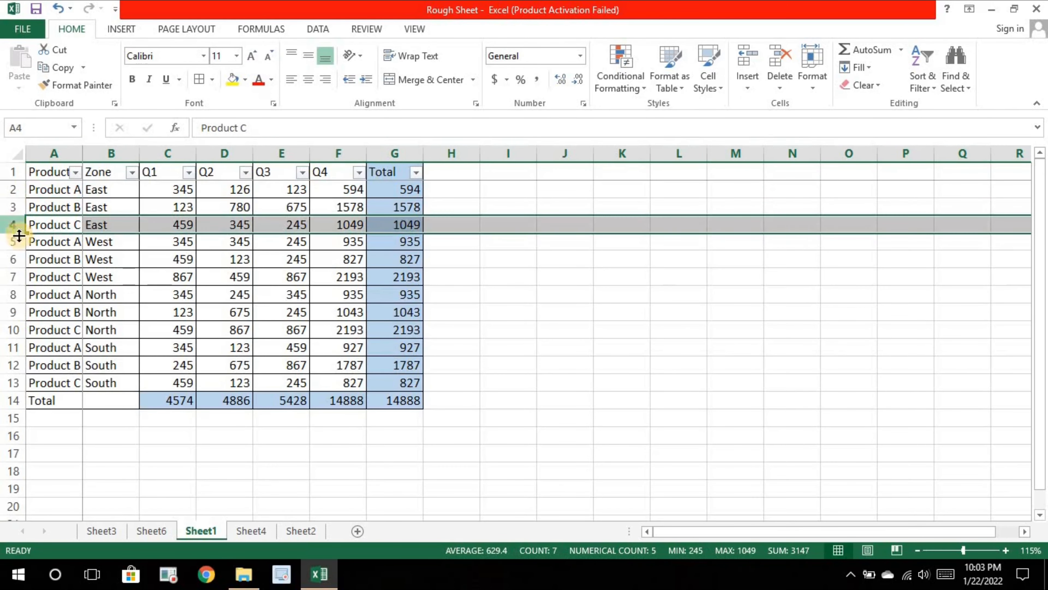
left_click(19, 245)
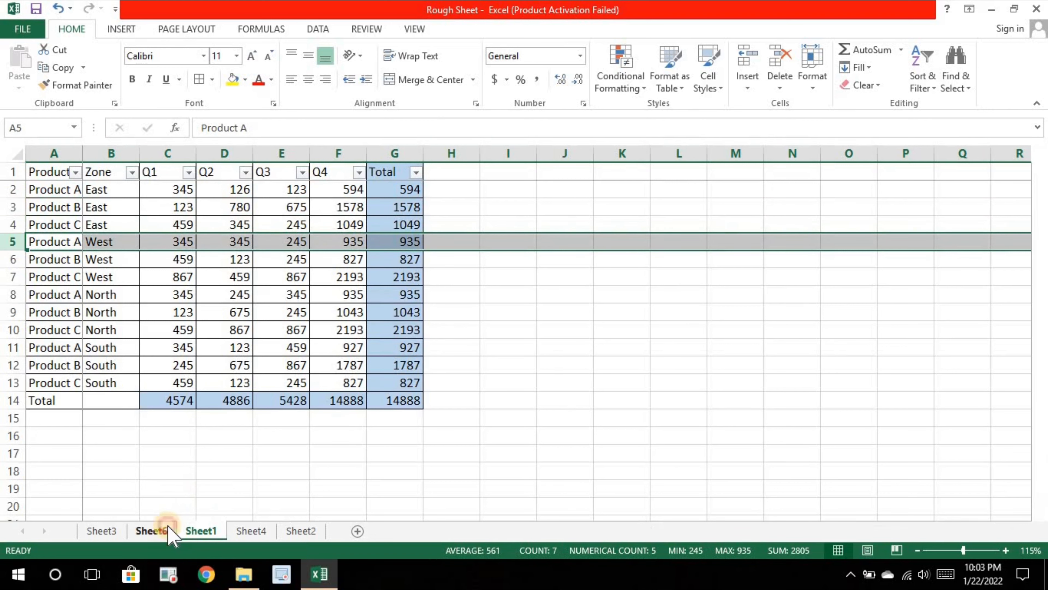
left_click(152, 531)
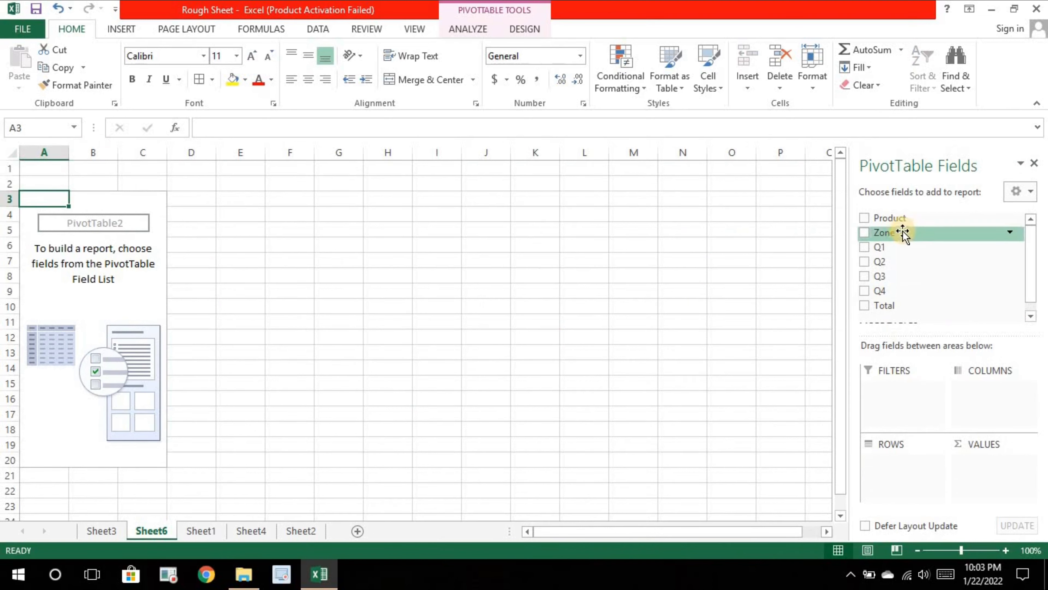
left_click_drag(899, 233, 907, 474)
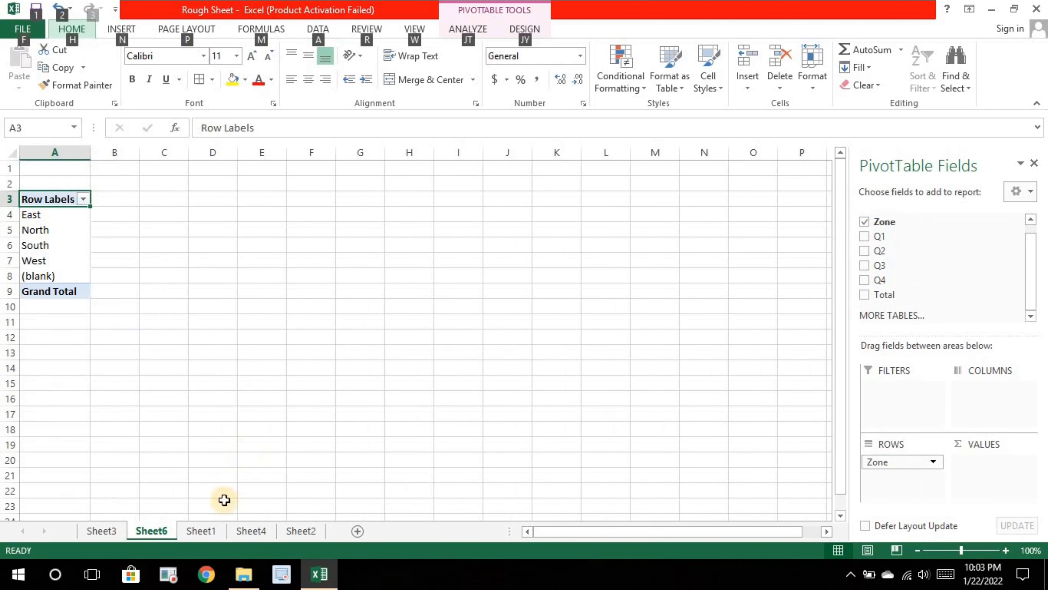
Filter the Zone column on Sheet1 to show only the East records
left_click(203, 529)
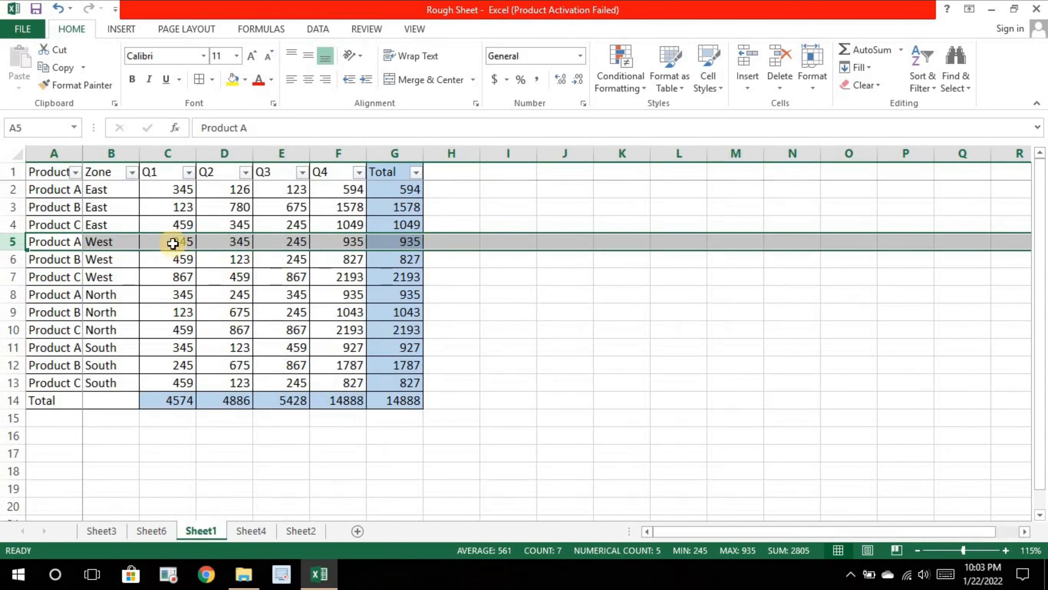
left_click(123, 194)
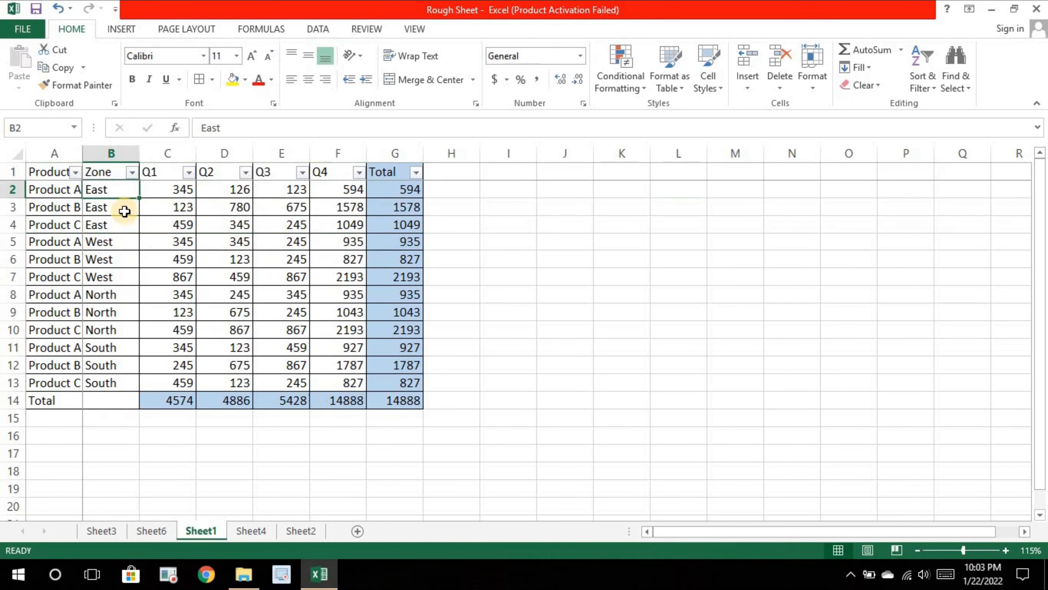
left_click(132, 173)
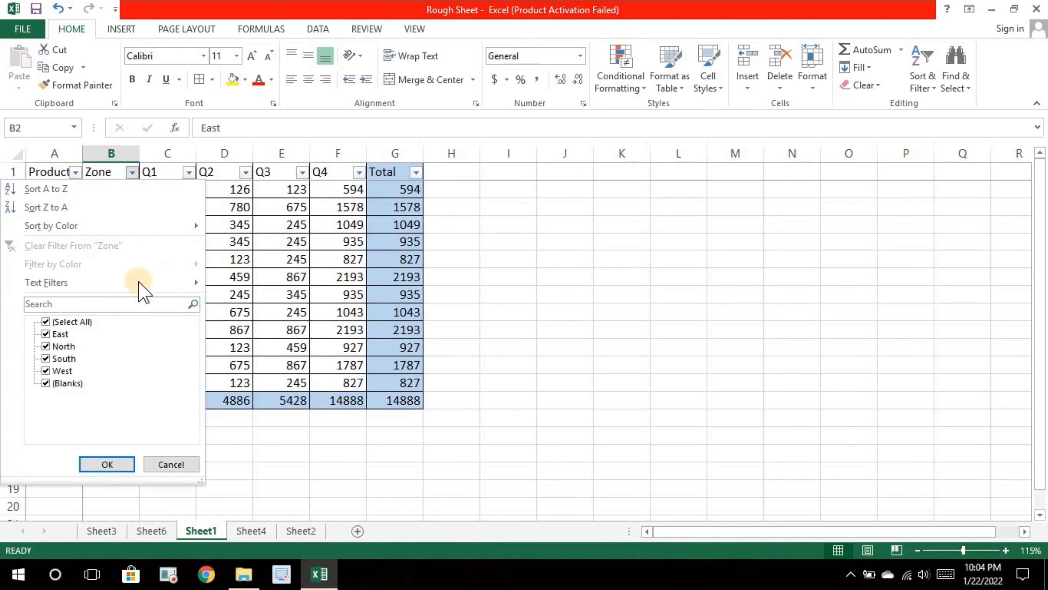
left_click(47, 323)
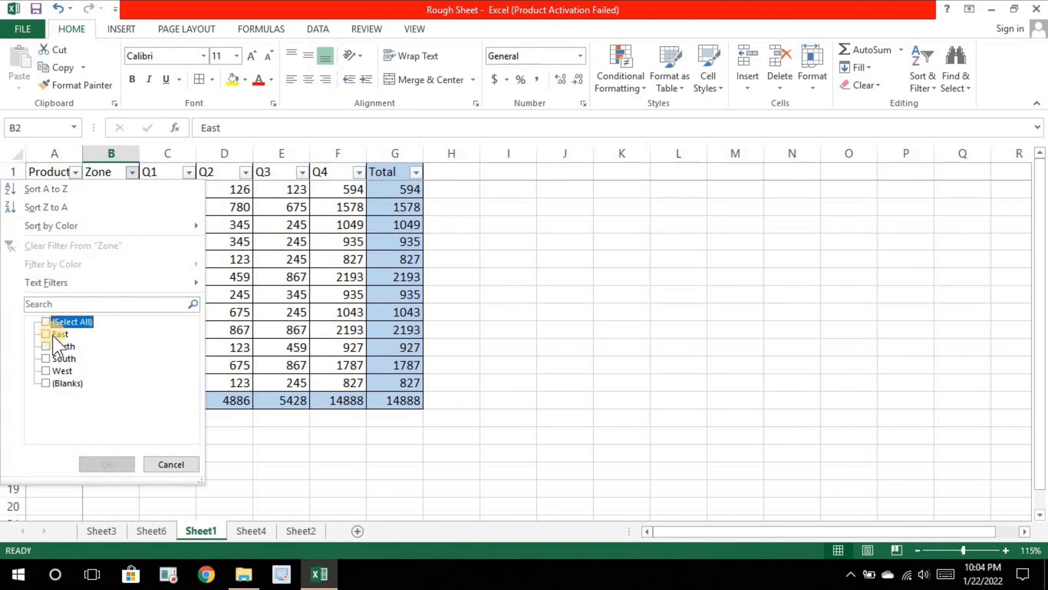
left_click(47, 333)
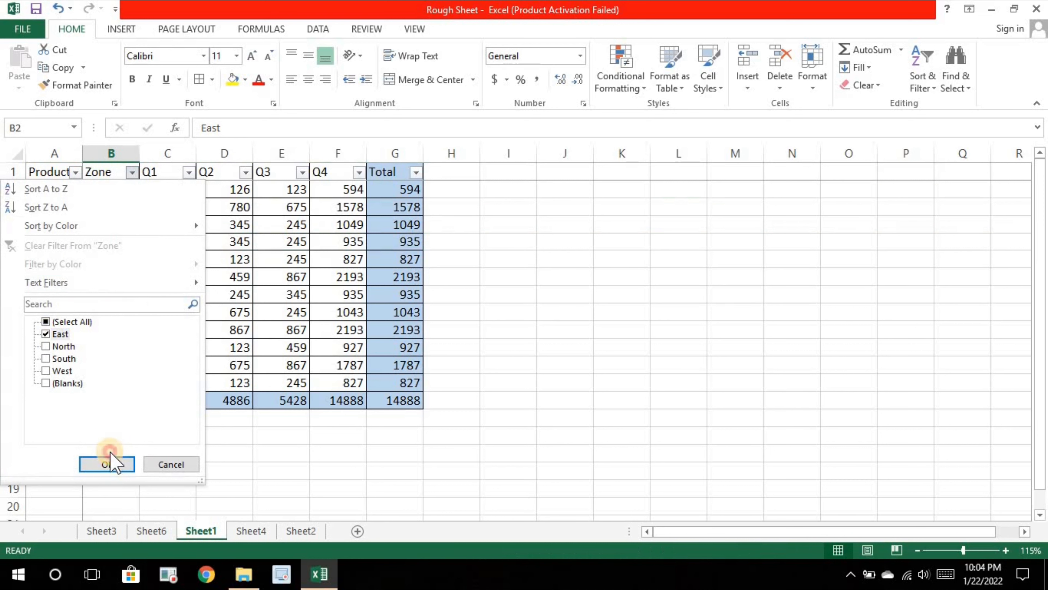
left_click(108, 463)
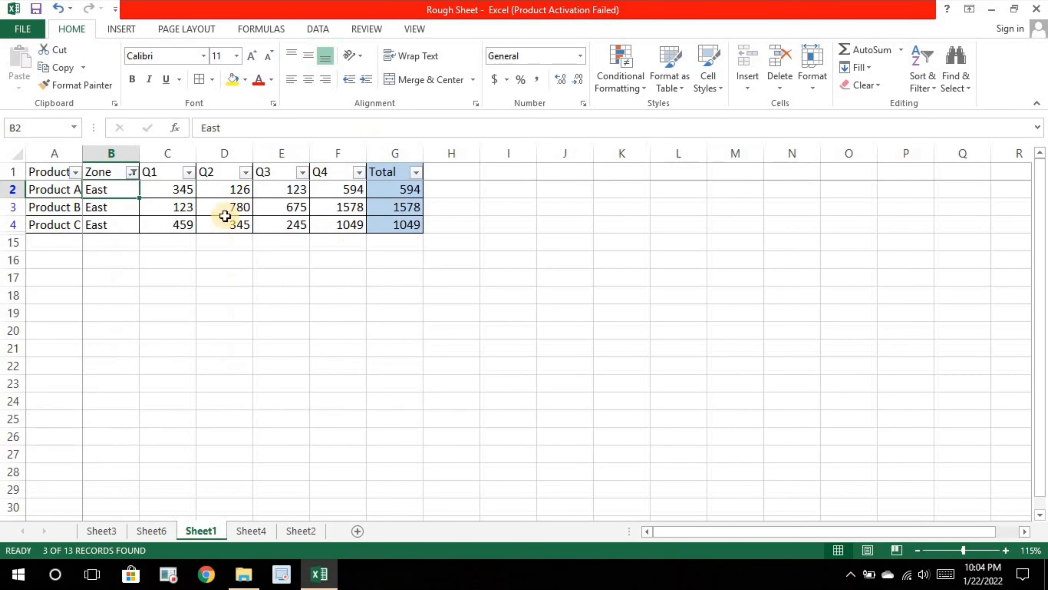
Add a subtotal of the filtered Total values G2:G4 in cell G15
left_click(386, 238)
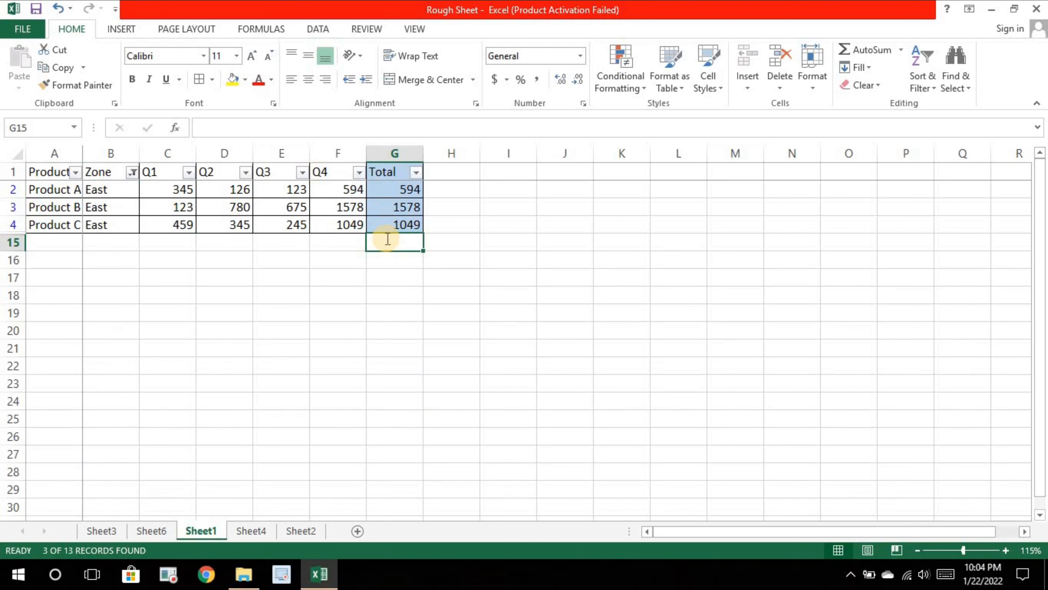
key("alt+equal")
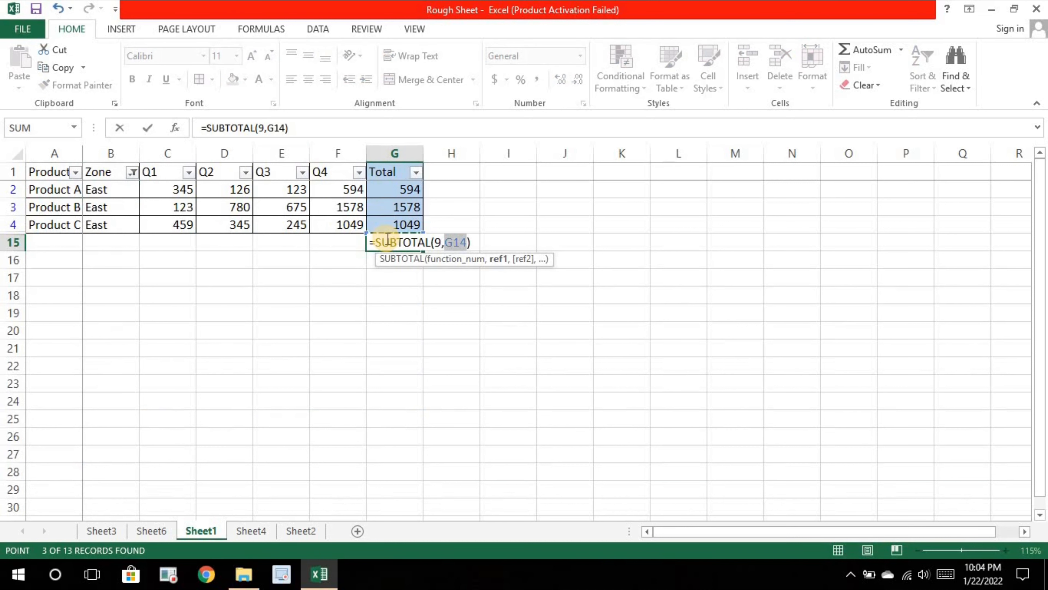
left_click_drag(400, 189, 407, 219)
key("Return")
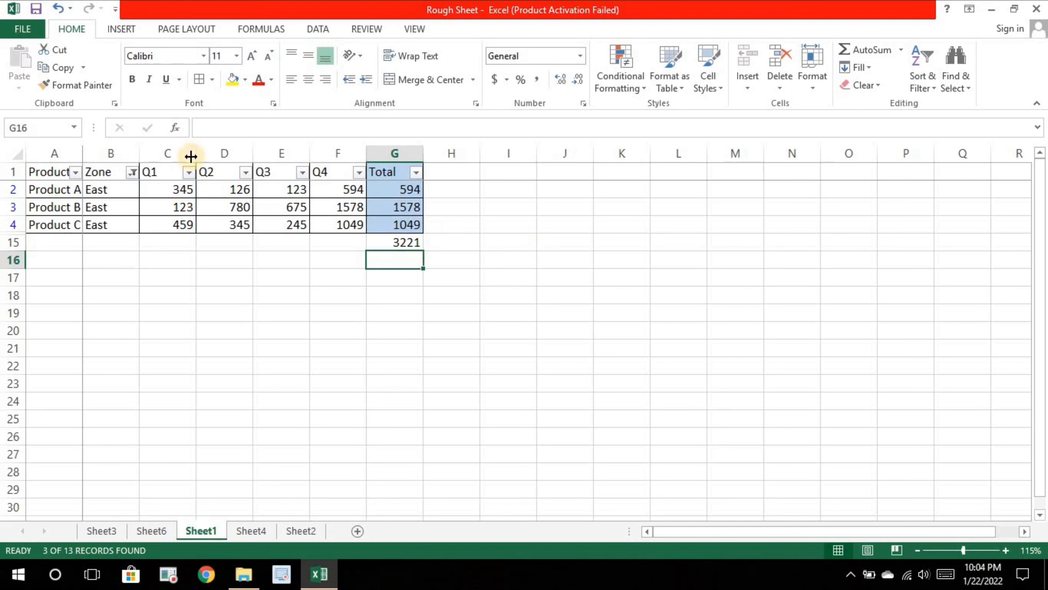
Add the Total field to the values area of the PivotTable on Sheet6
left_click(148, 531)
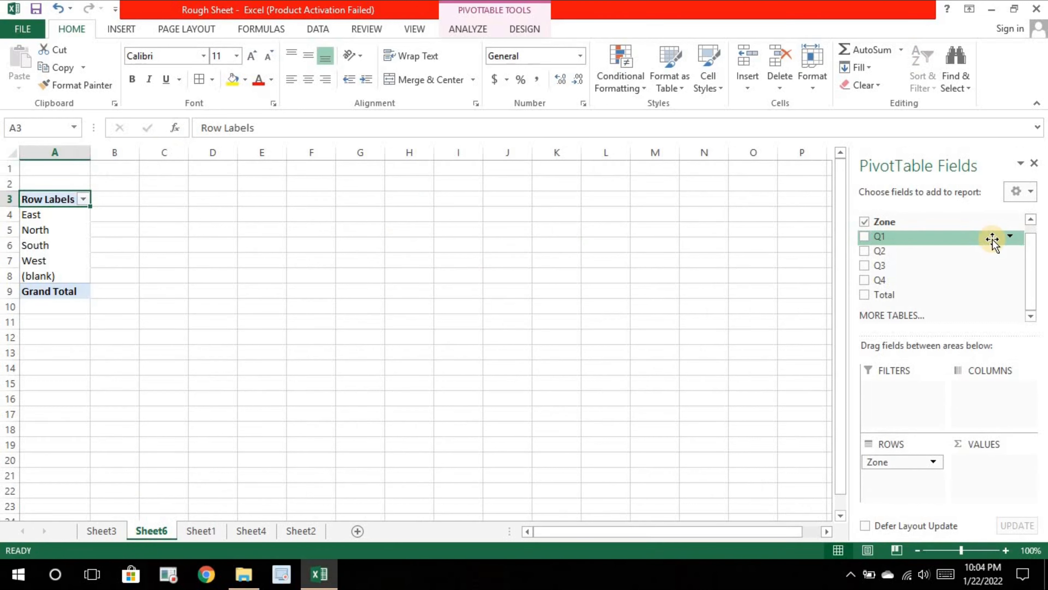
left_click_drag(992, 241, 961, 454)
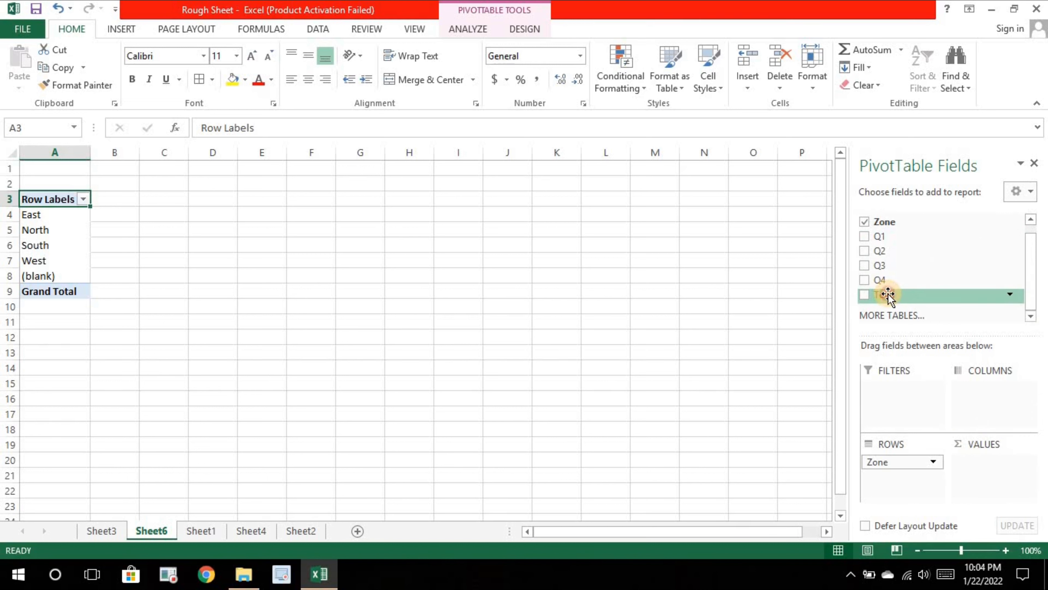
left_click_drag(889, 296, 994, 466)
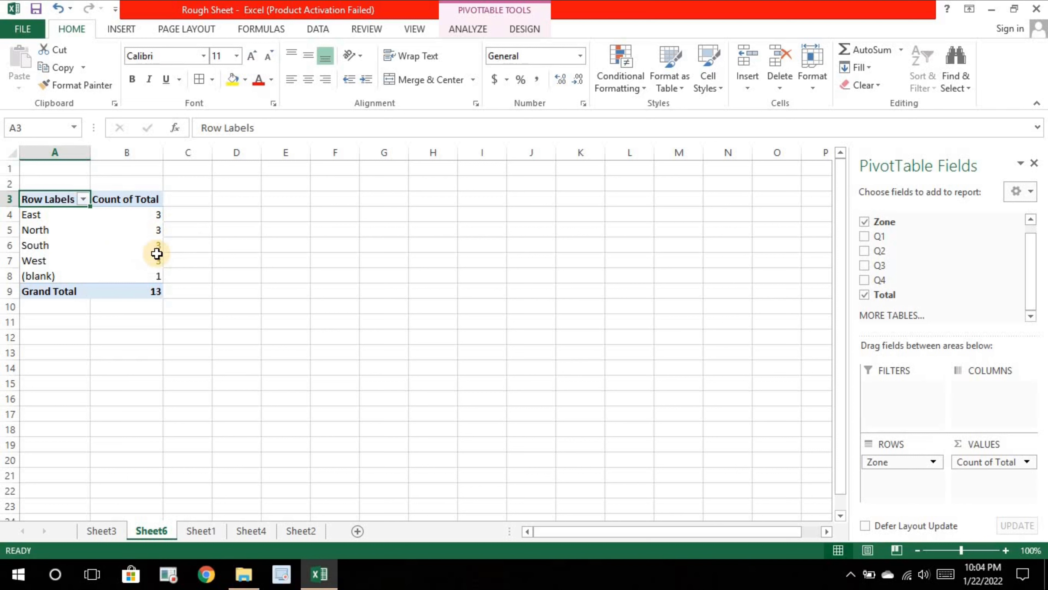
Change the Total value field's summary calculation to Sum in the Value Field Settings
mouse_move(157, 253)
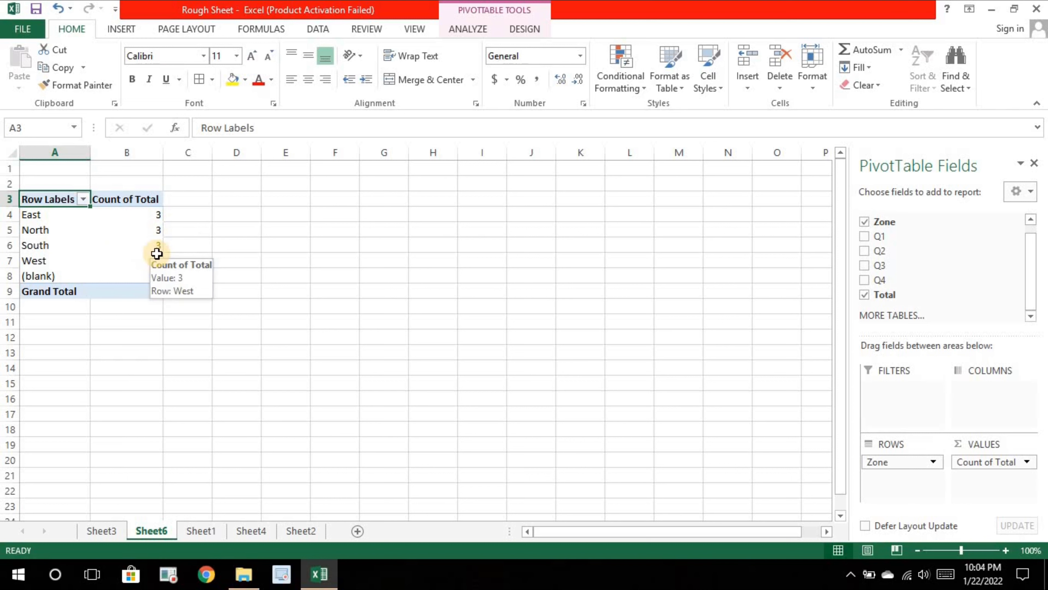
left_click(968, 463)
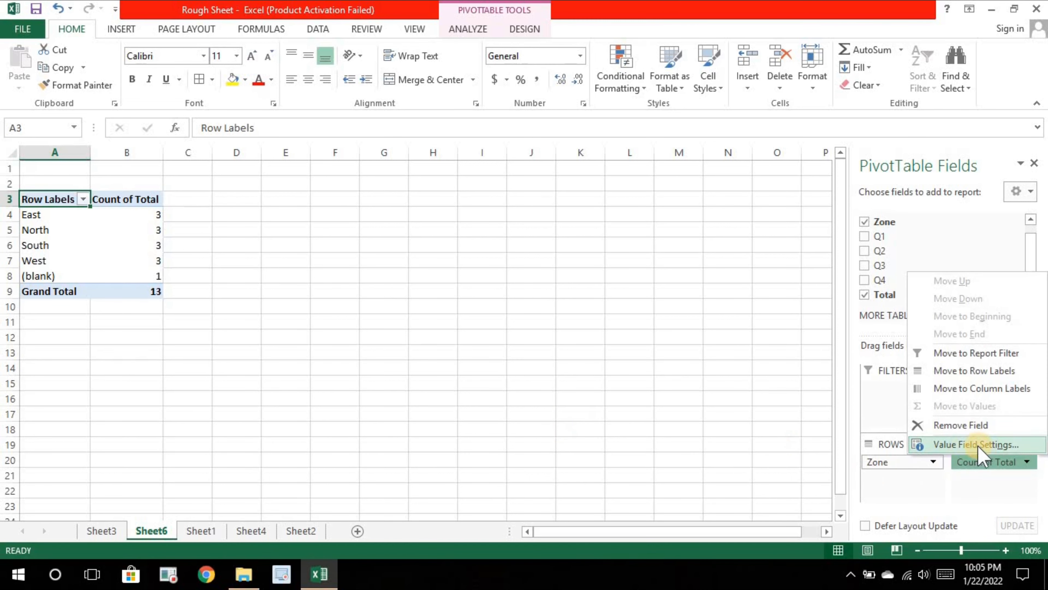
left_click(977, 445)
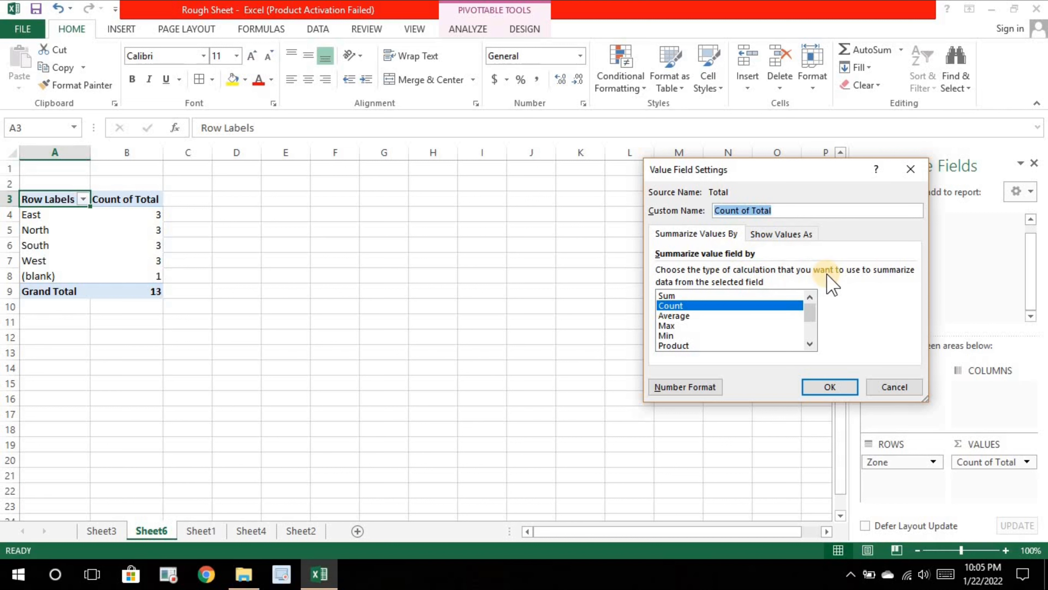
left_click(758, 295)
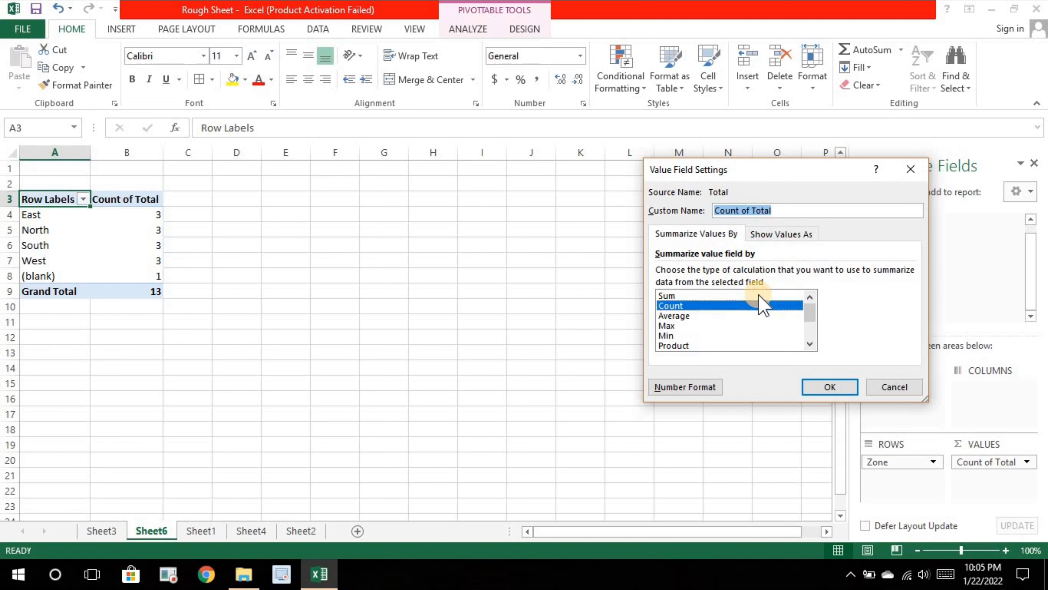
left_click(830, 386)
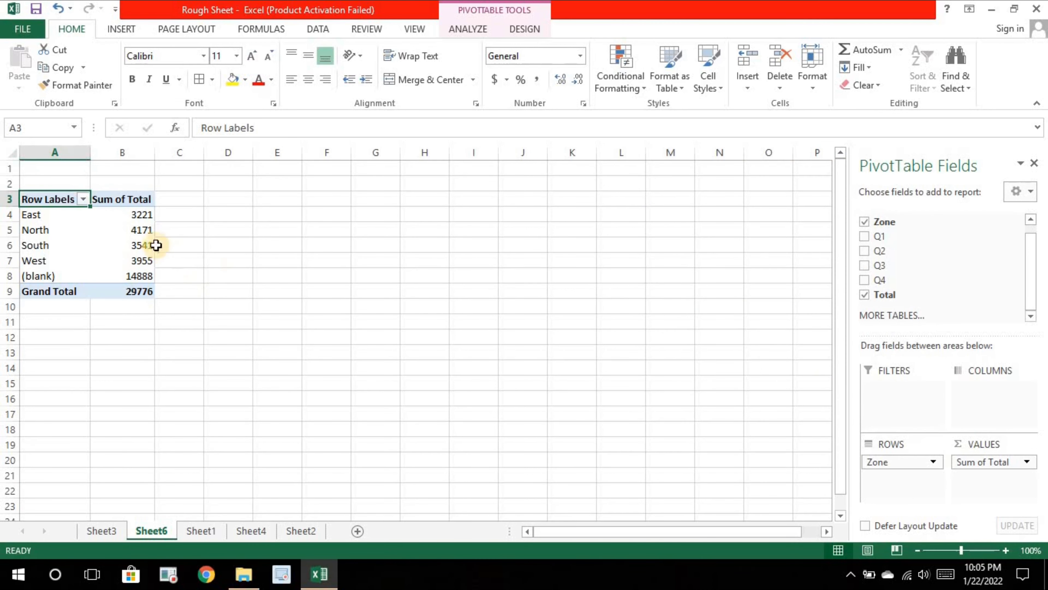
Compare the East sum in the PivotTable with the subtotal in cell G15 of Sheet1
left_click(129, 219)
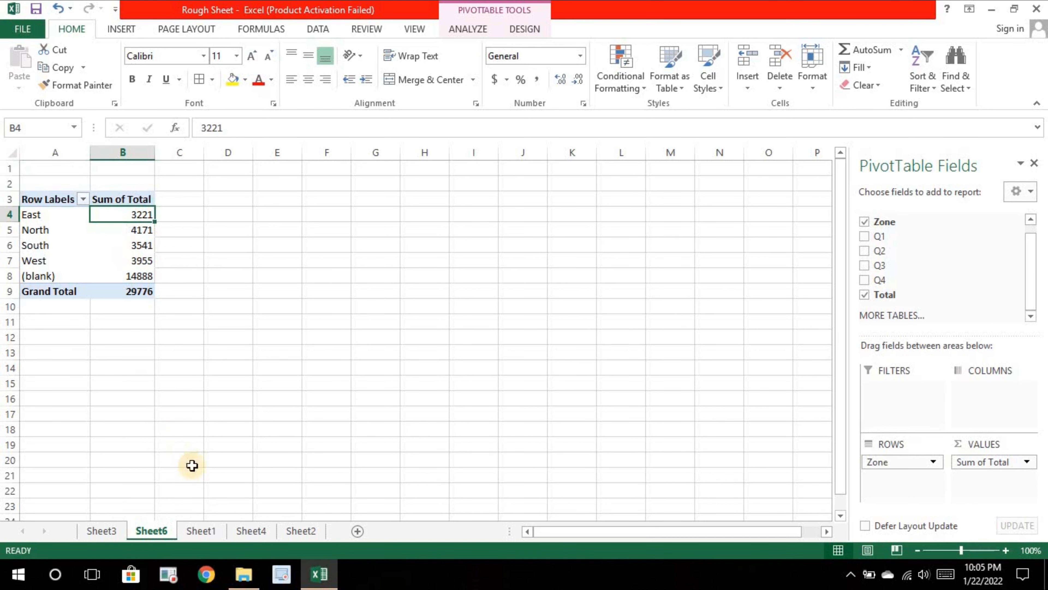
left_click(197, 531)
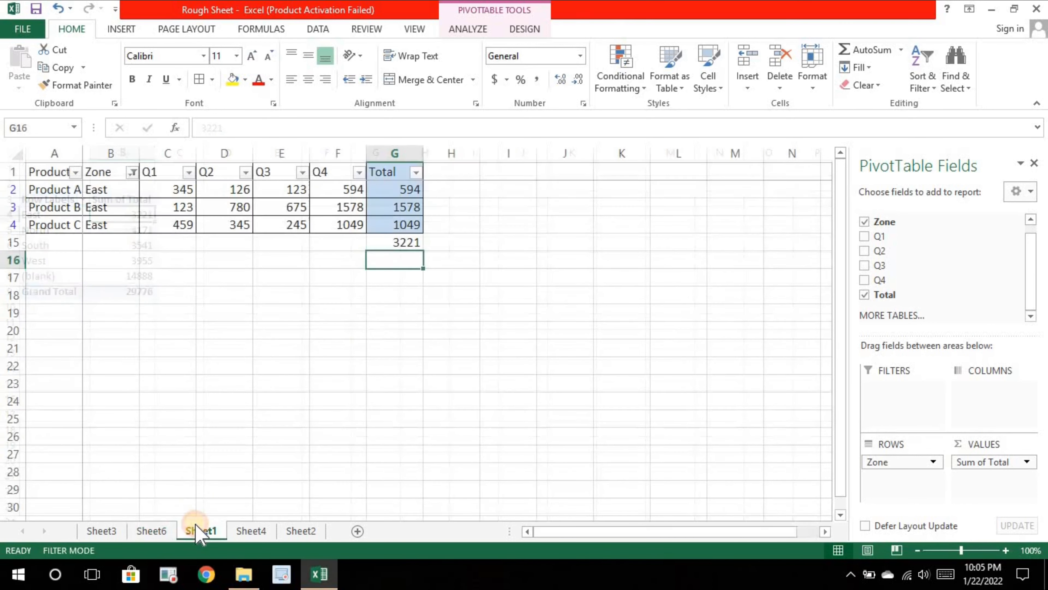
left_click(393, 242)
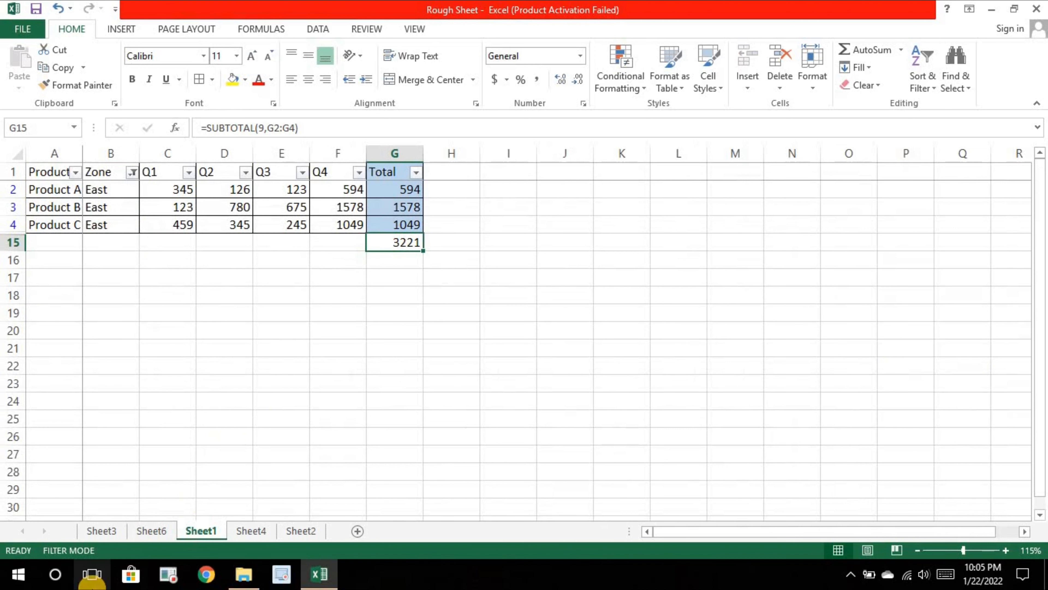
left_click(149, 537)
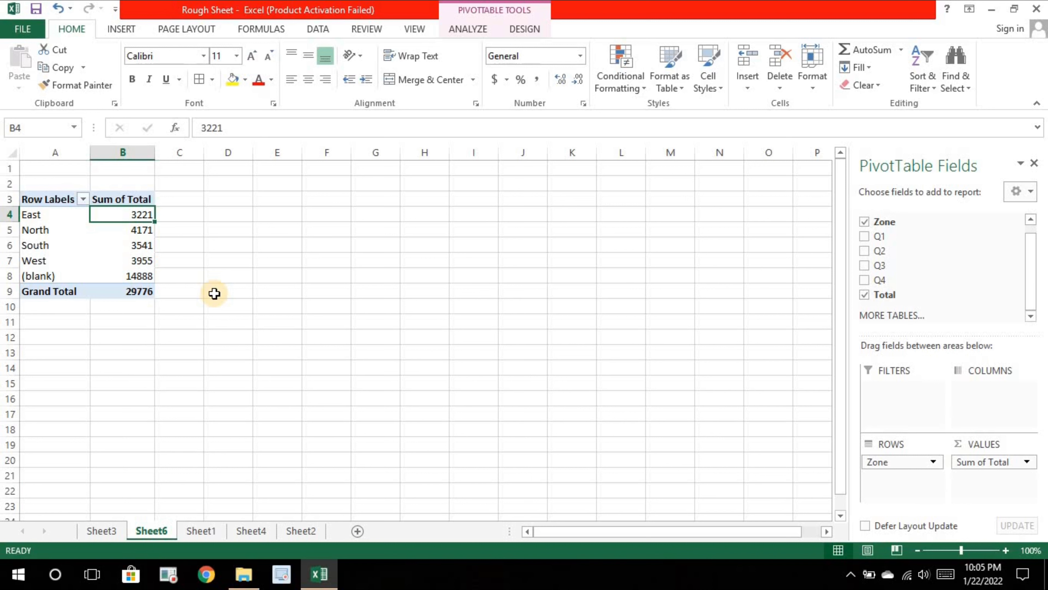
Review the full list of calculation types available for summarizing the Total value field, keeping Sum
left_click(975, 464)
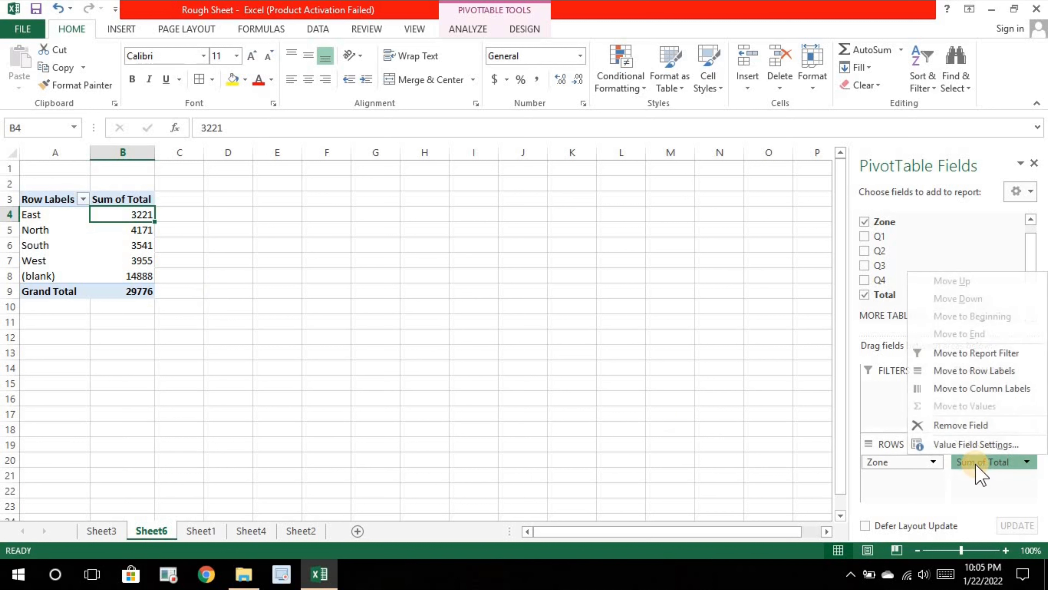
left_click(958, 446)
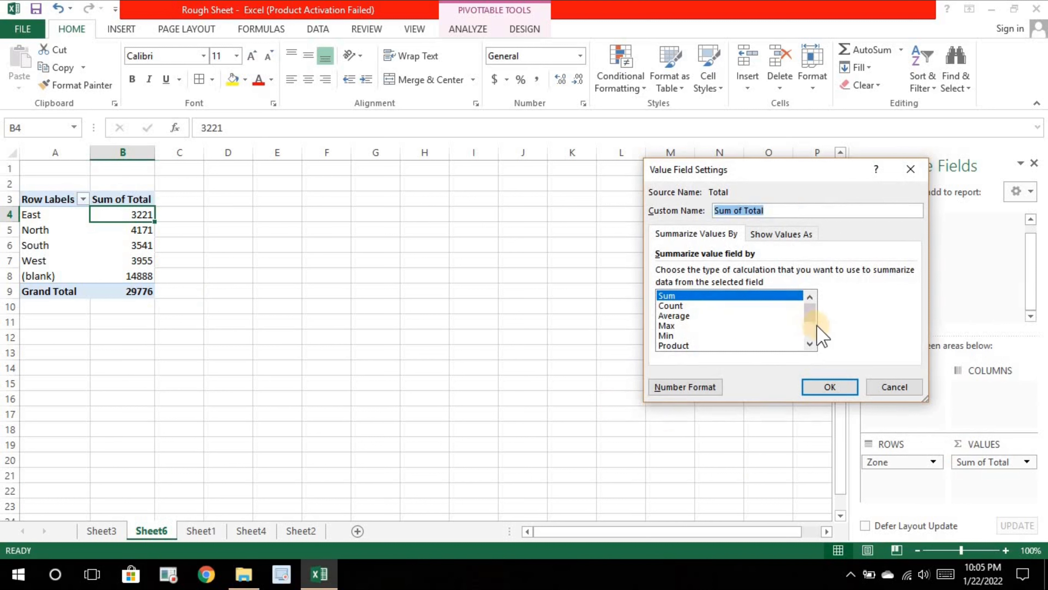
left_click(809, 344)
left_click(810, 343)
left_click(809, 343)
left_click(809, 343)
left_click(810, 343)
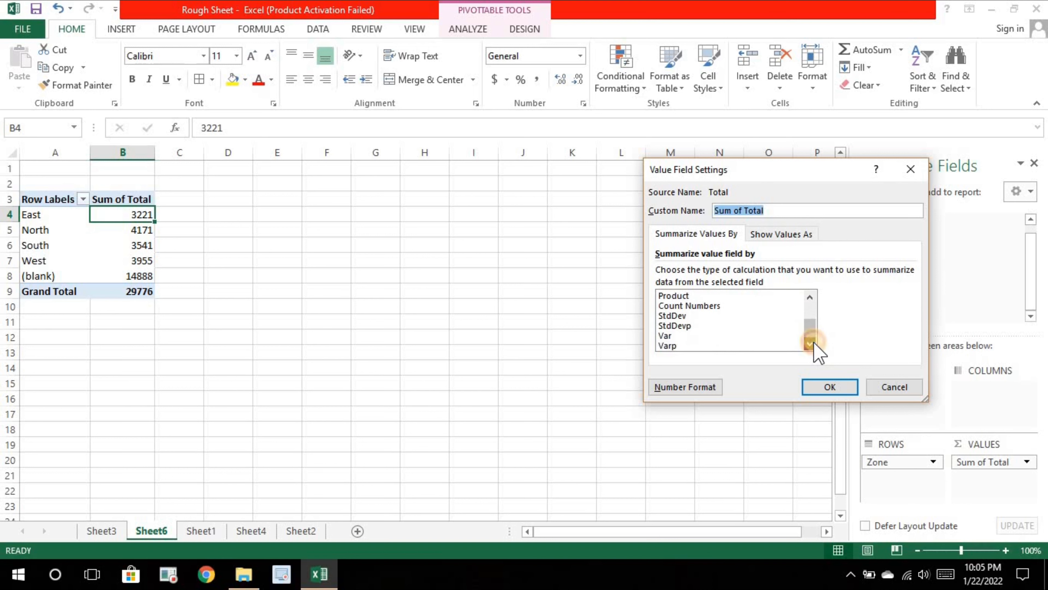
left_click(841, 394)
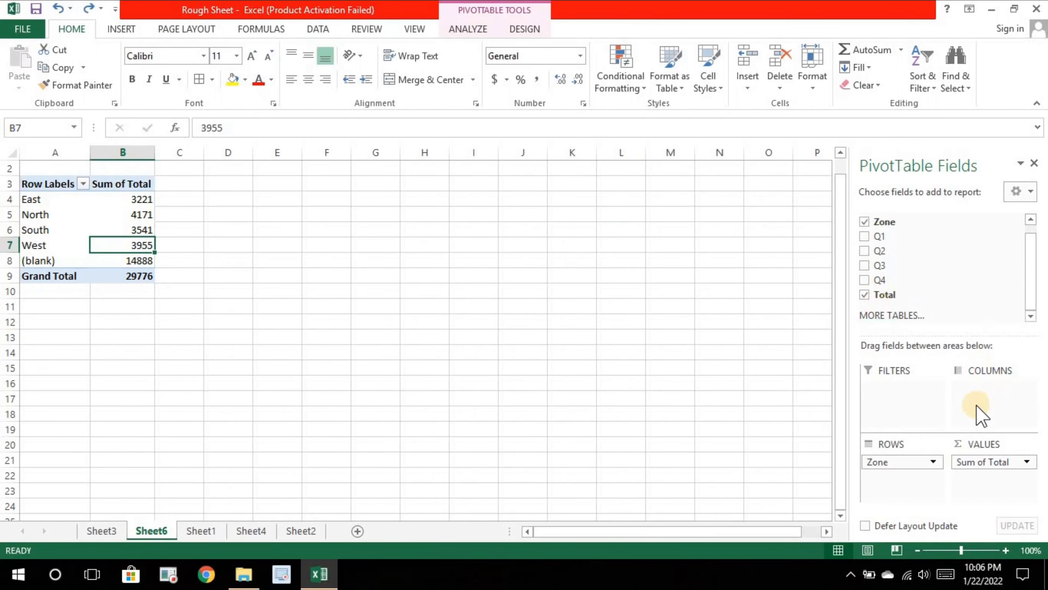
Change the Total value field's summary calculation to Count in the Value Field Settings
left_click(1001, 462)
left_click(950, 444)
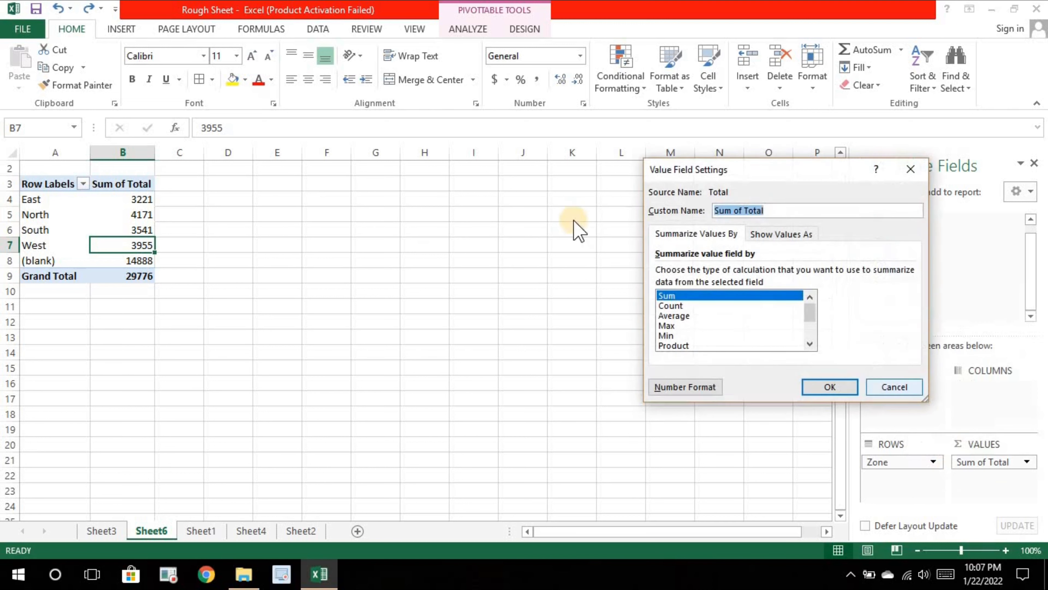
left_click(680, 306)
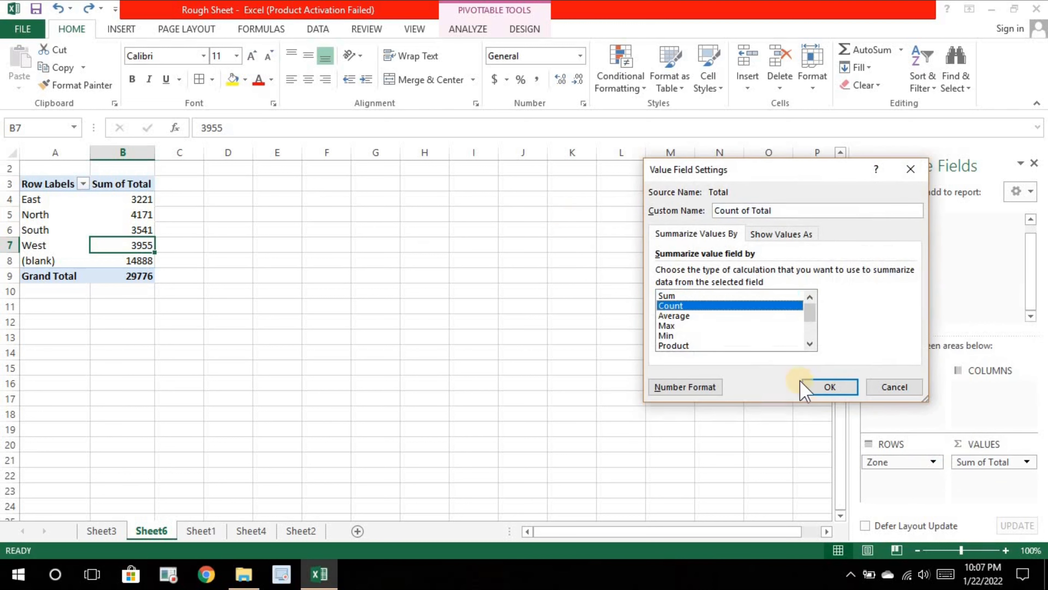
left_click(815, 389)
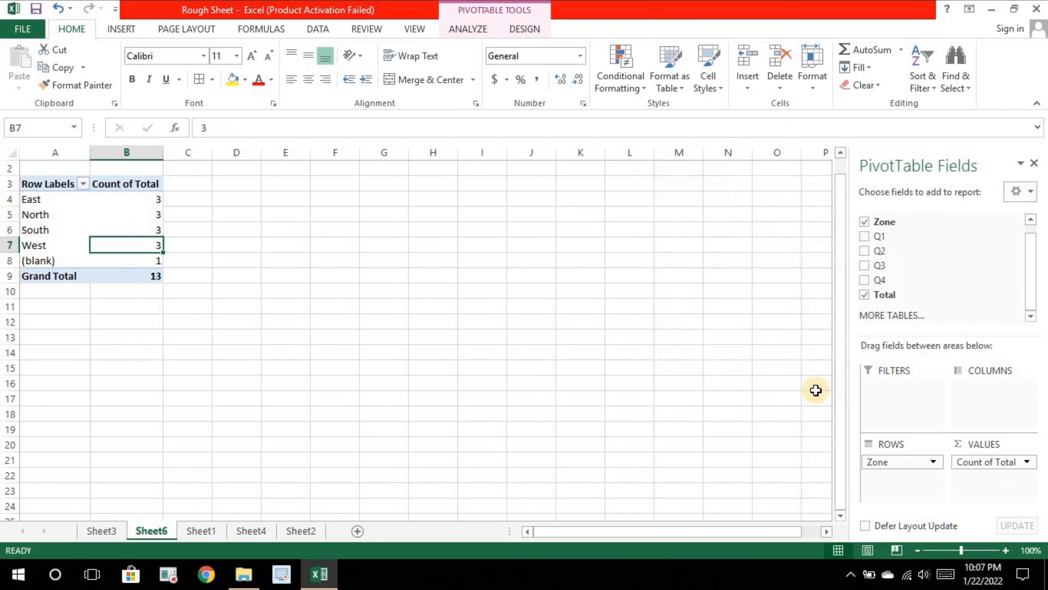
Add the Product field to the columns area of the PivotTable
scroll(542, 323, "up", 1)
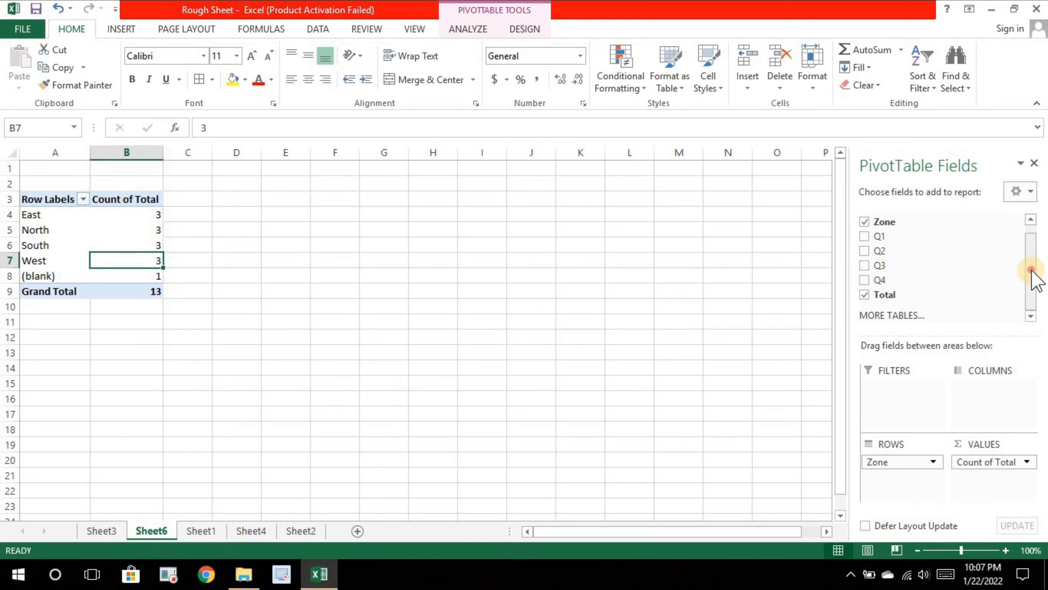
left_click_drag(1032, 271, 1030, 237)
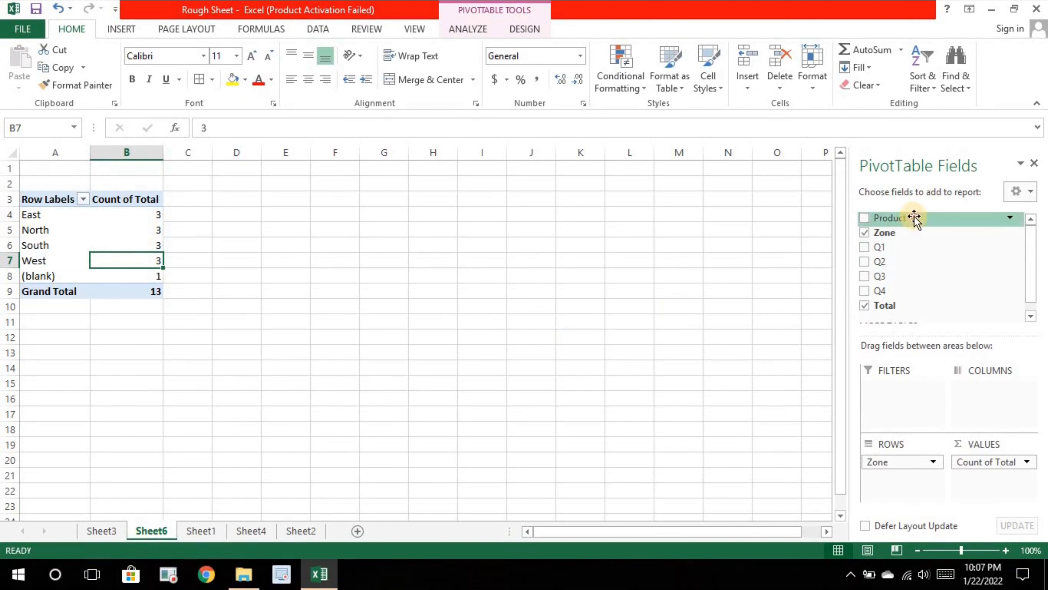
left_click_drag(914, 218, 1019, 405)
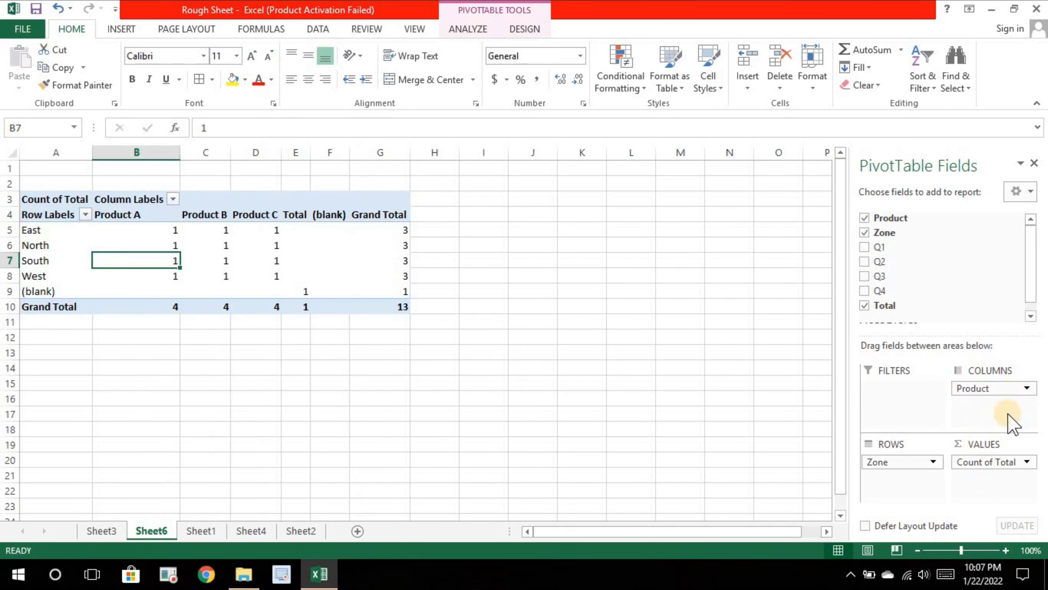
Set the Total value field to be summarized by Sum for the zone-by-product layout
left_click(986, 463)
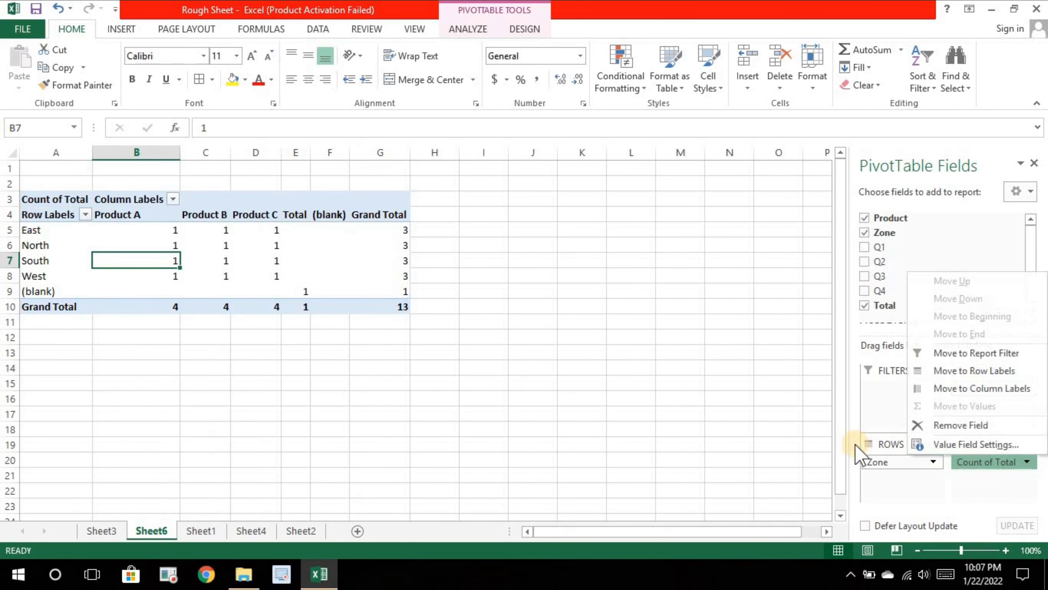
left_click(955, 446)
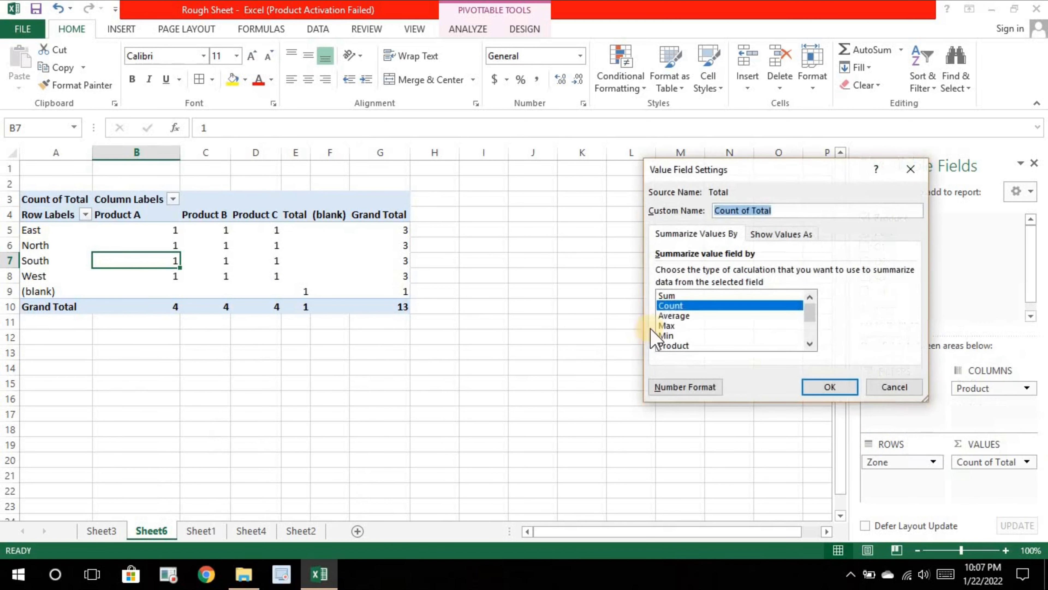
left_click(668, 296)
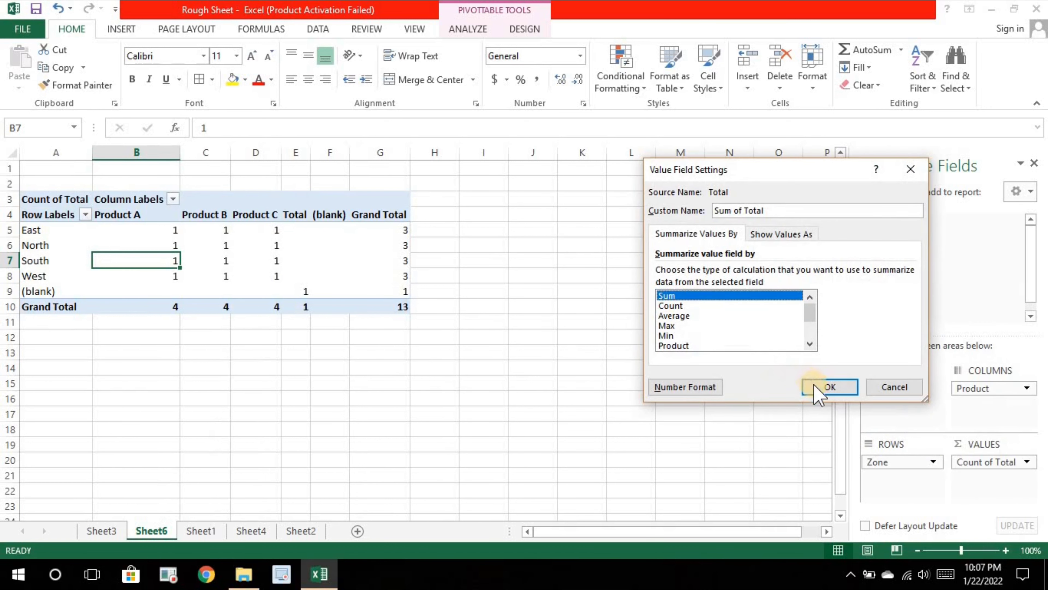
left_click(821, 388)
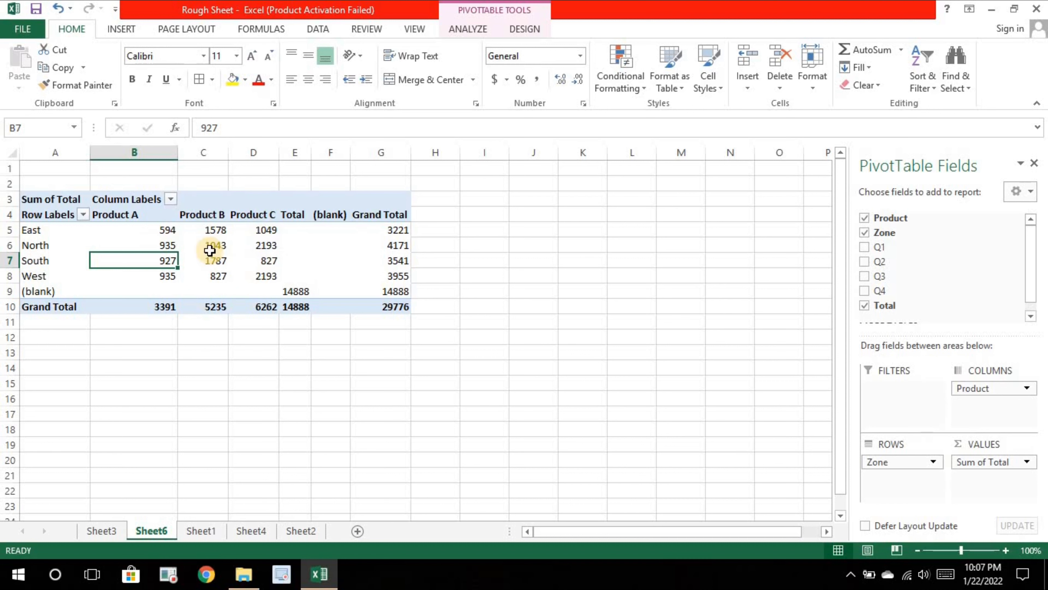
Move the Product field from the columns to the filters area and filter the PivotTable to Product A only
mouse_move(209, 250)
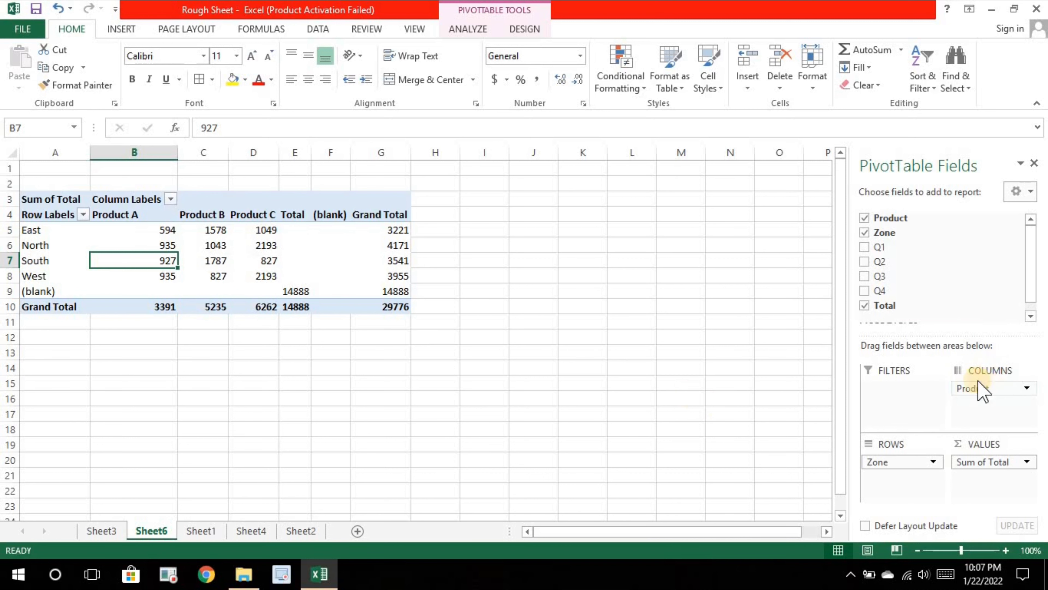
left_click_drag(986, 386, 908, 386)
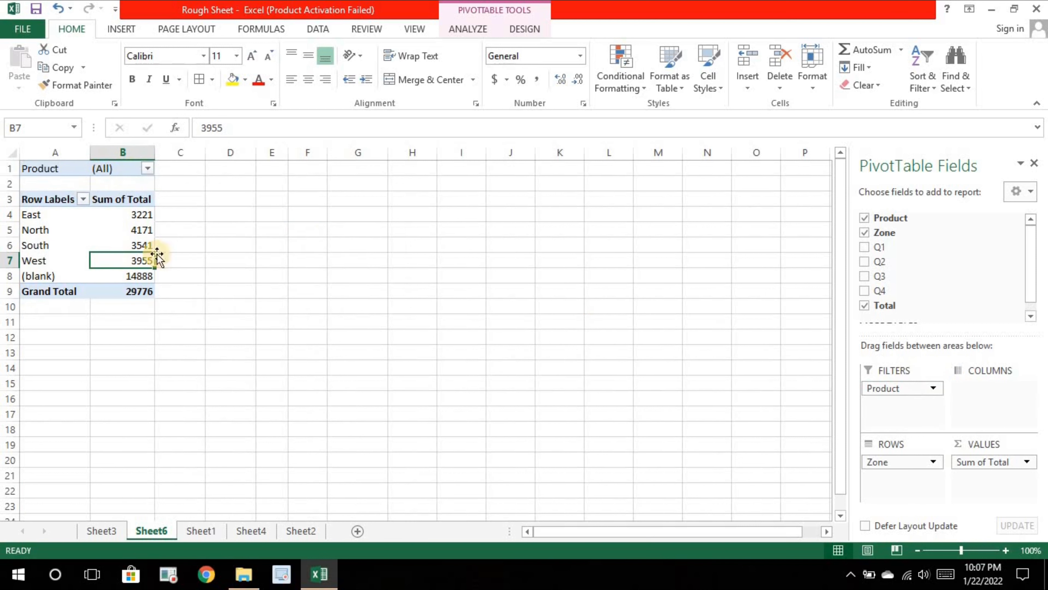
left_click(147, 168)
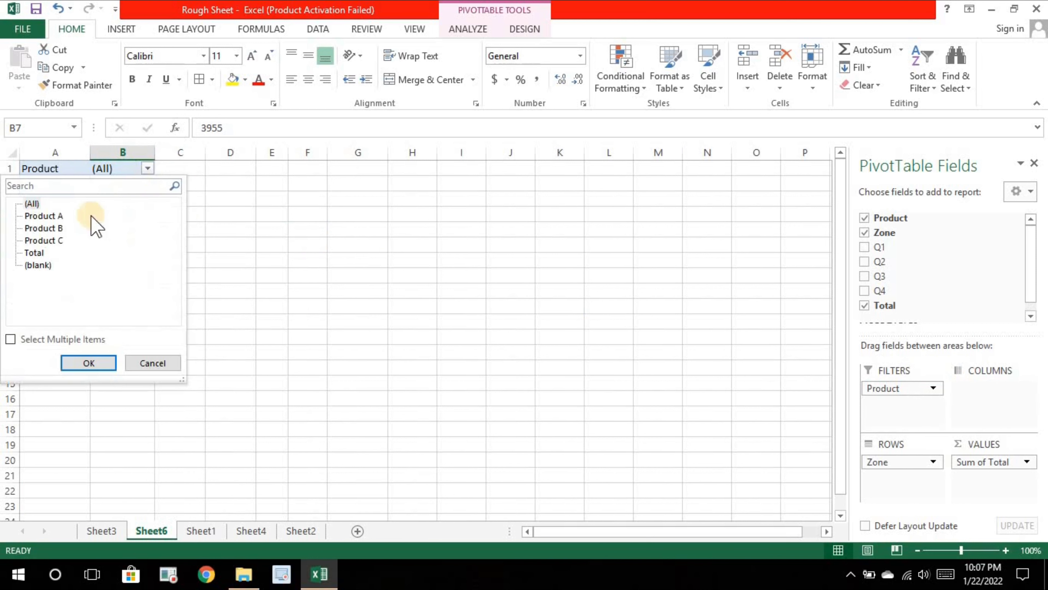
left_click(11, 340)
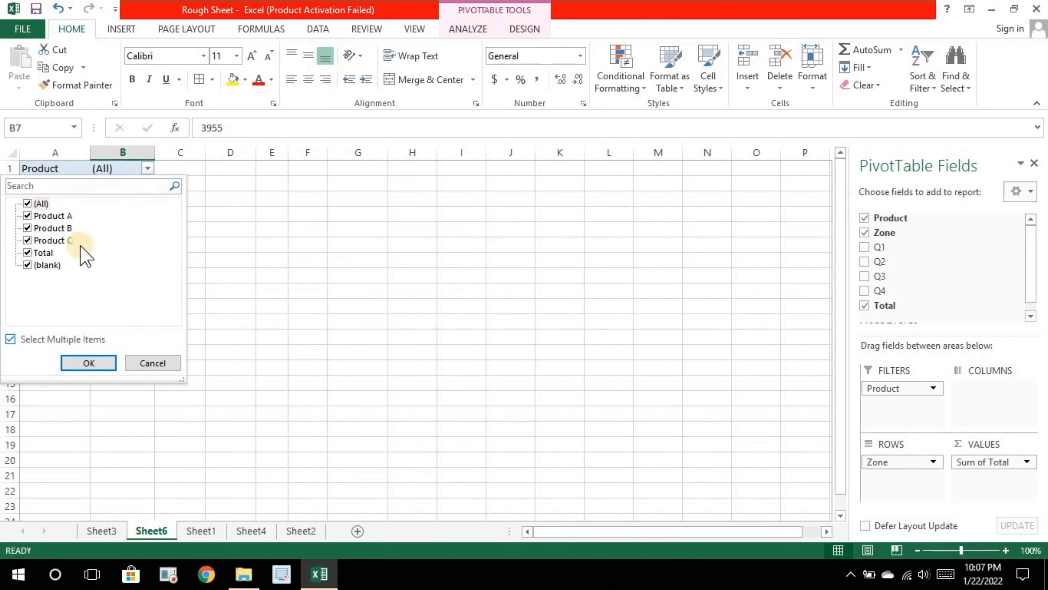
left_click(28, 204)
left_click(28, 217)
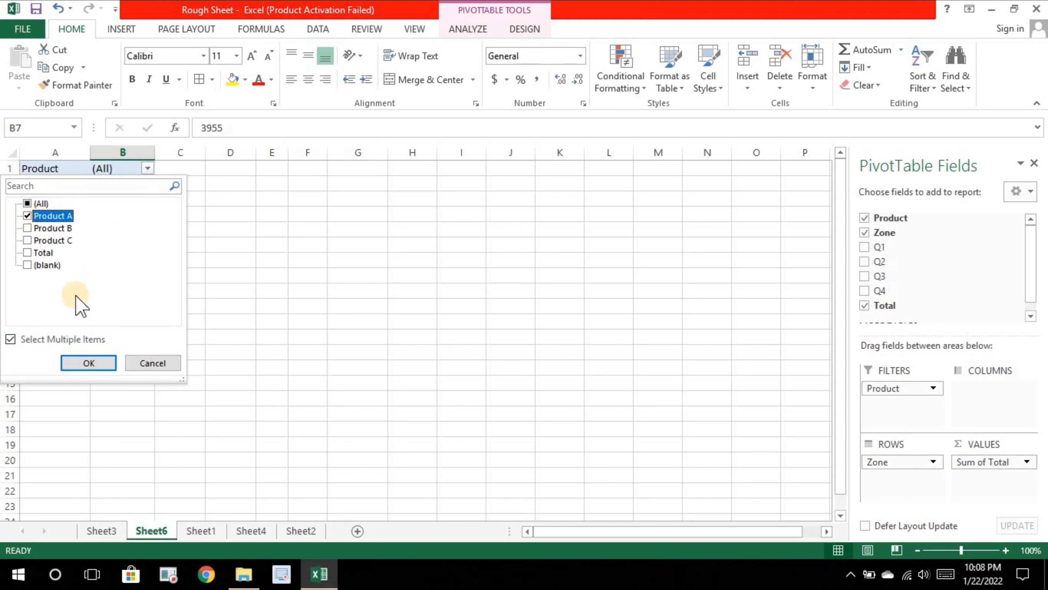
left_click(82, 363)
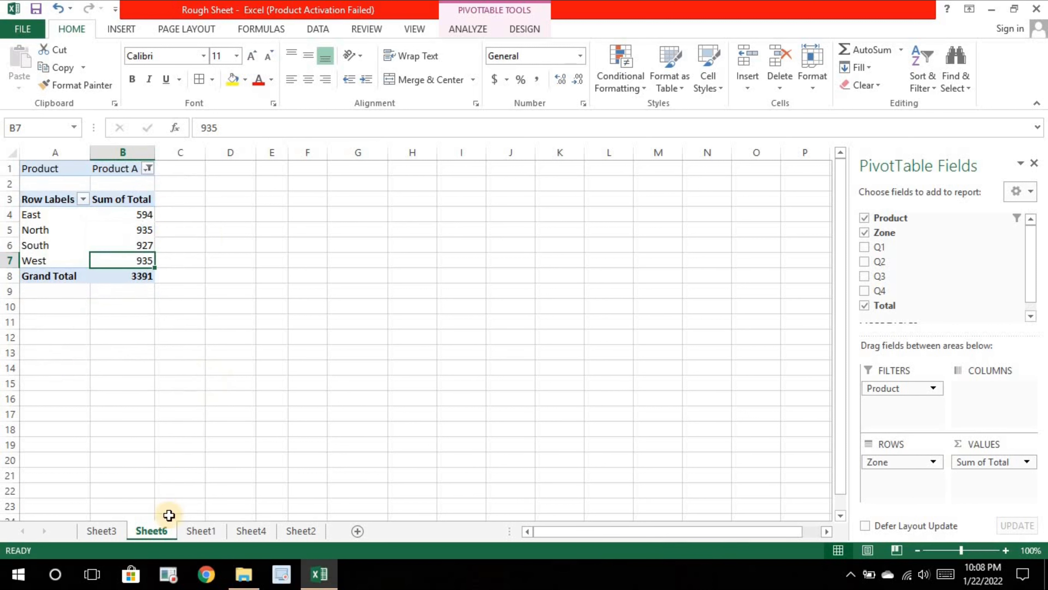
Compare the East value for Product A in row 2 of Sheet1 with the filtered PivotTable on Sheet6
left_click(197, 531)
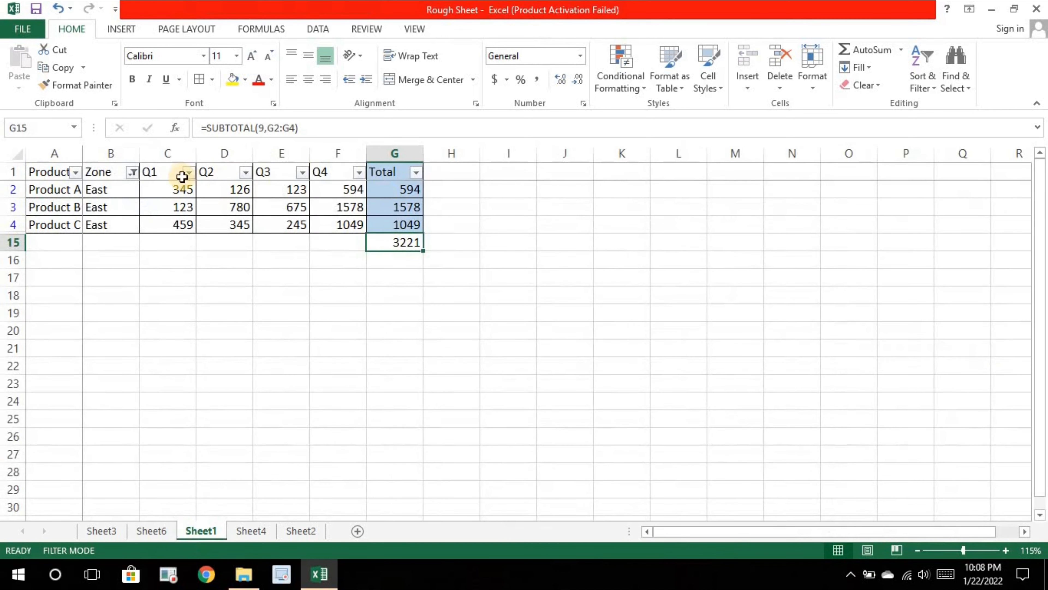
left_click(75, 184)
key("Right")
key("Right")
key("Right")
key("Right")
key("Right")
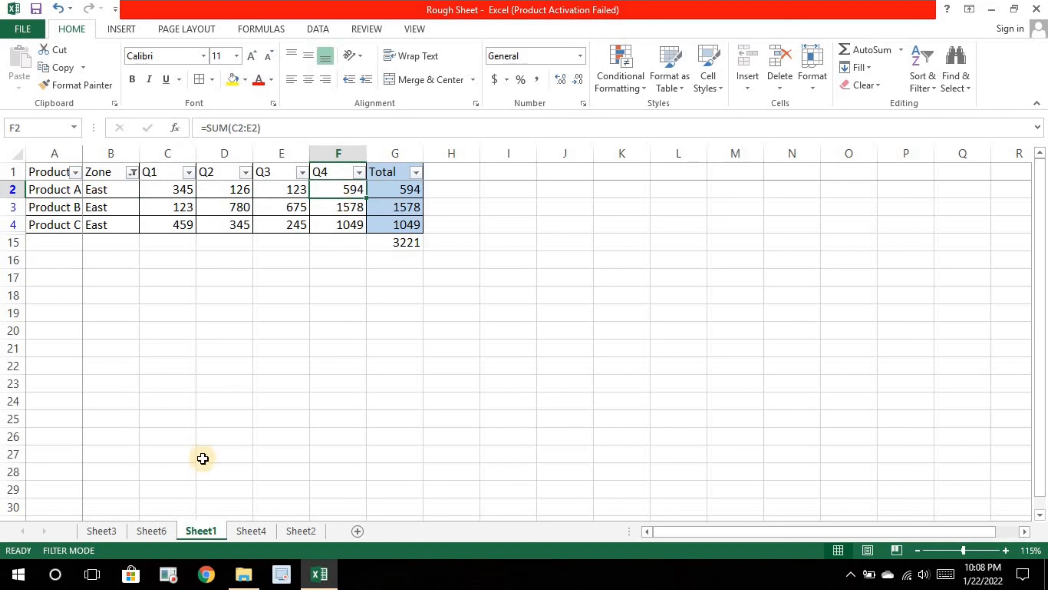
left_click(151, 530)
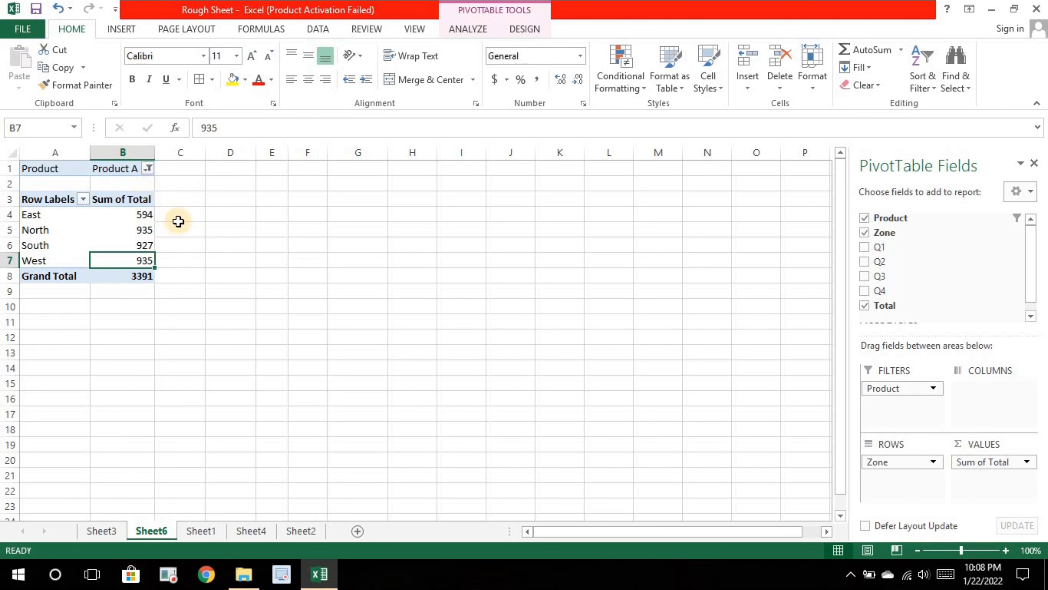
Show all zones again in the Zone filter of the source data on Sheet1
left_click(199, 529)
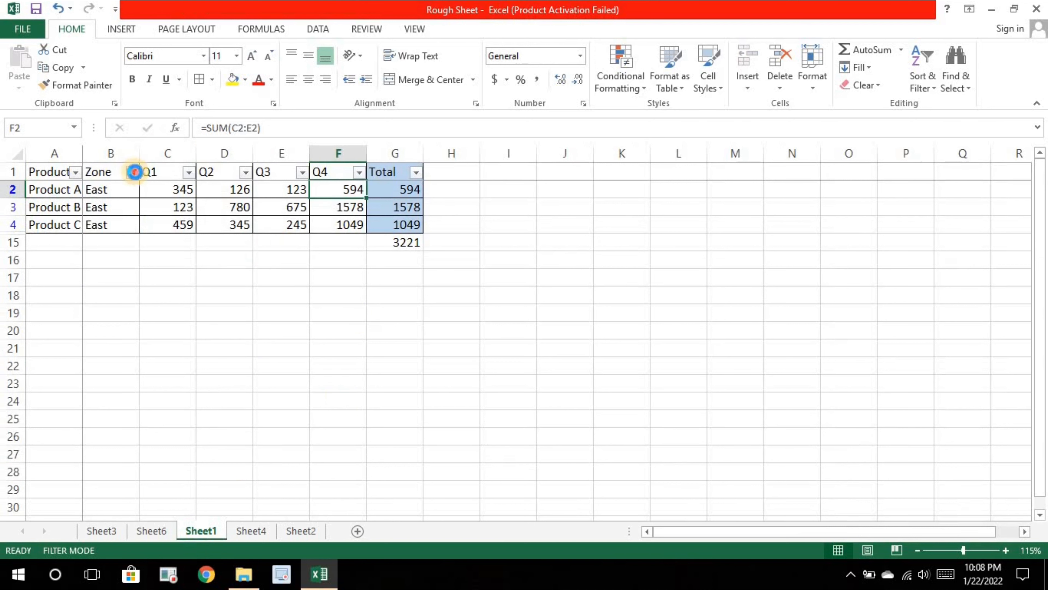
left_click(134, 171)
left_click(64, 323)
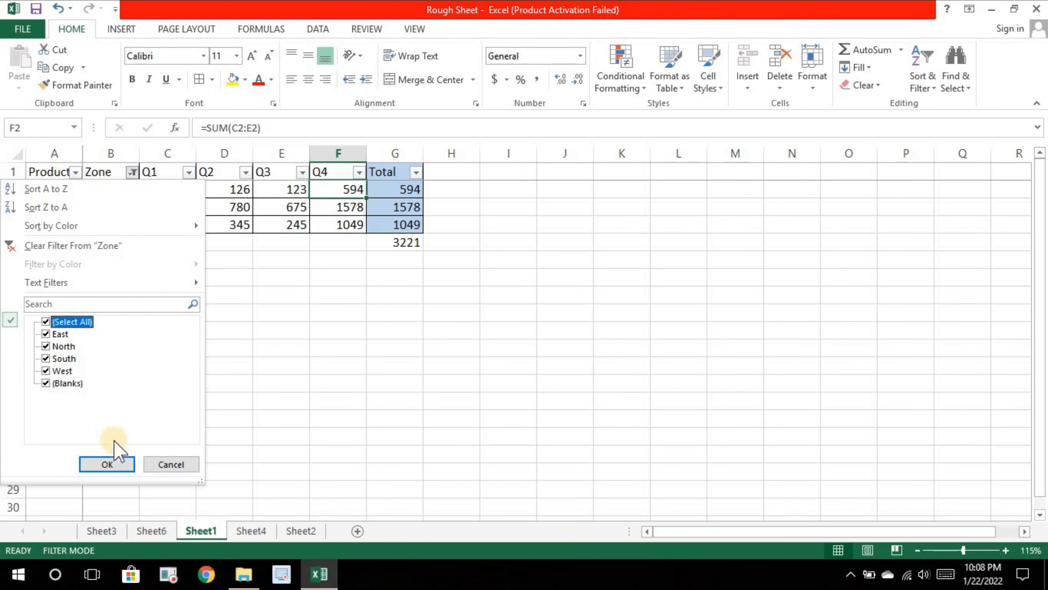
left_click(107, 463)
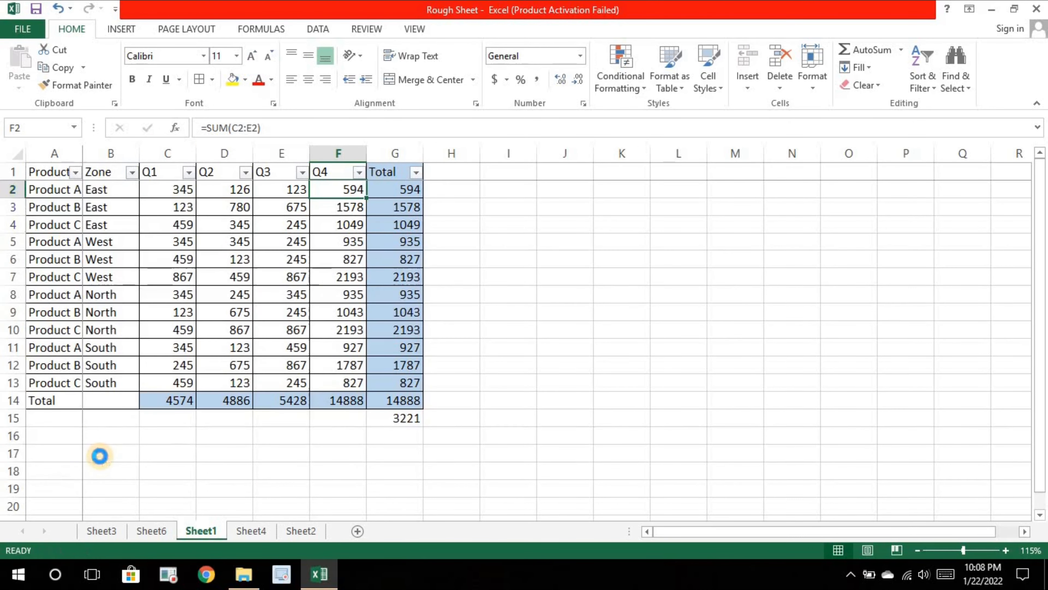
left_click(416, 189)
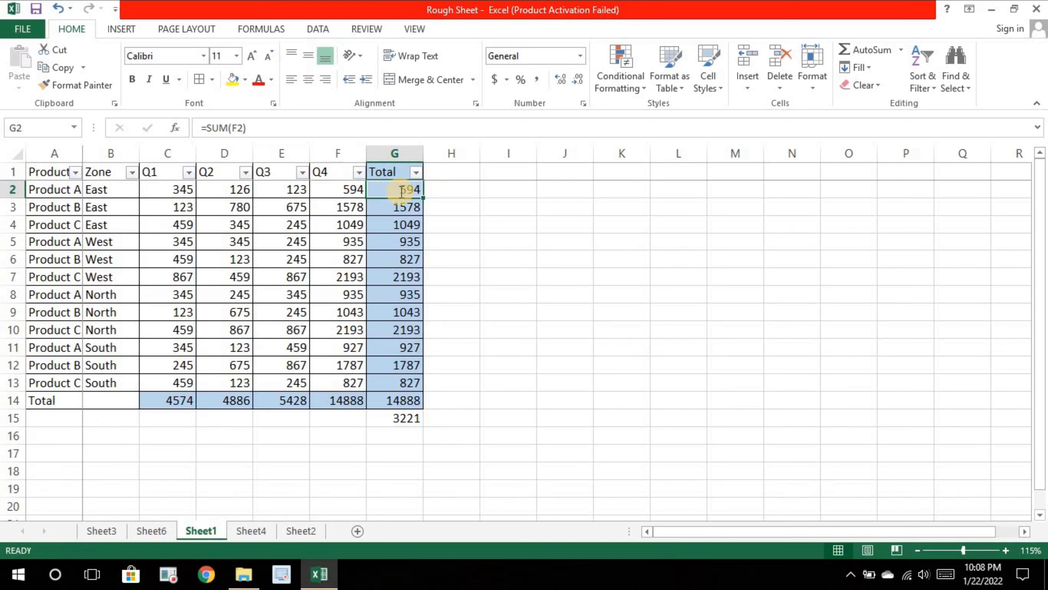
type("=alt")
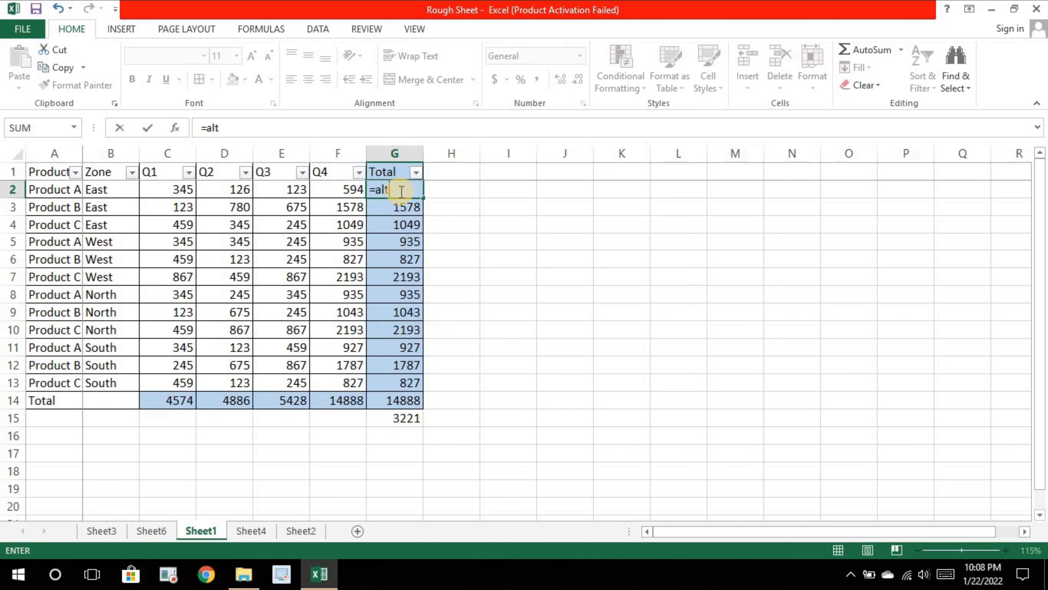
key("ctrl+Return")
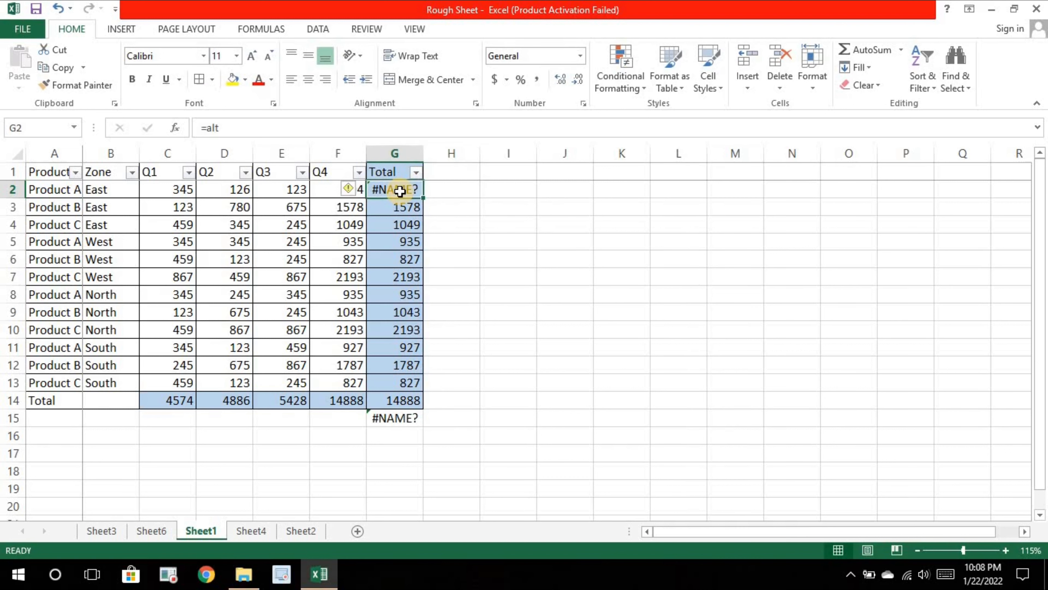
Enter =SUM(C2:F2) in G2 on Sheet1 and fill the formula down the Total column to row 14
key("alt+equal")
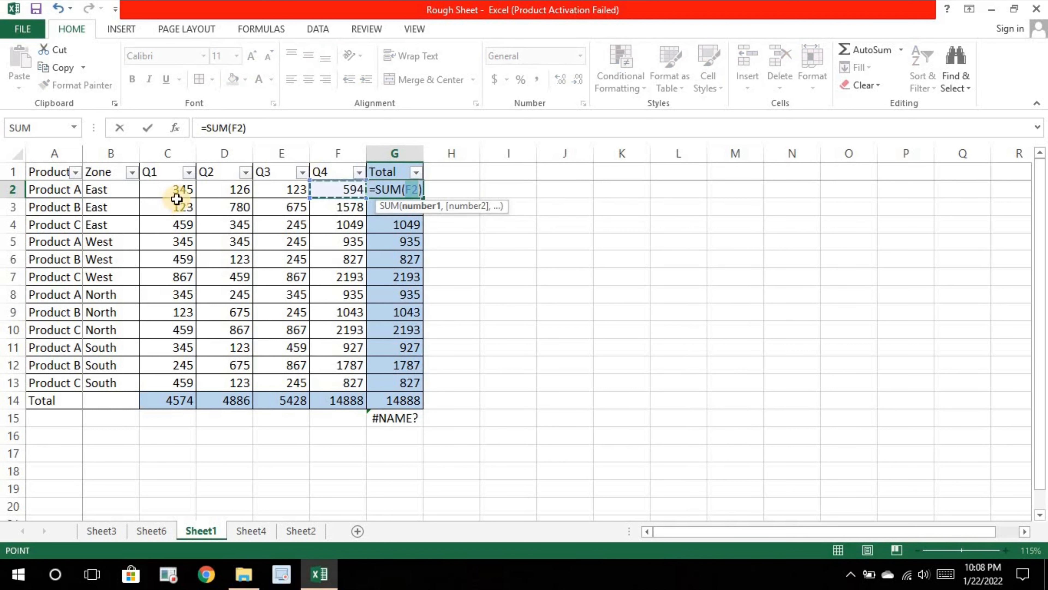
left_click_drag(177, 189, 328, 191)
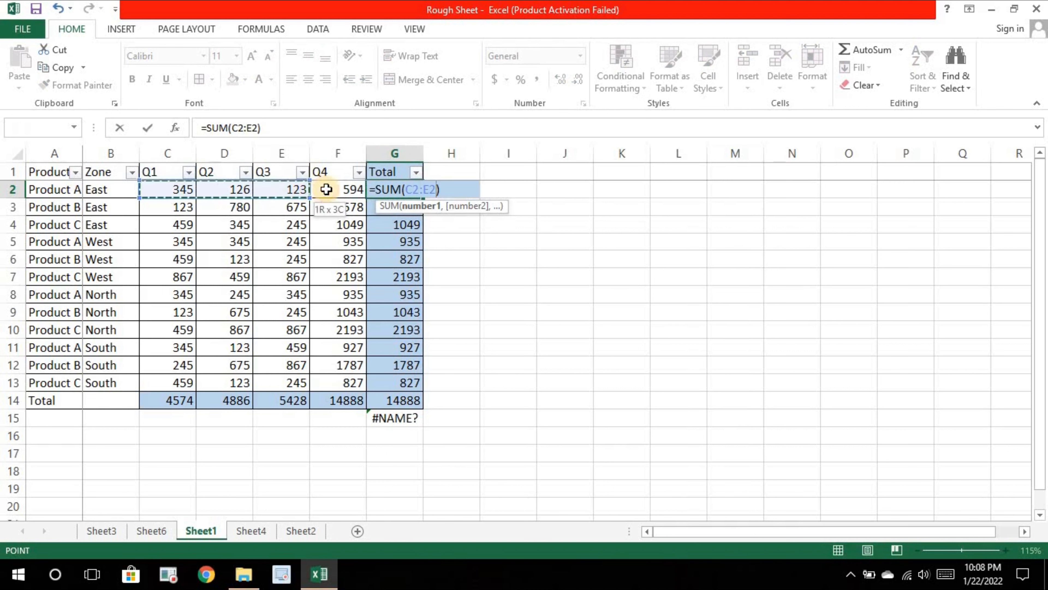
key("ctrl+Return")
key("Return")
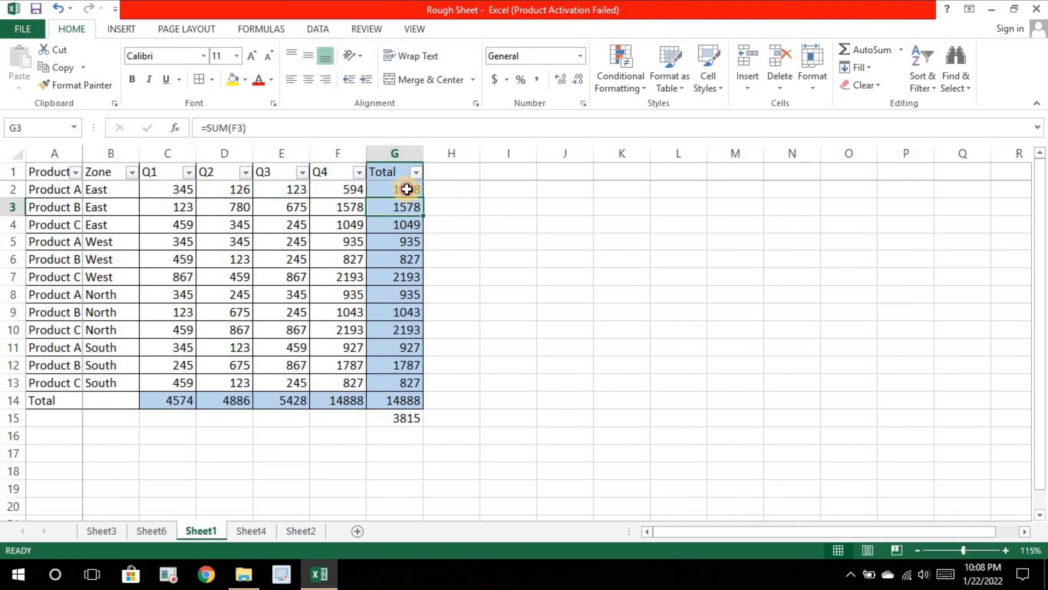
left_click(407, 189)
double_click(426, 197)
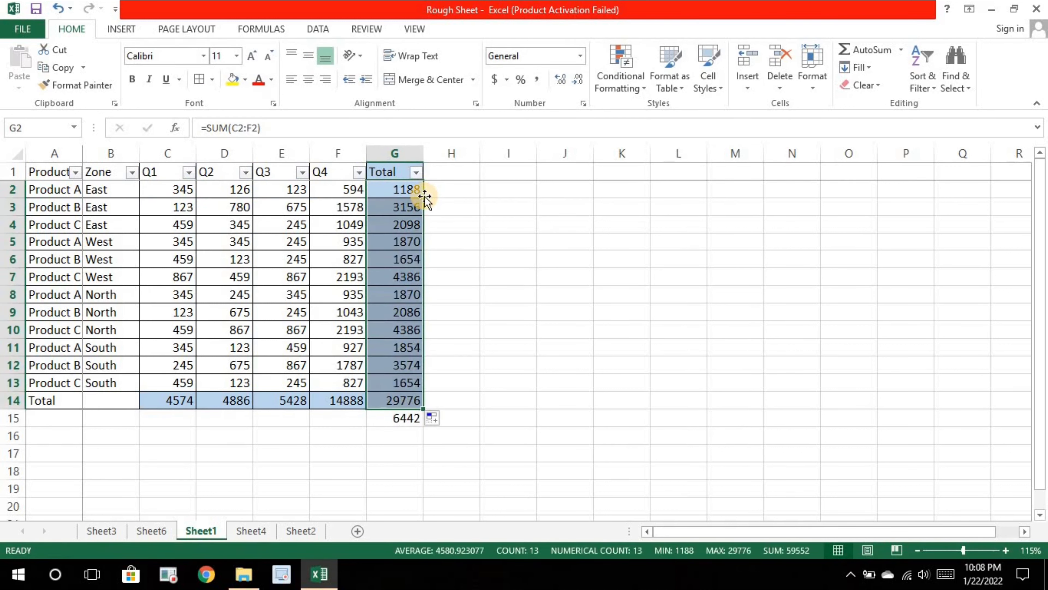
Delete the subtotal formula in cell G15 below the Total column
left_click_drag(478, 246, 391, 419)
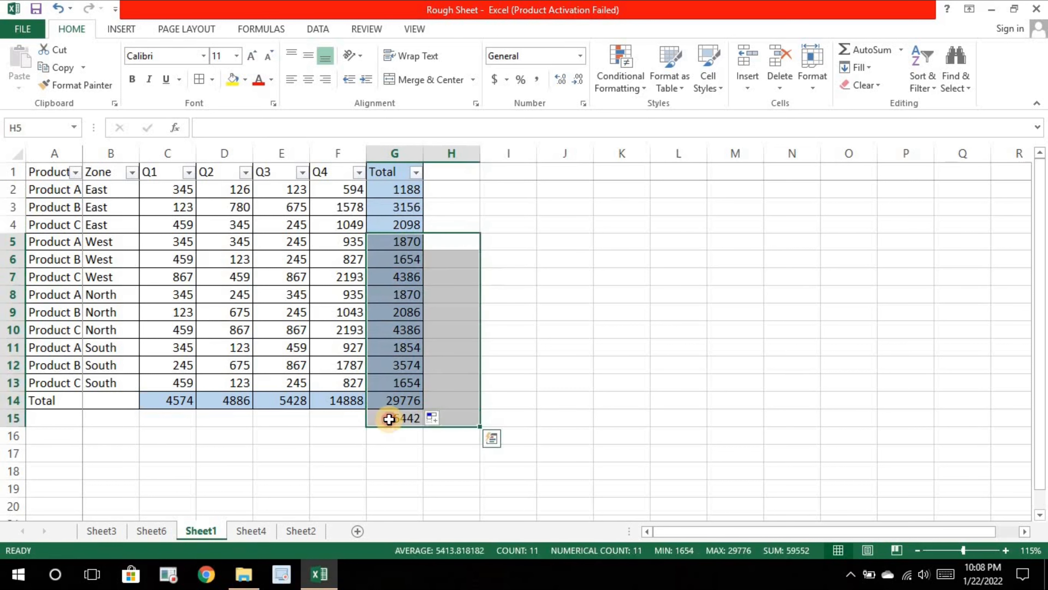
left_click(389, 419)
key("Delete")
key("alt")
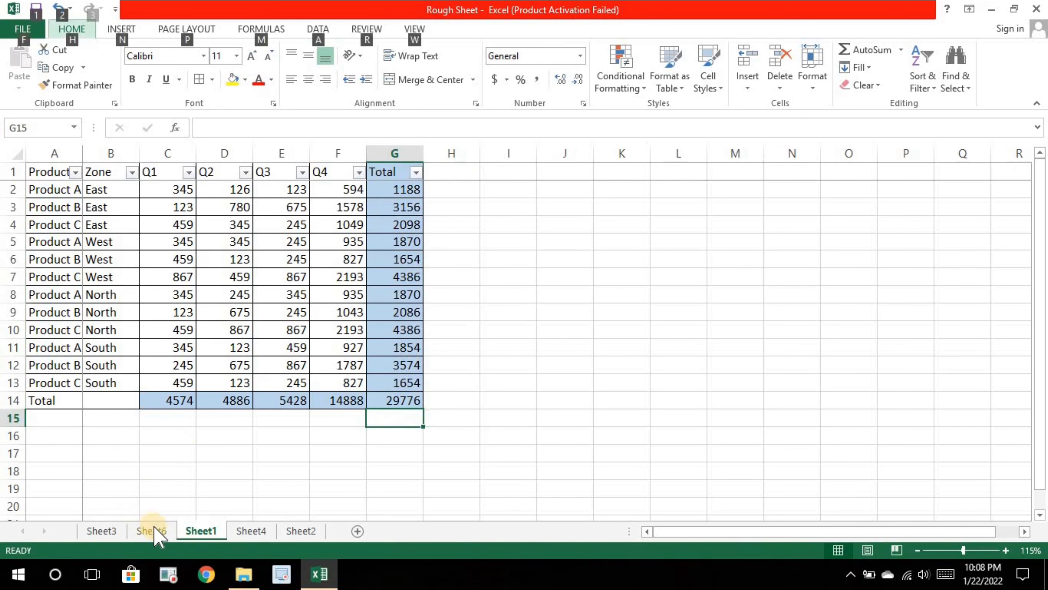
Move the Product field from the filters area back to the columns area of the PivotTable on Sheet6
left_click(152, 530)
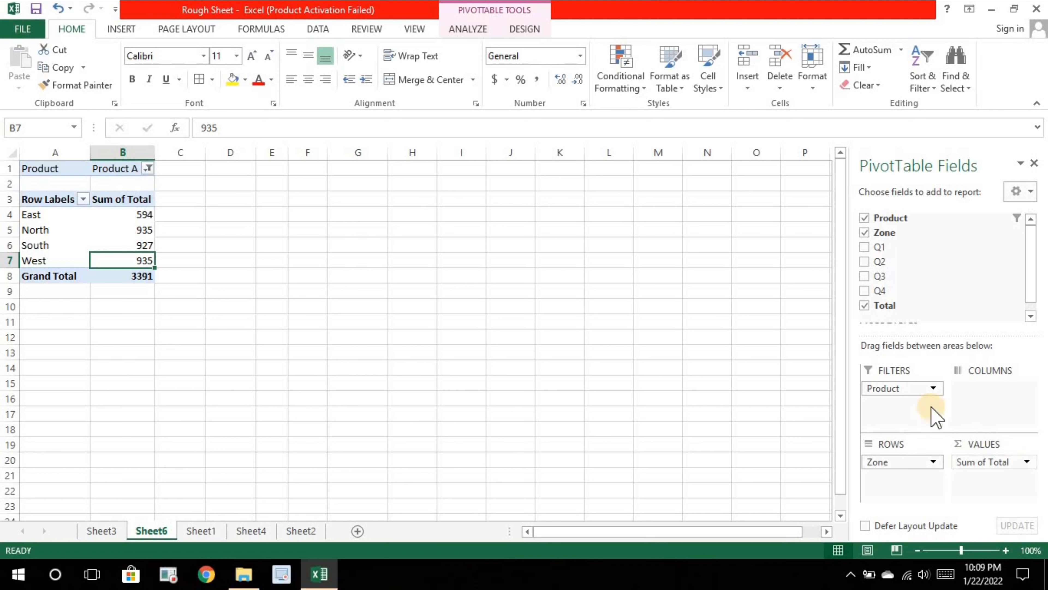
left_click_drag(912, 390, 988, 391)
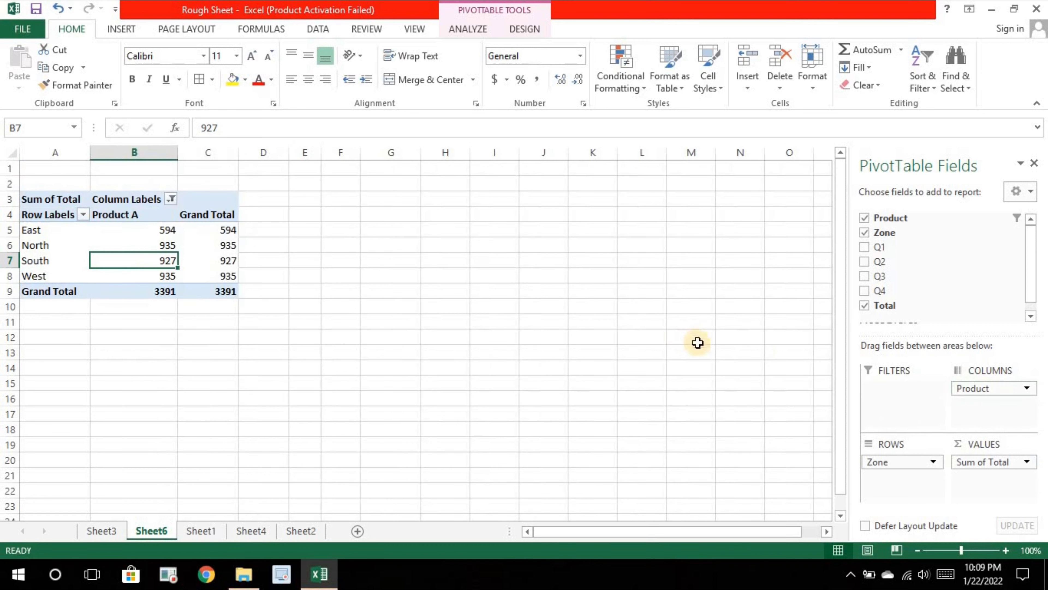
left_click(992, 462)
left_click(661, 460)
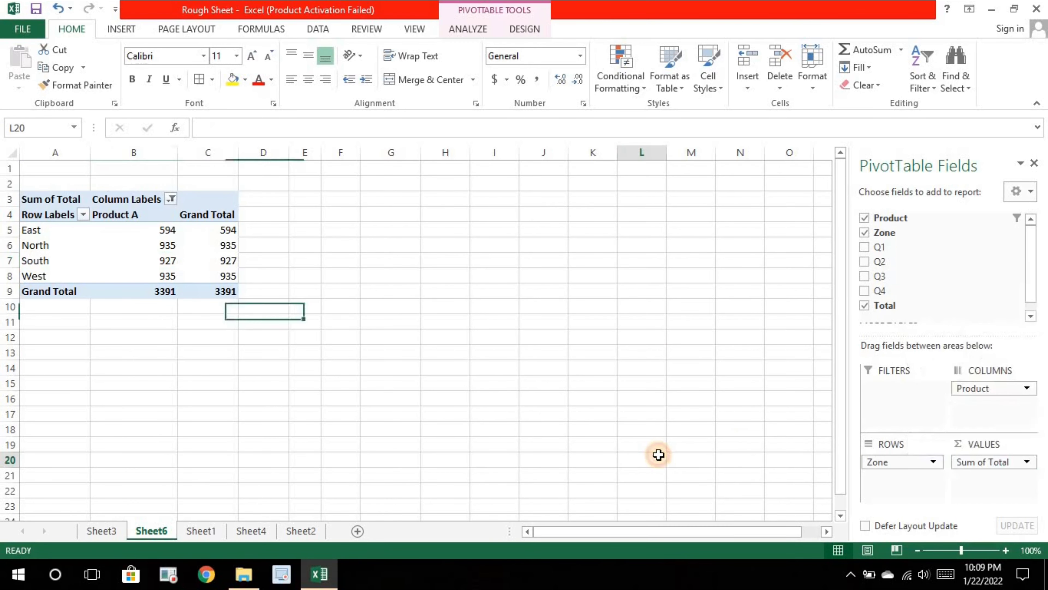
Show all products again in the Column Labels filter of the PivotTable on Sheet6
left_click(166, 201)
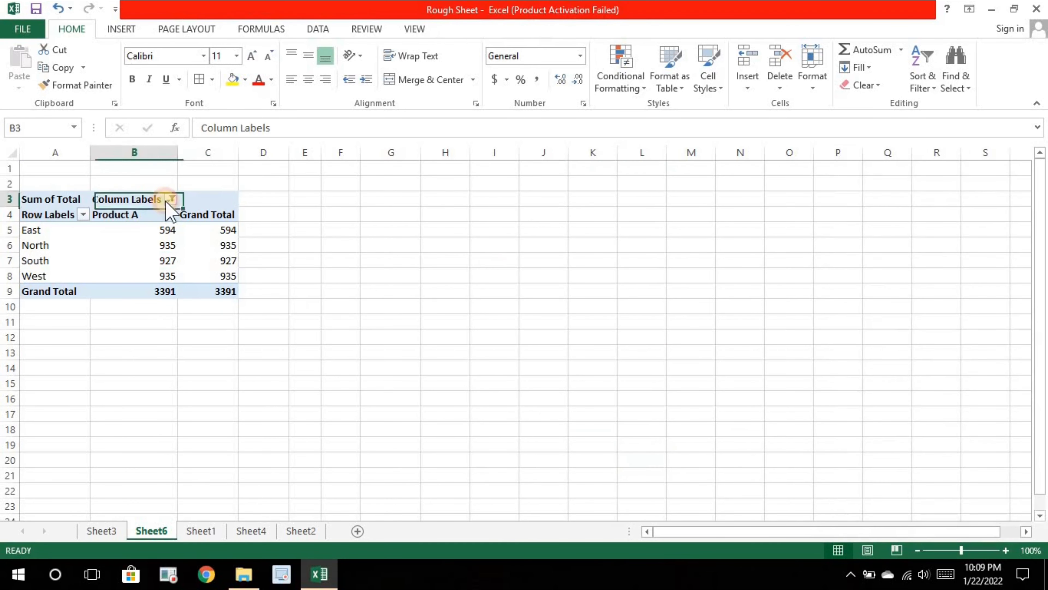
left_click(169, 198)
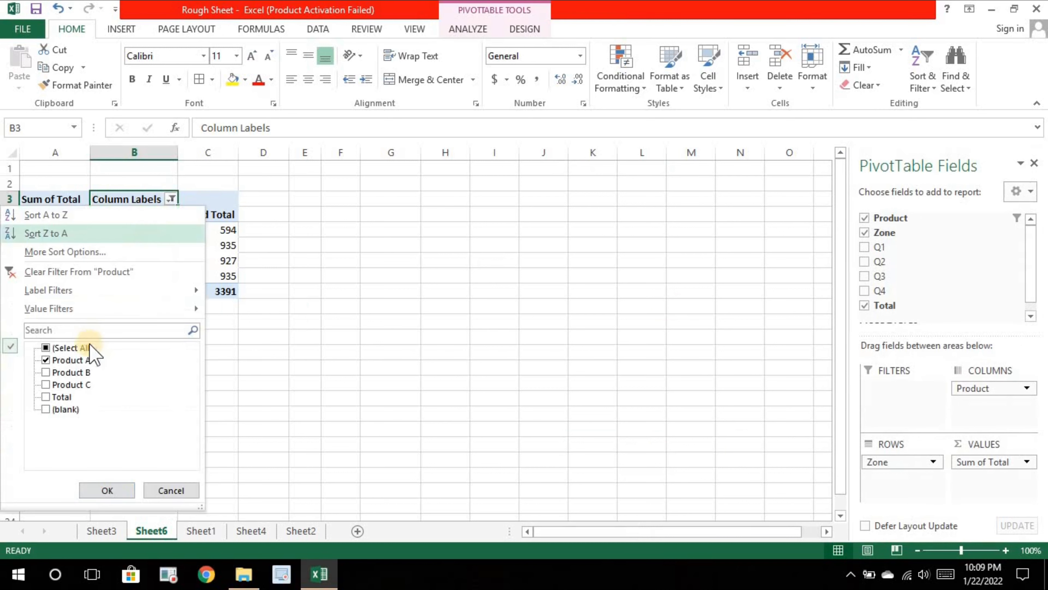
left_click(53, 348)
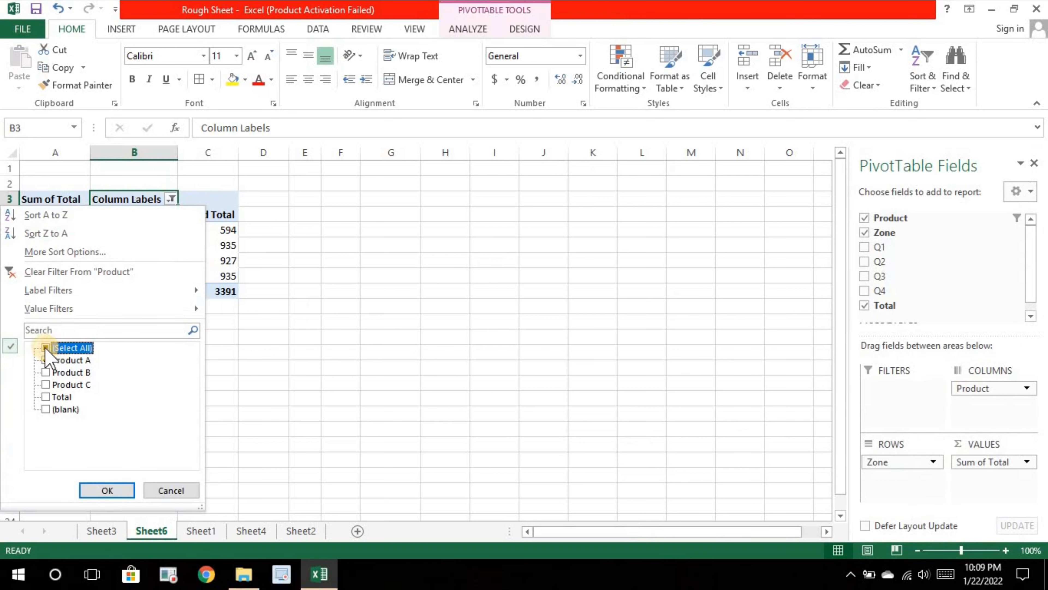
left_click(45, 348)
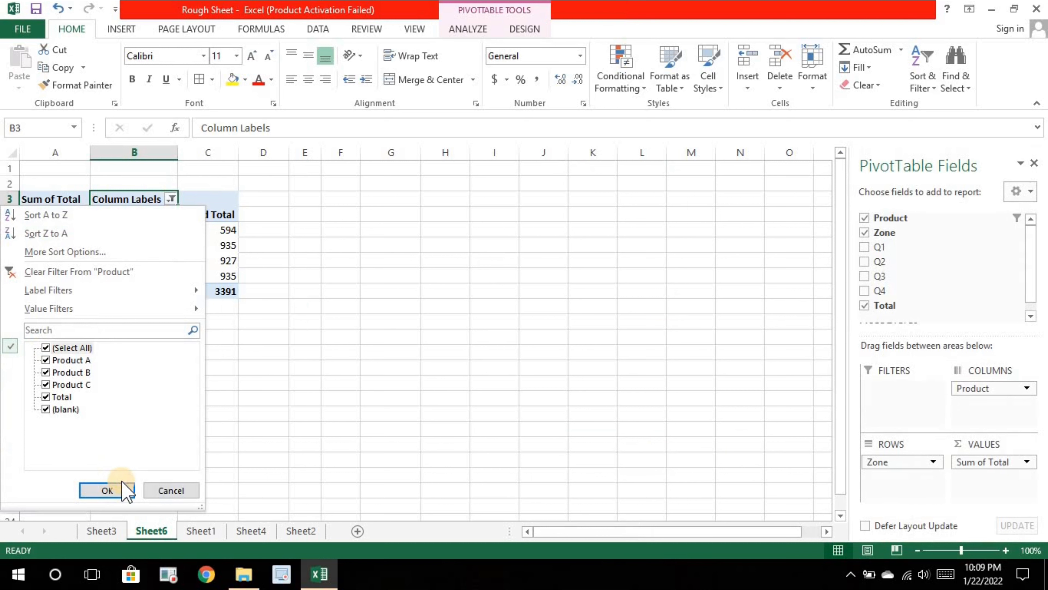
left_click(110, 487)
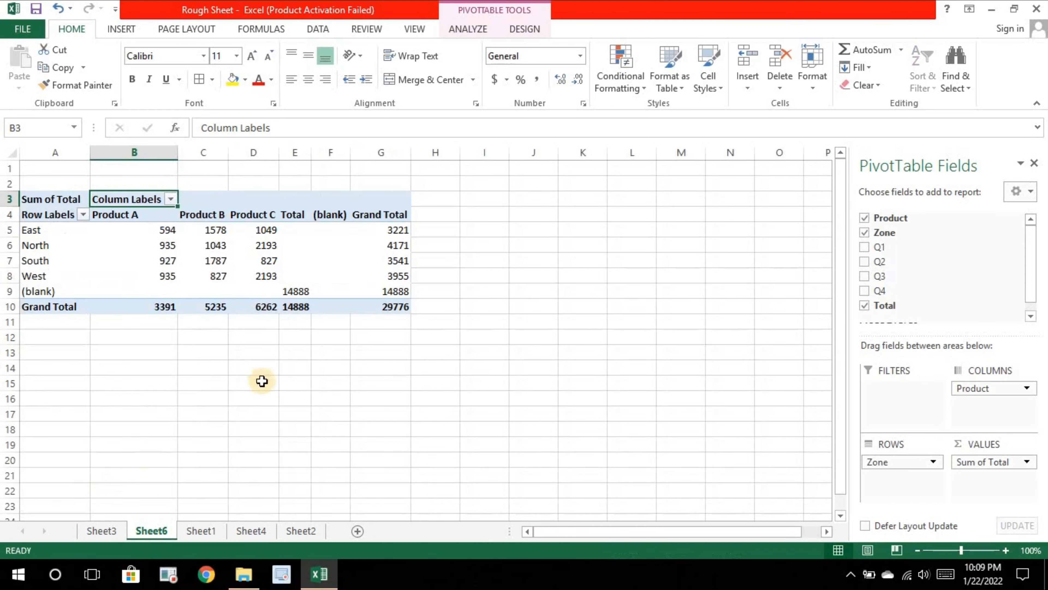
left_click(266, 377)
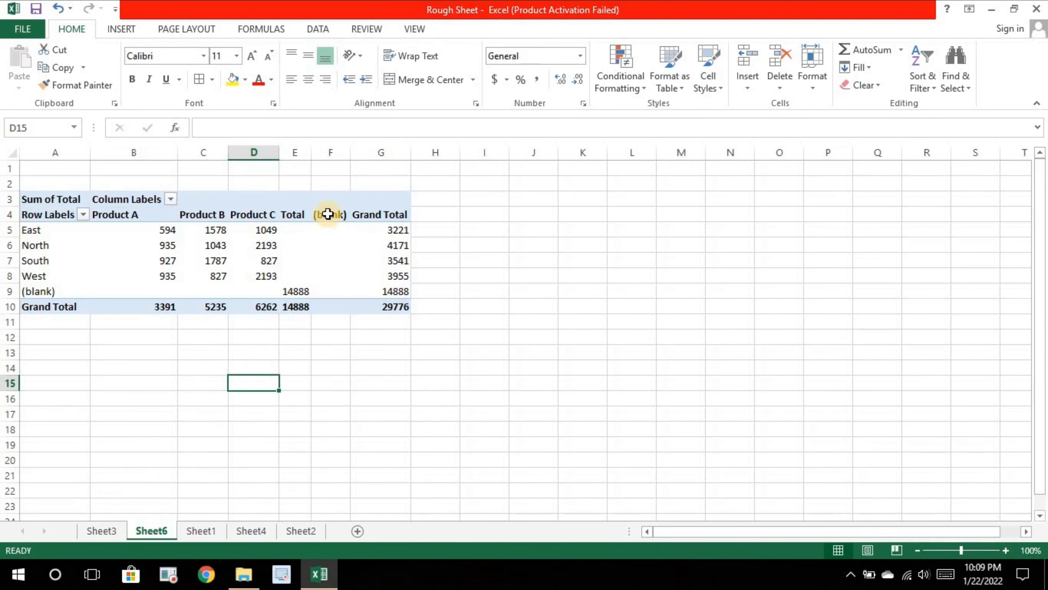
Compare the blank and Total entries in the Sheet6 PivotTable with the source data on Sheet1
left_click(328, 213)
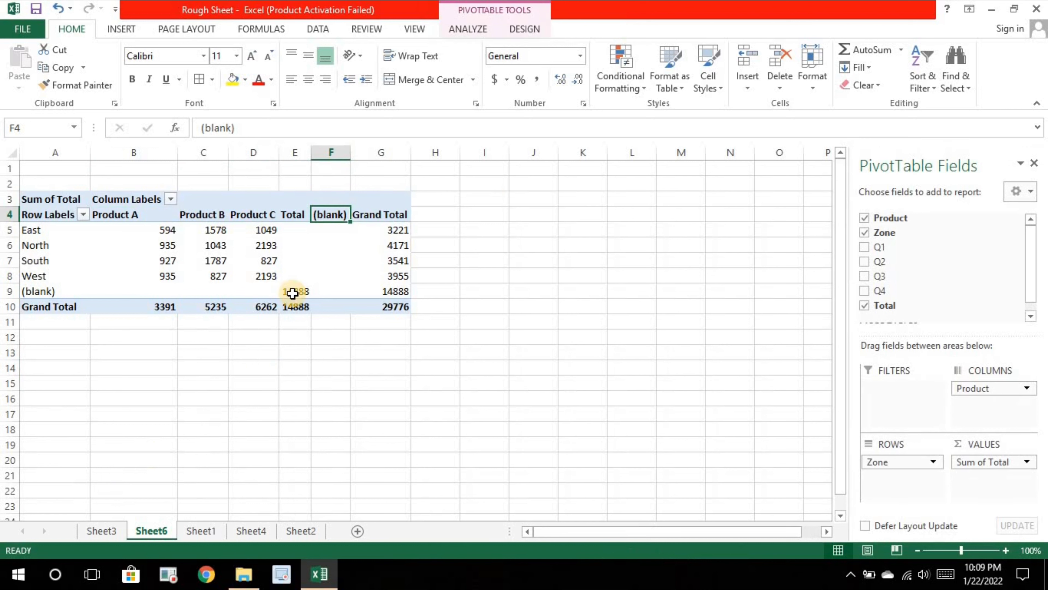
mouse_move(293, 293)
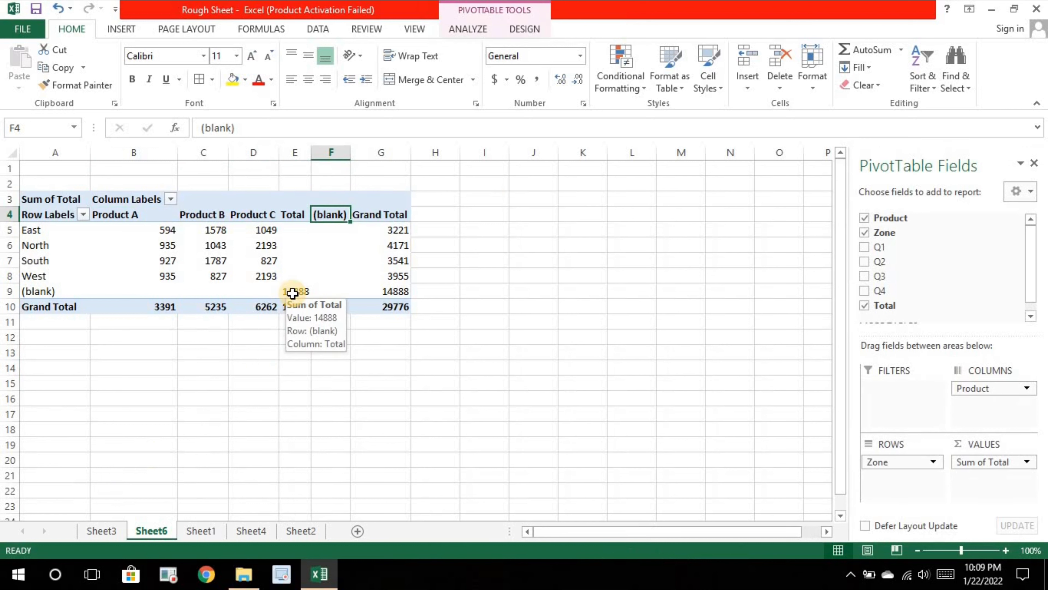
left_click(199, 530)
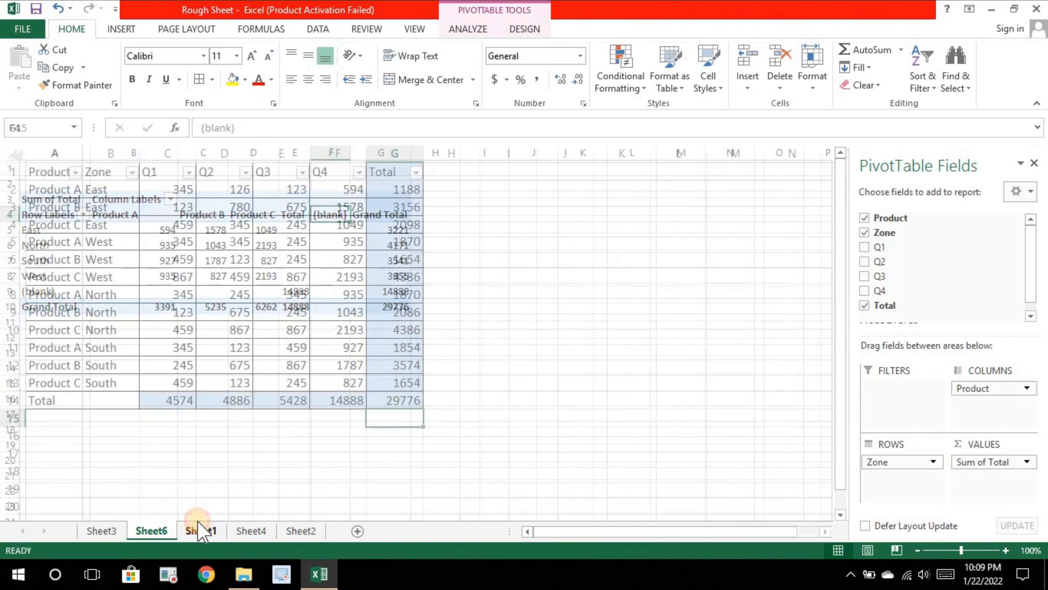
left_click(19, 155)
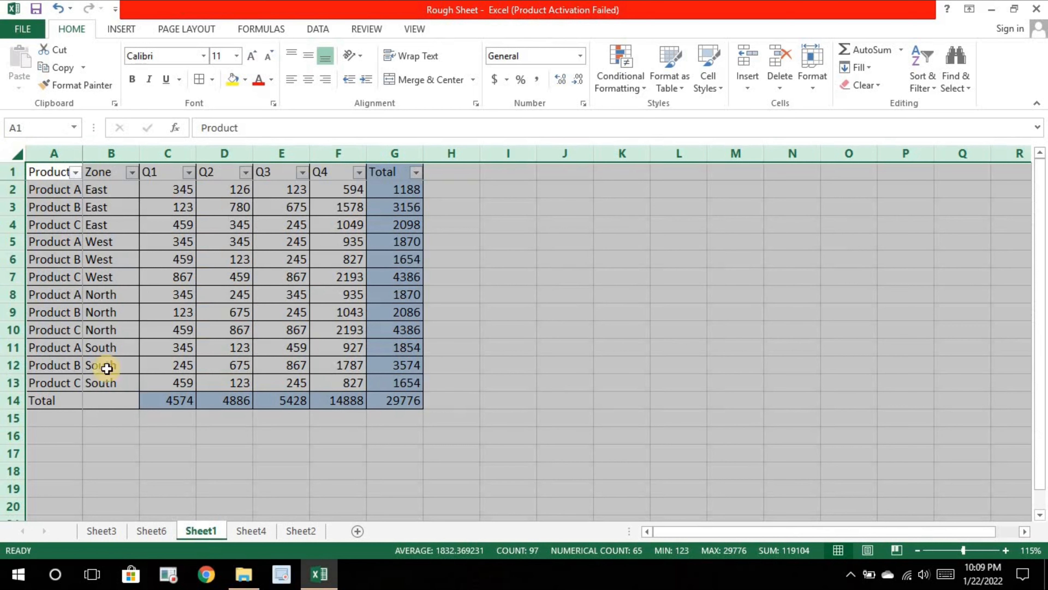
left_click(151, 531)
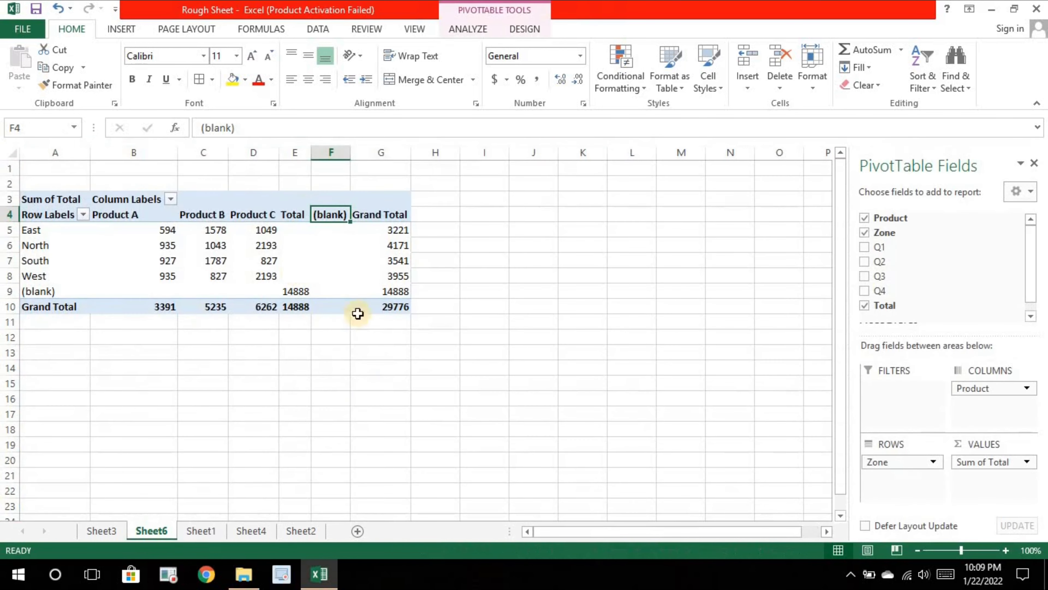
Create a PivotTable from Sheet1!$A$1:$G$14 on a new worksheet, with Product in rows and the sum of Total in values
left_click(194, 532)
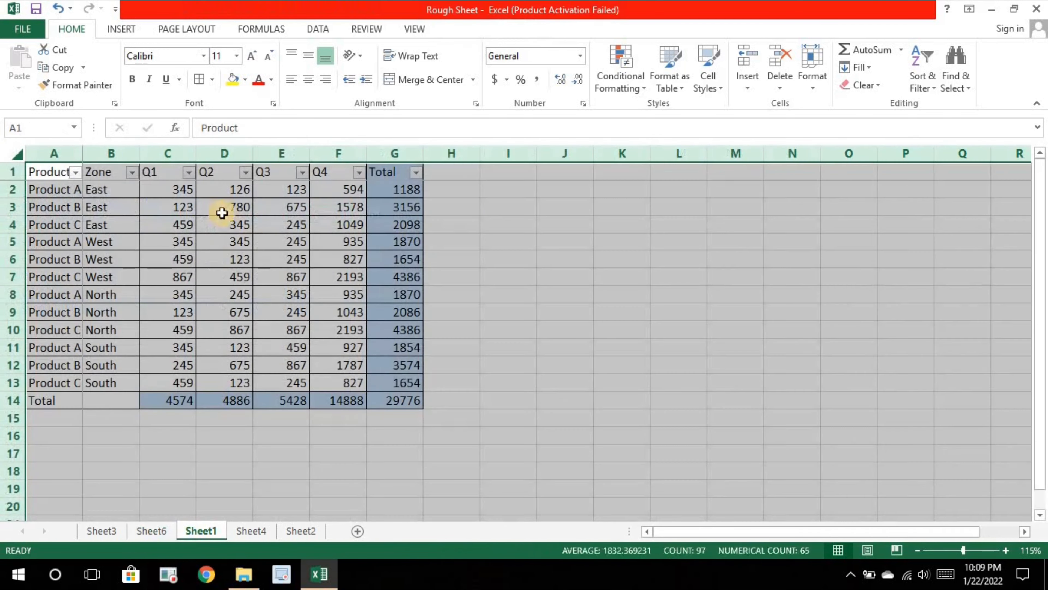
left_click(52, 172)
key("ctrl+shift+Right")
key("ctrl+shift+Down")
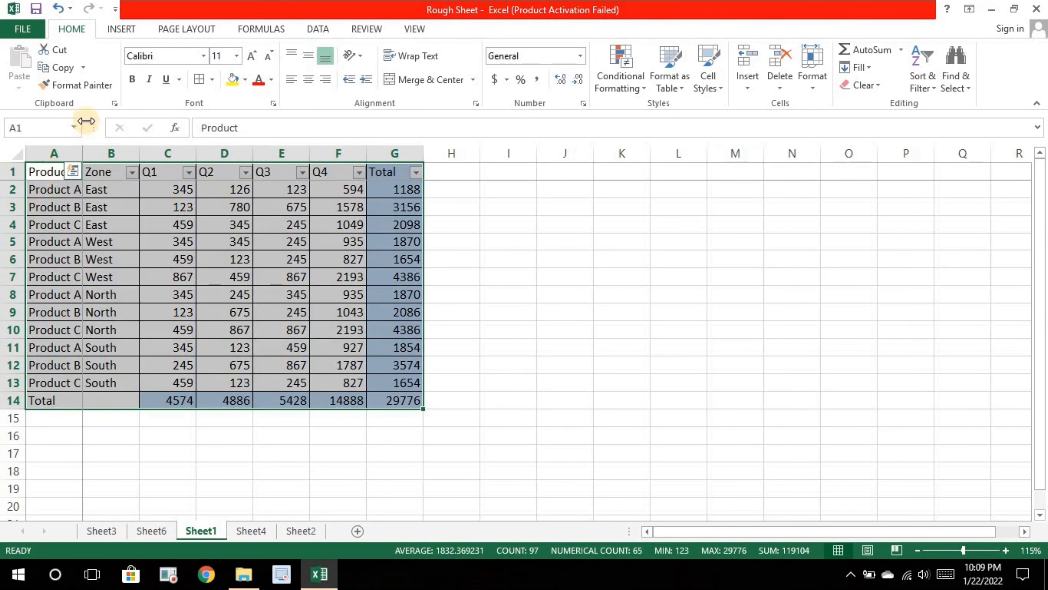
left_click(108, 31)
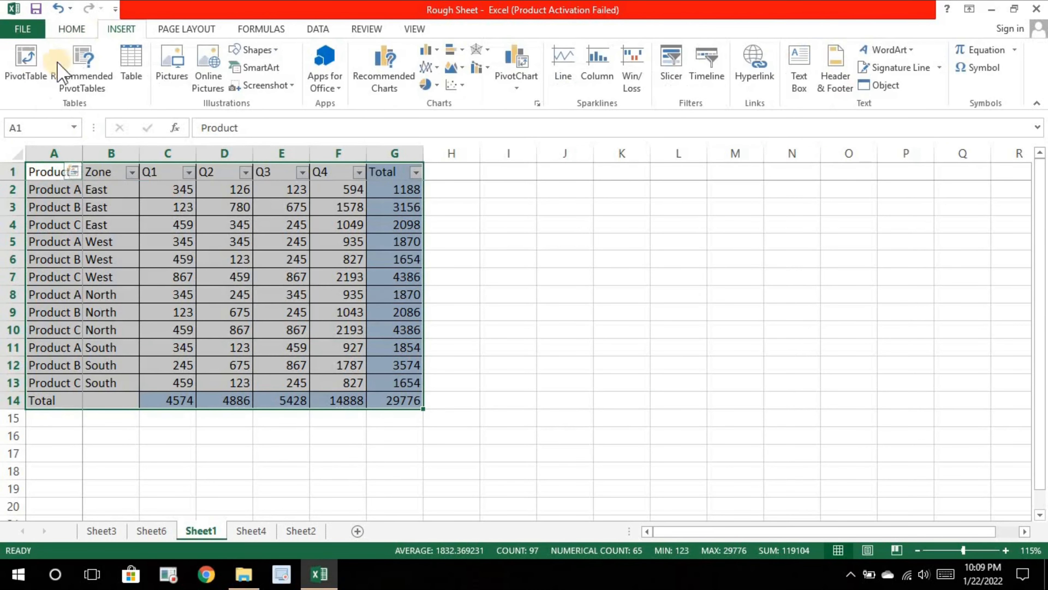
left_click(25, 64)
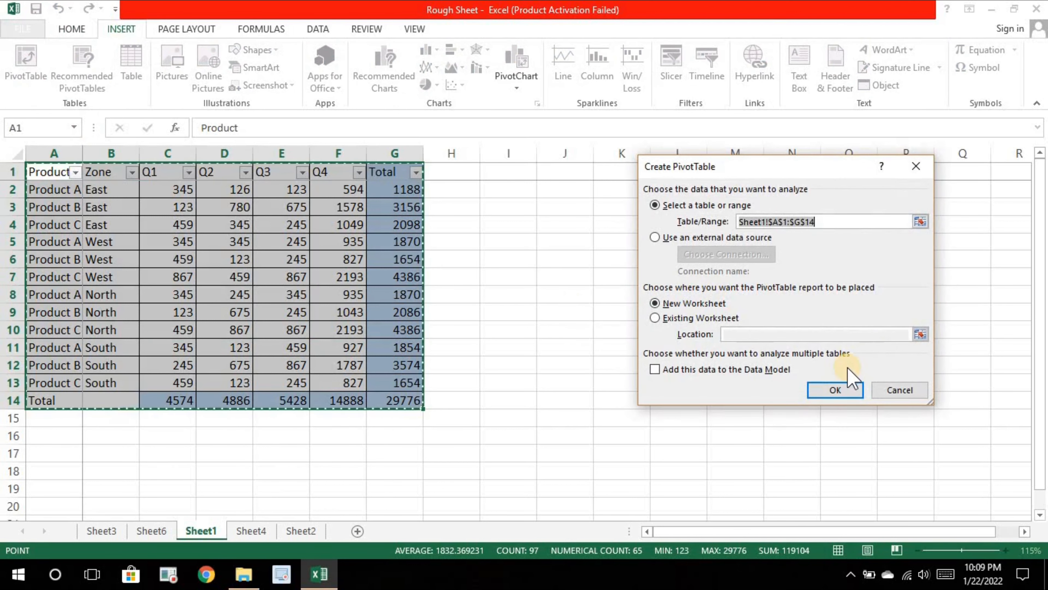
left_click(842, 393)
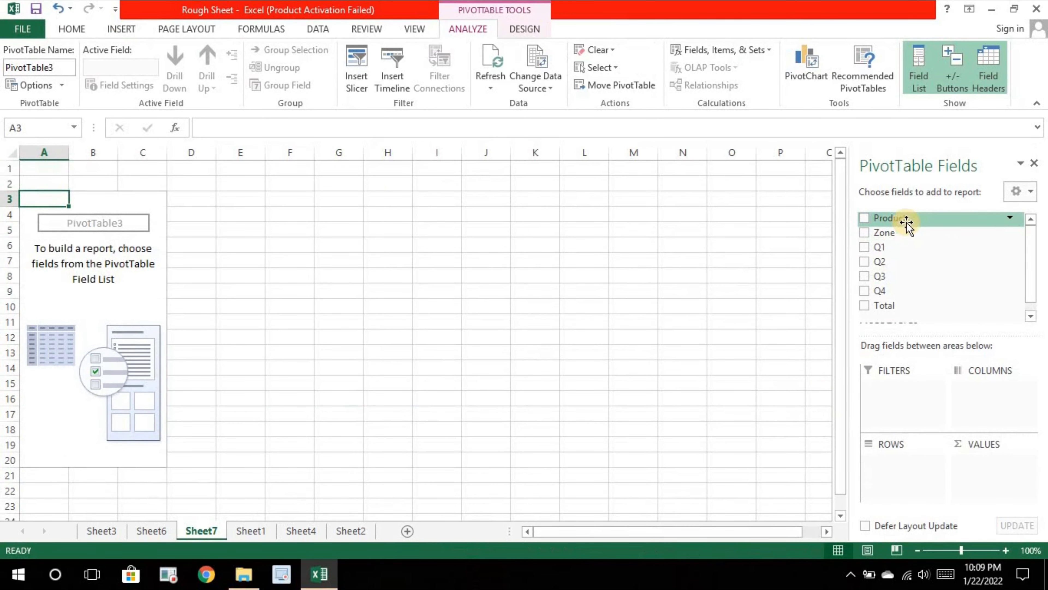
left_click_drag(906, 223, 910, 469)
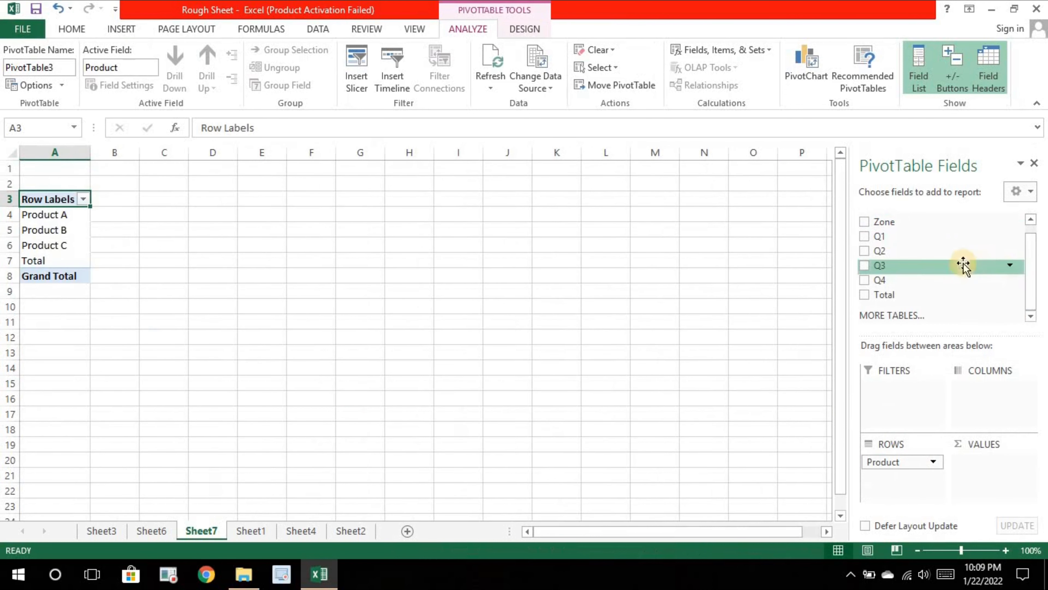
left_click_drag(924, 301, 1010, 483)
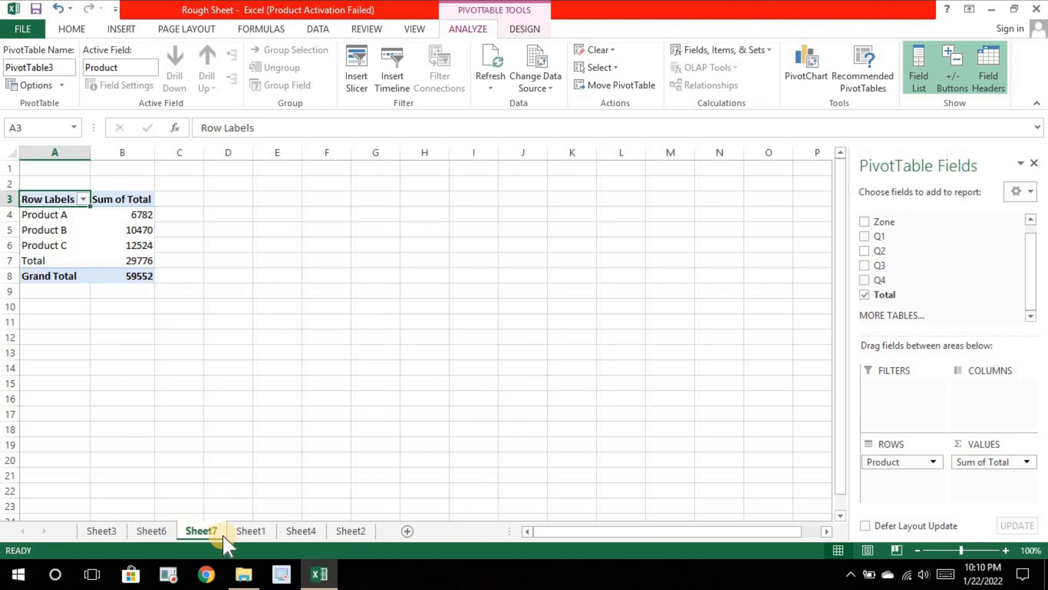
Clear the contents of the Total row, row 14, in the source data on Sheet1
left_click(233, 533)
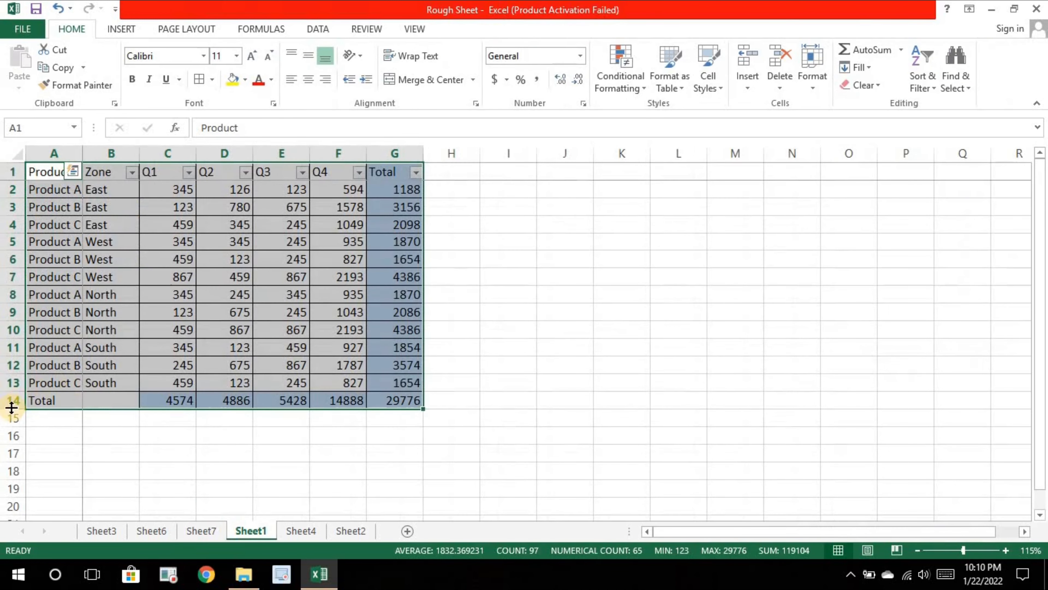
left_click(10, 401)
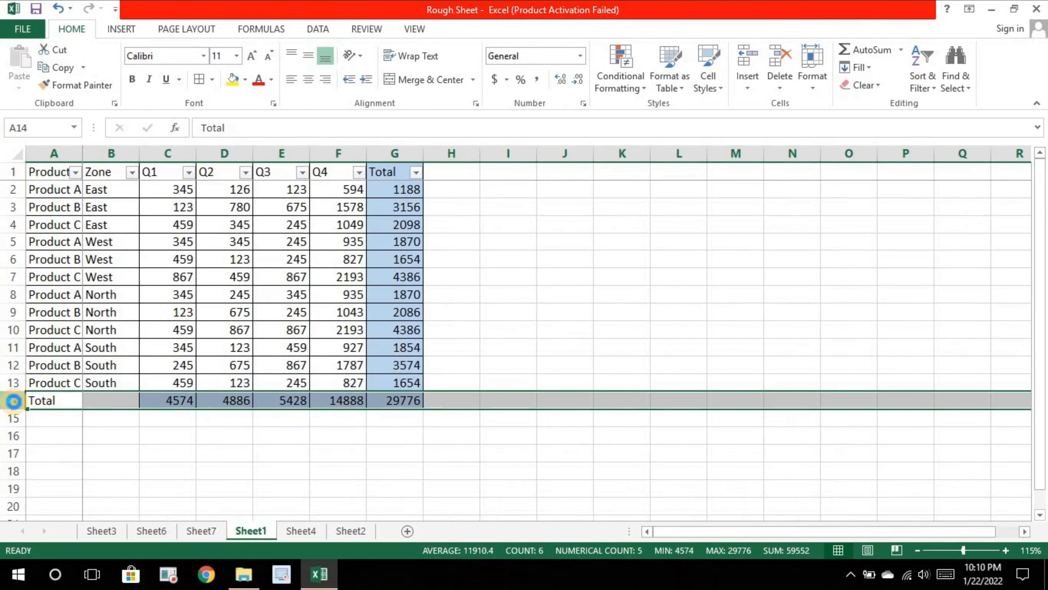
key("Delete")
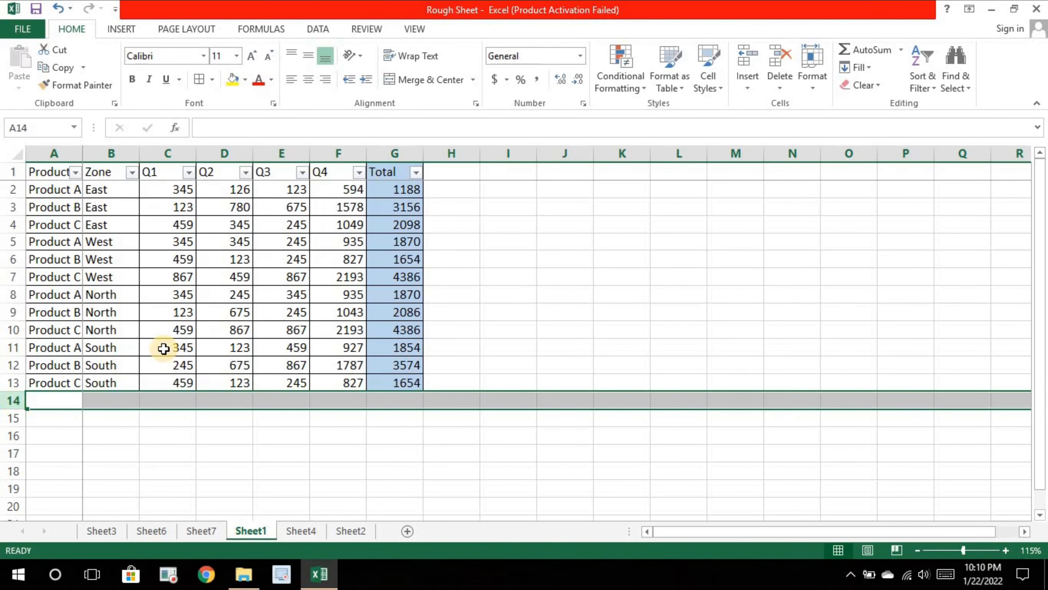
Refresh the PivotTable on Sheet7 to take in the changed source data
left_click(215, 528)
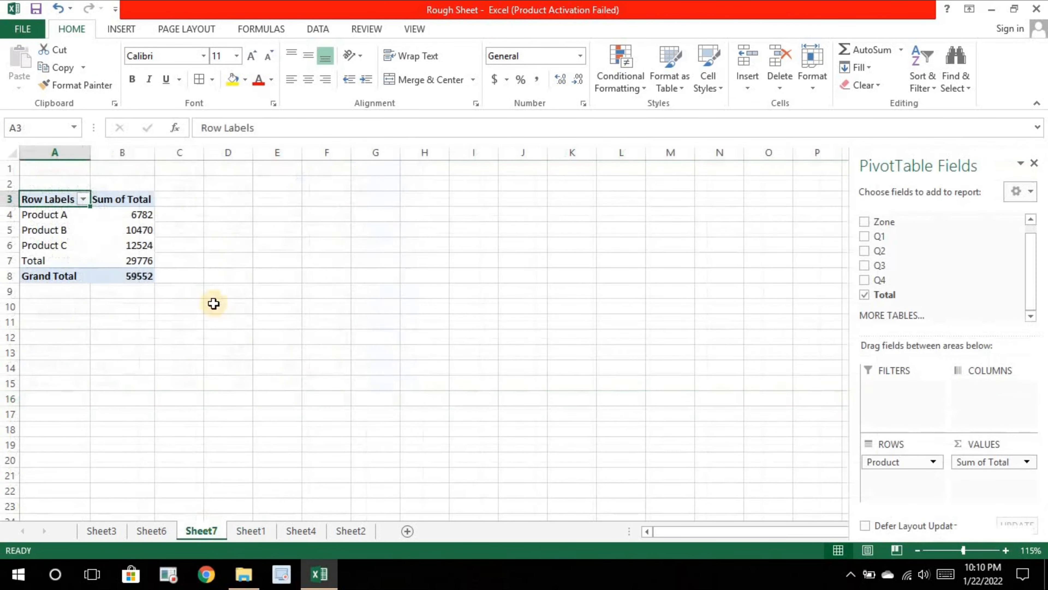
left_click(133, 287)
left_click(101, 262)
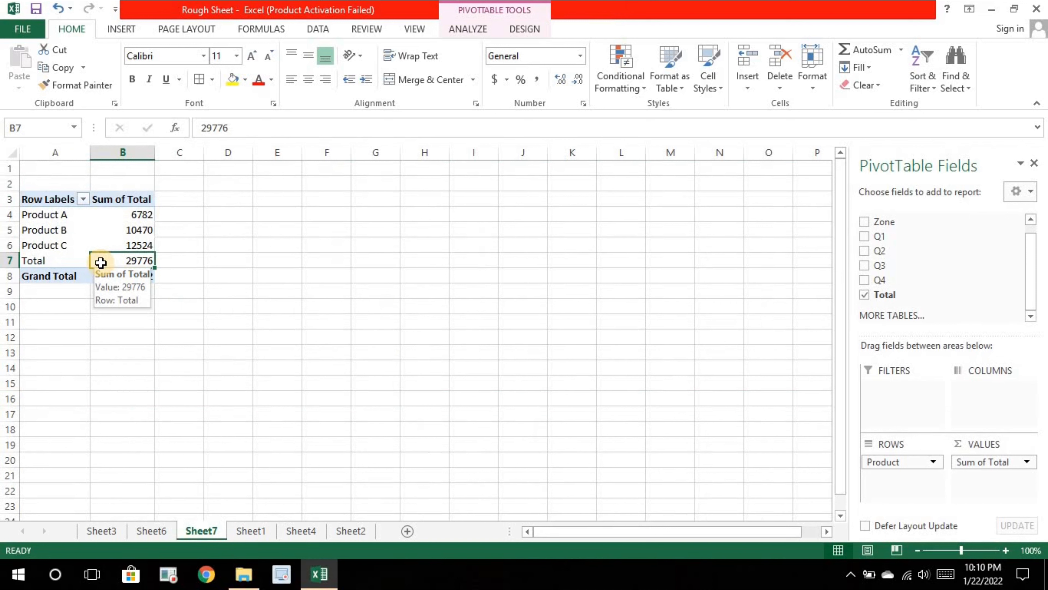
right_click(100, 263)
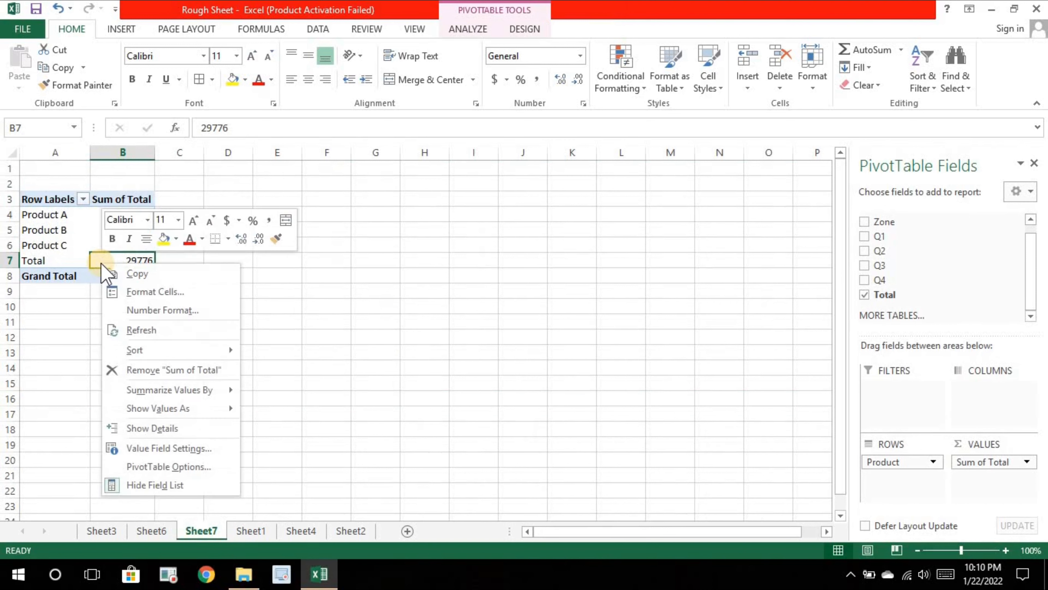
left_click(161, 329)
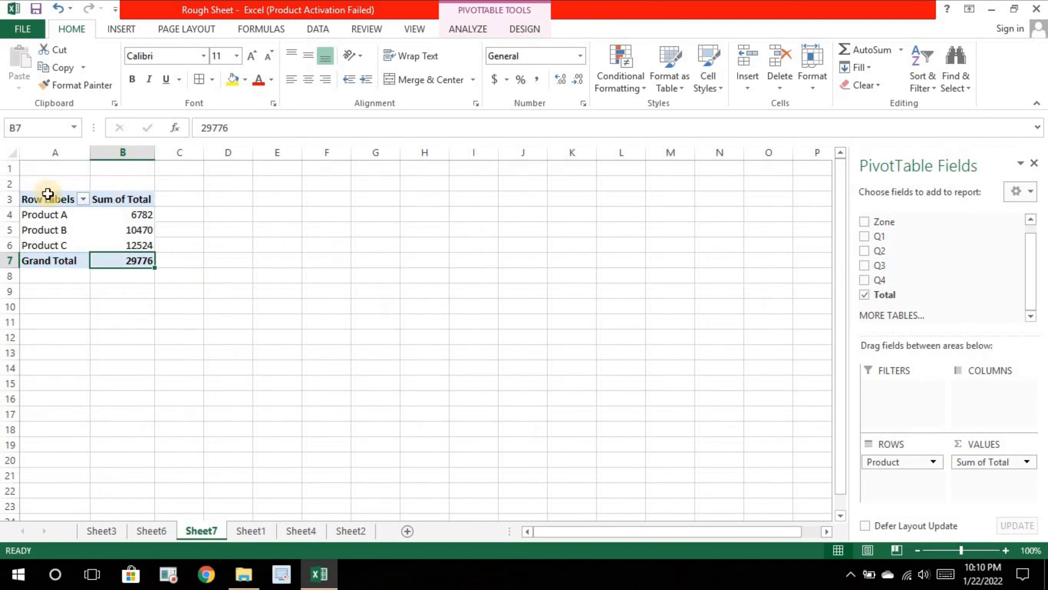
Review the remaining source data in A1:G13 on Sheet1
left_click(319, 32)
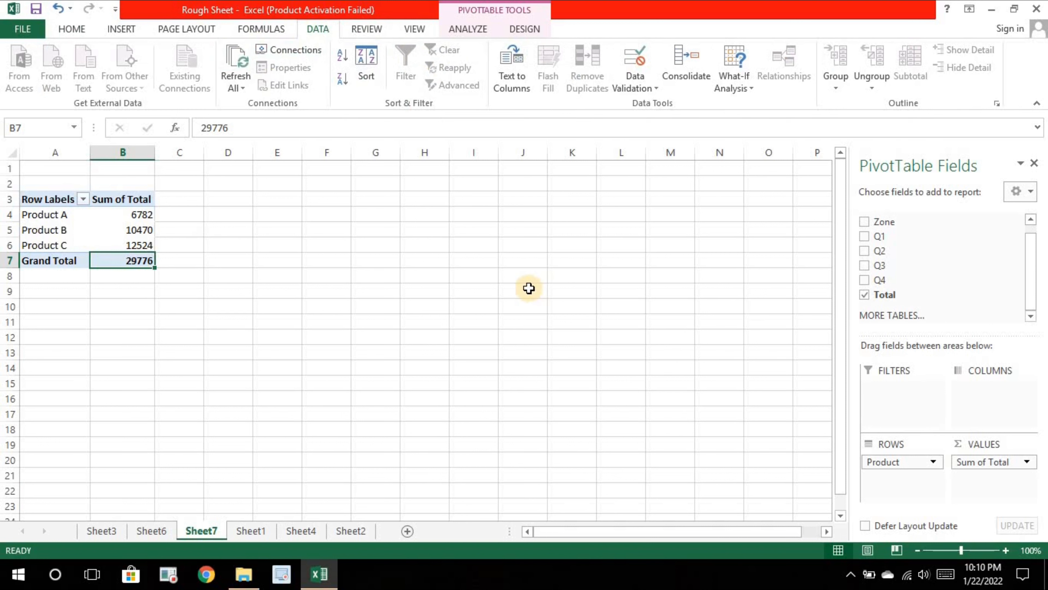
key("alt")
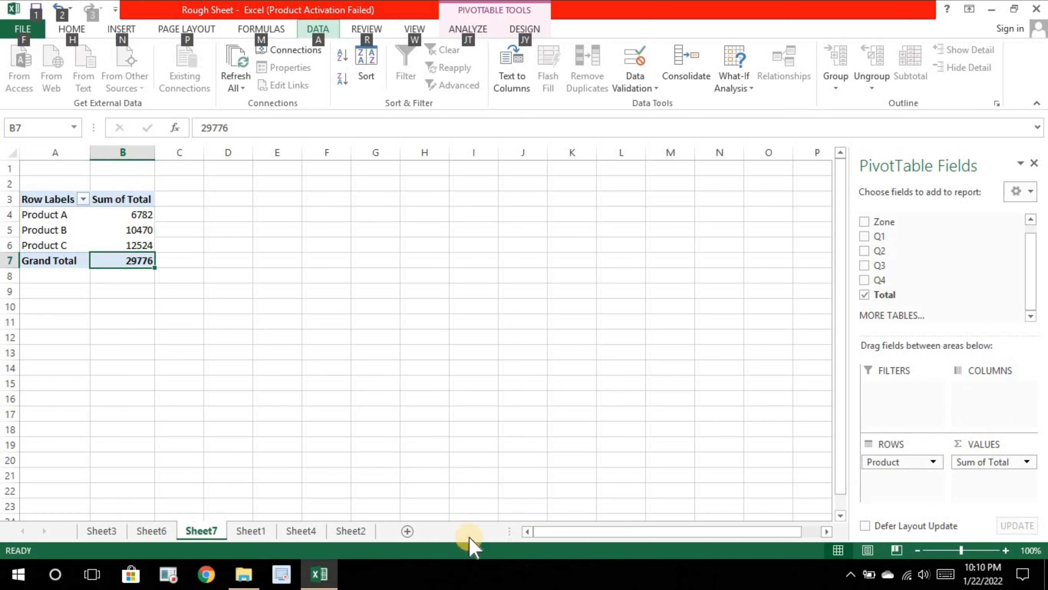
left_click(269, 531)
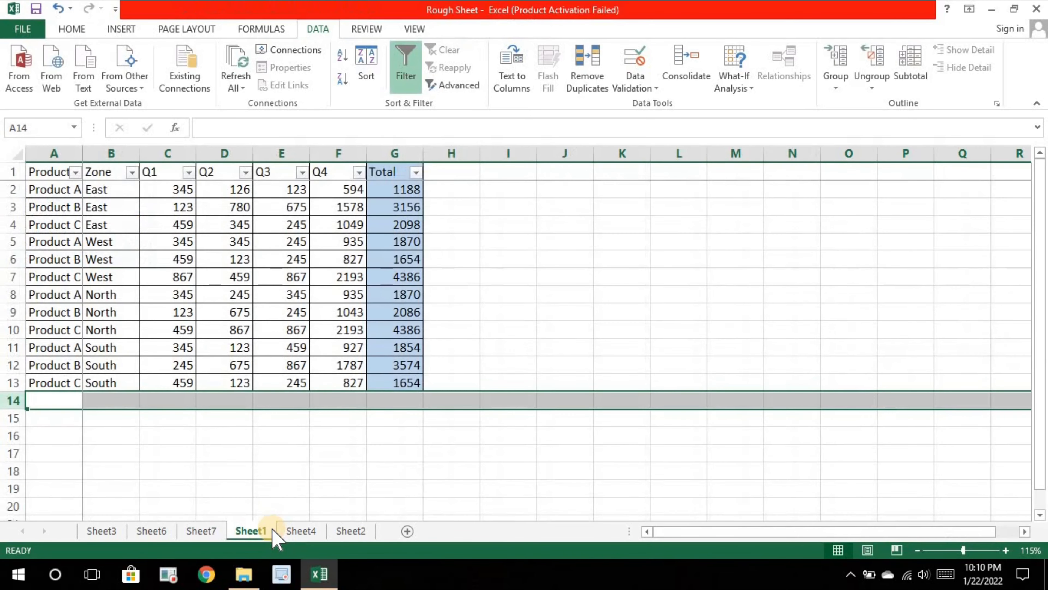
left_click(380, 384)
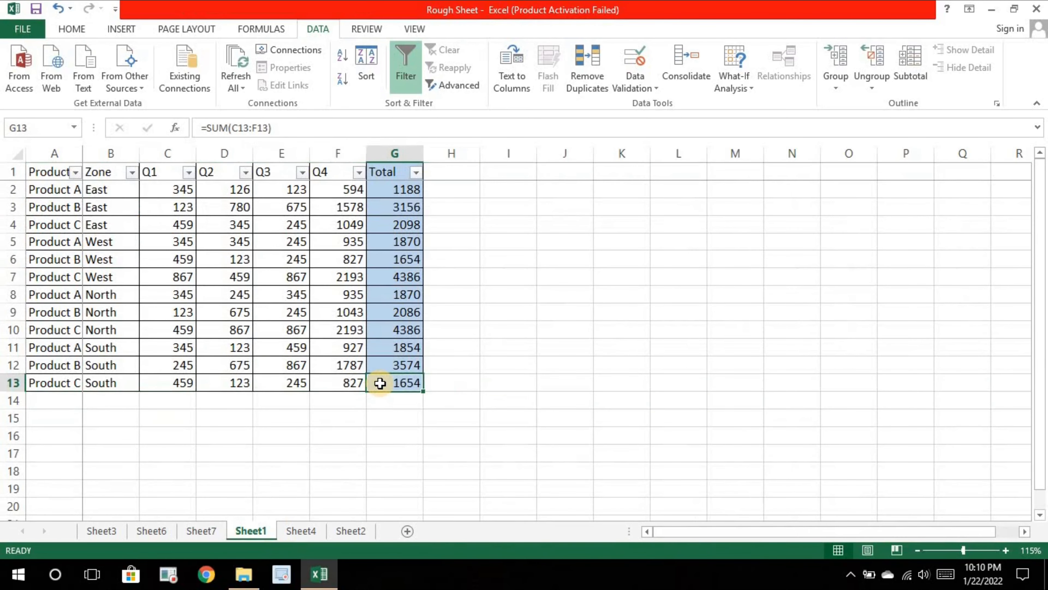
key("ctrl+a")
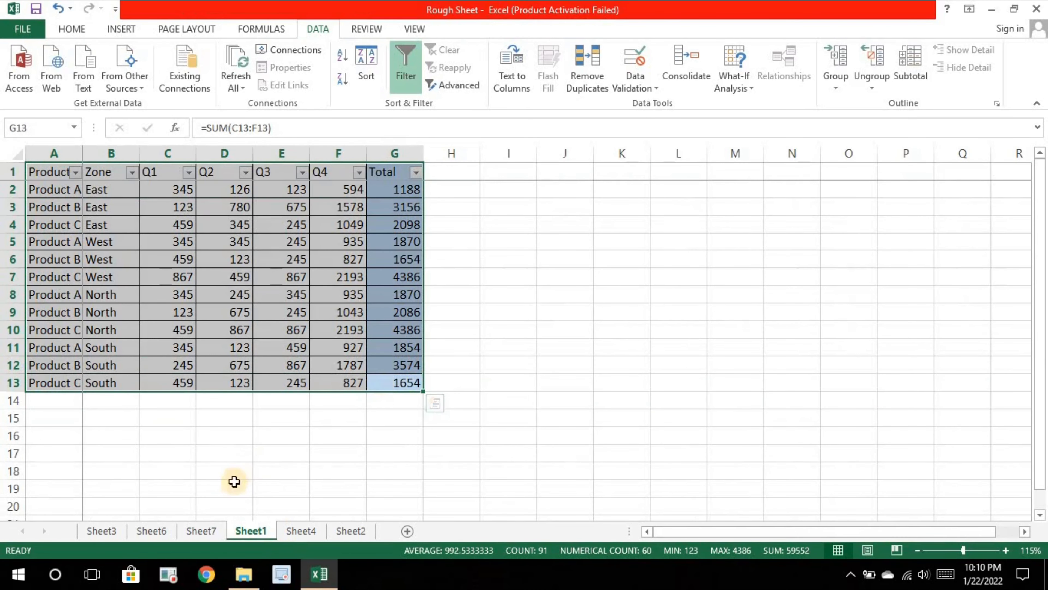
Remove the Sum of Total and Product fields from the PivotTable layout on Sheet7
left_click(202, 531)
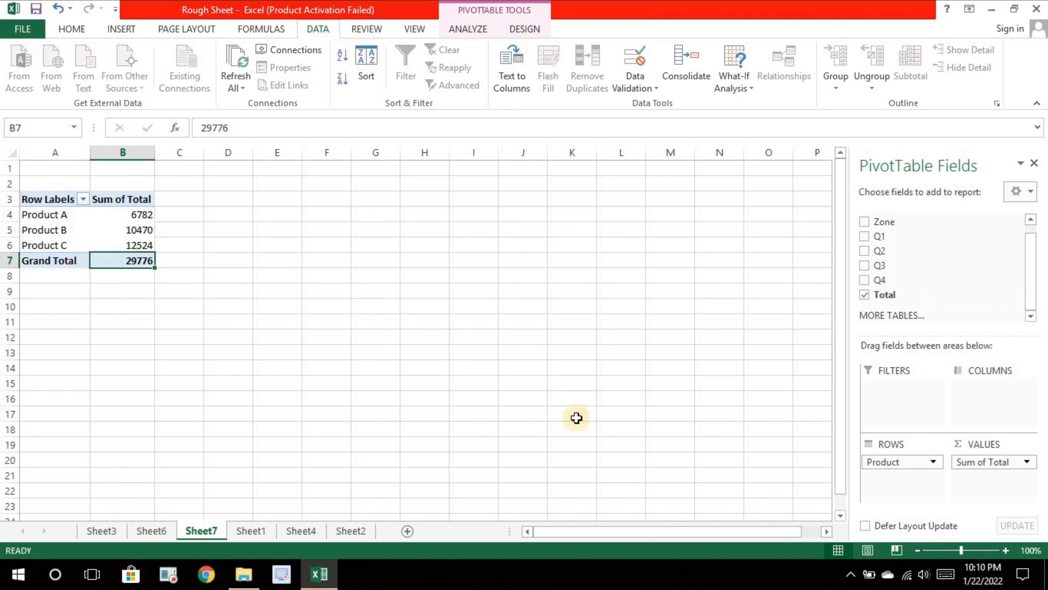
left_click(999, 462)
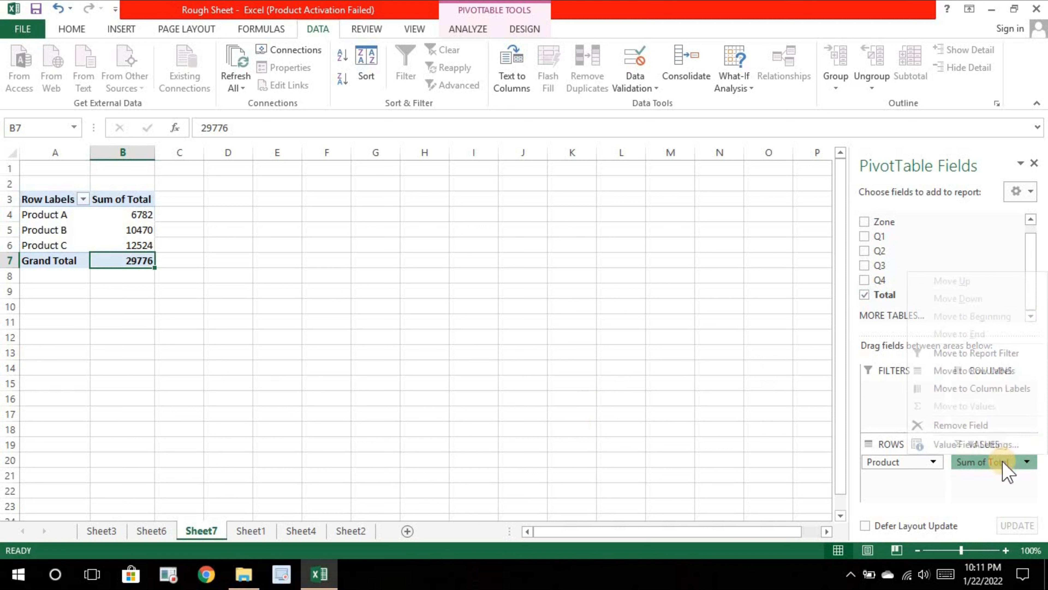
left_click(962, 425)
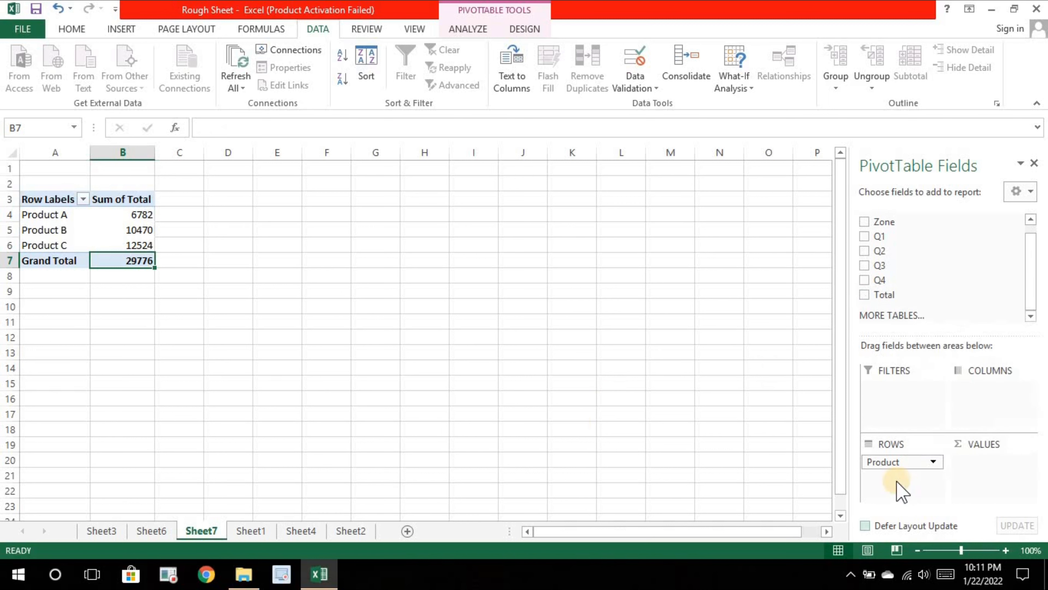
left_click(887, 461)
left_click(896, 424)
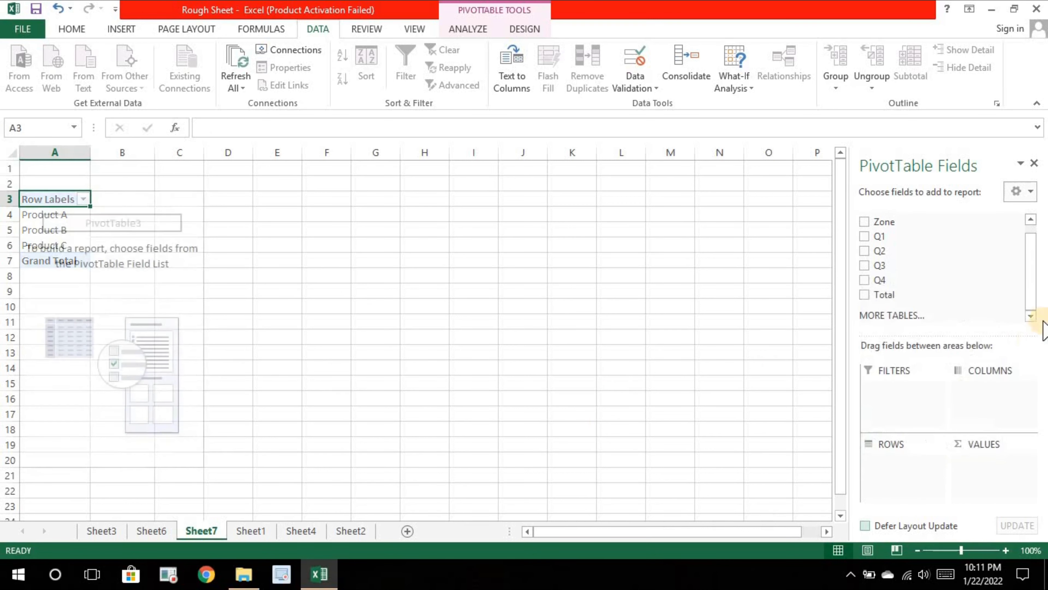
scroll(978, 245, "up", 1)
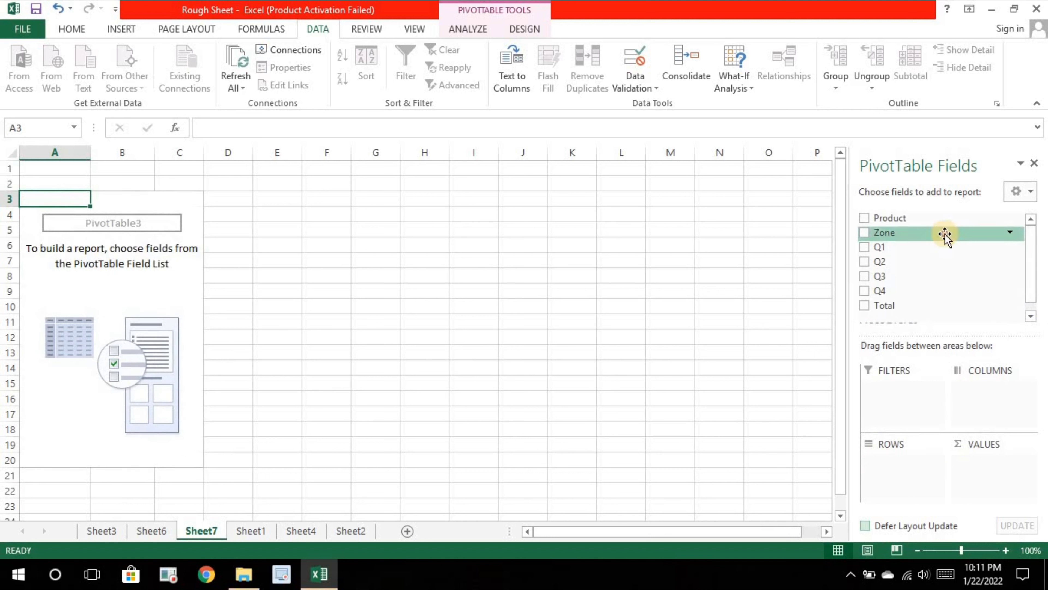
Lay out the Sheet7 PivotTable with Zone as rows and Count of Product as values
left_click_drag(943, 231, 921, 479)
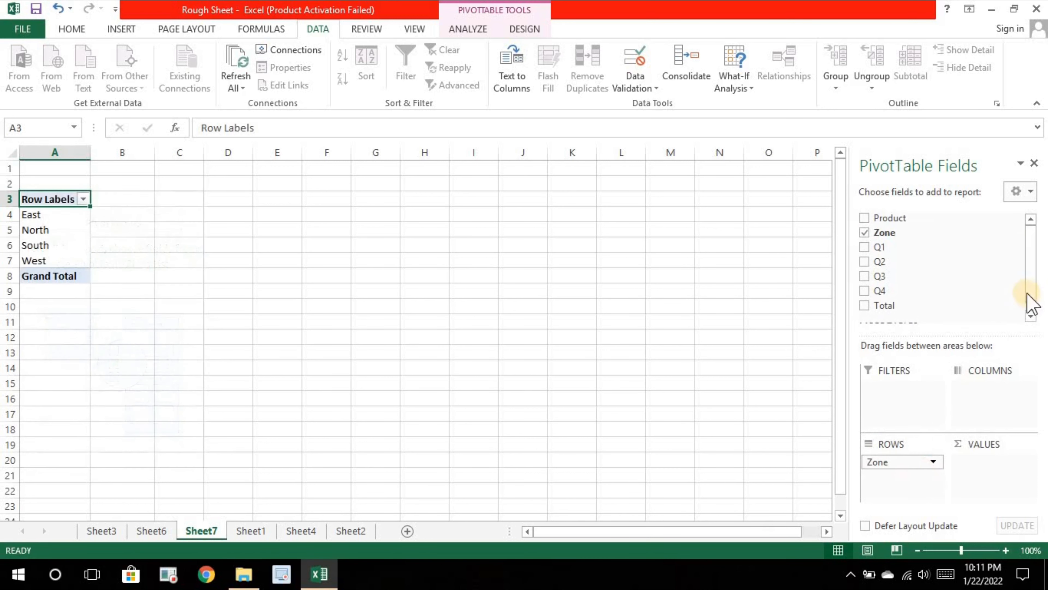
left_click_drag(908, 218, 1009, 471)
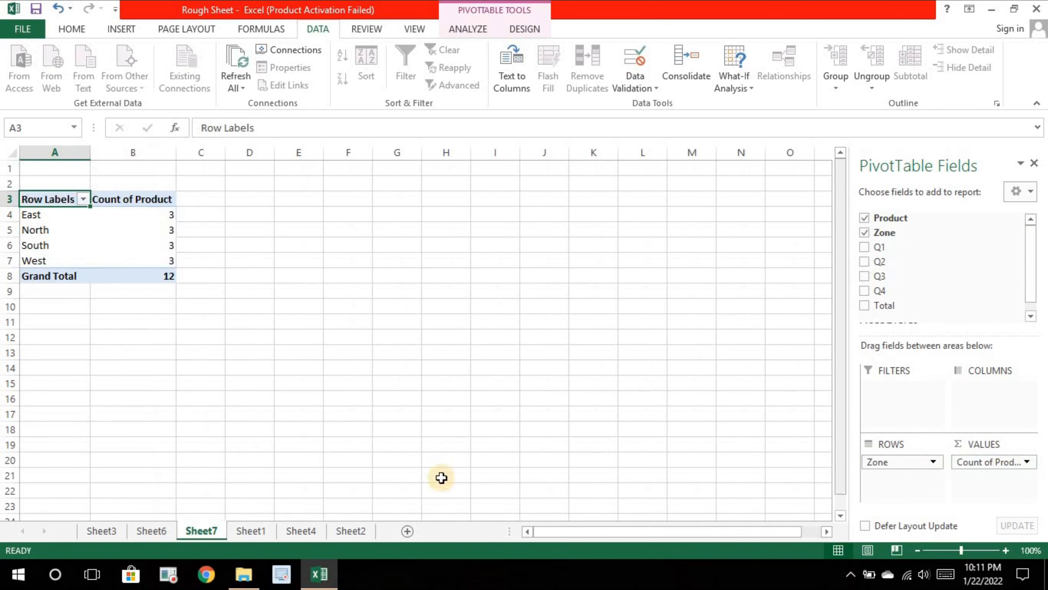
left_click(69, 215)
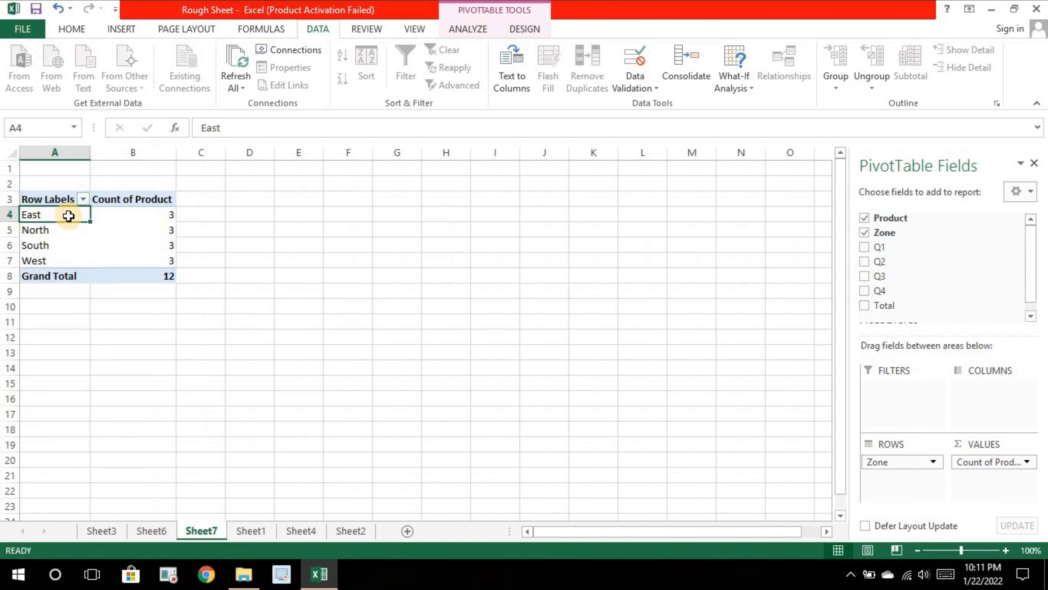
key("Right")
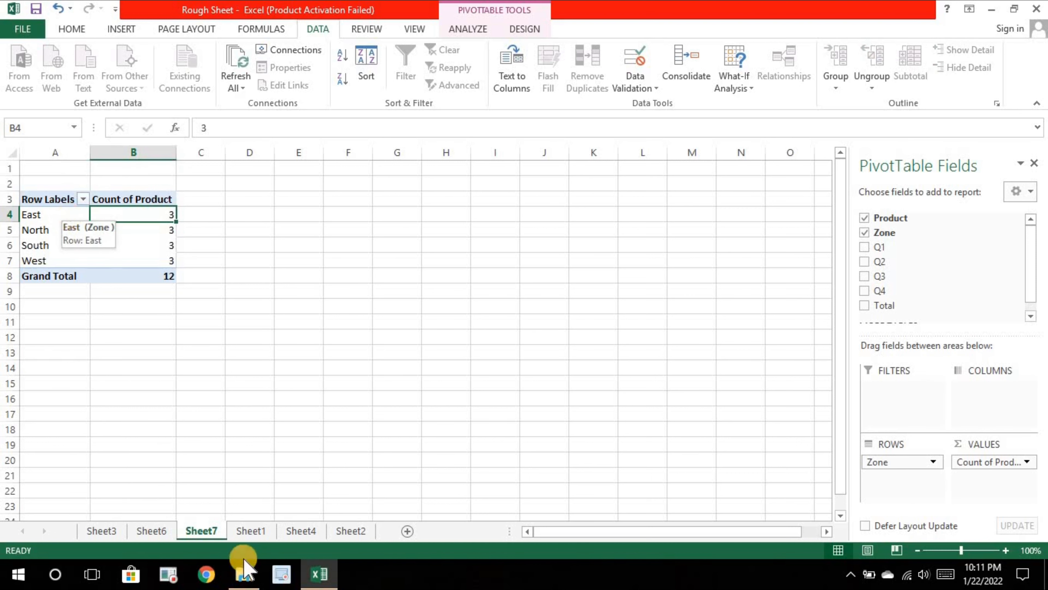
Filter the source data on Sheet1 by Zone to show only the East rows
left_click(252, 531)
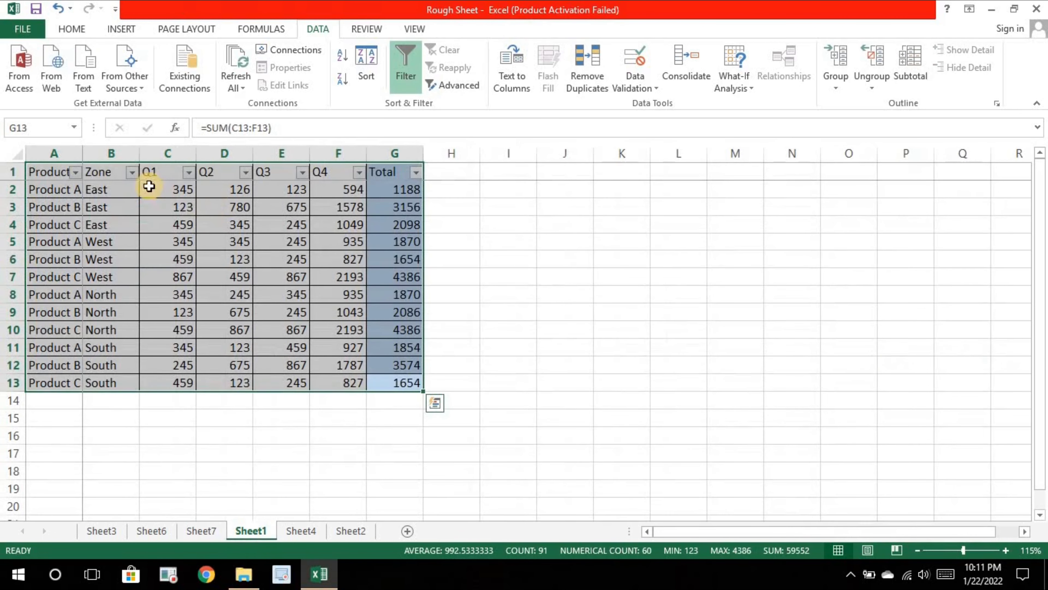
left_click(132, 172)
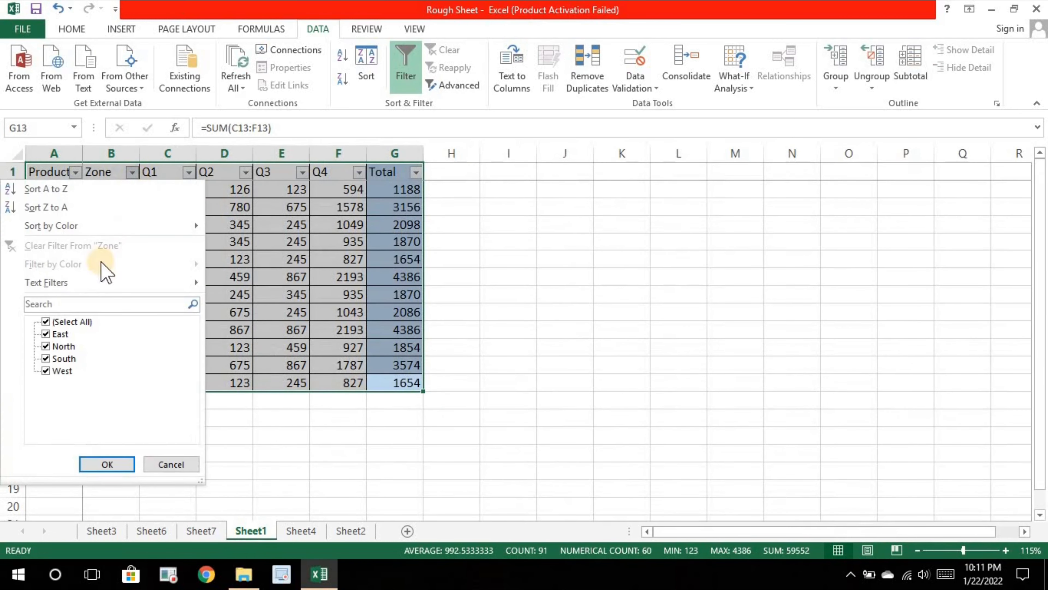
left_click(70, 322)
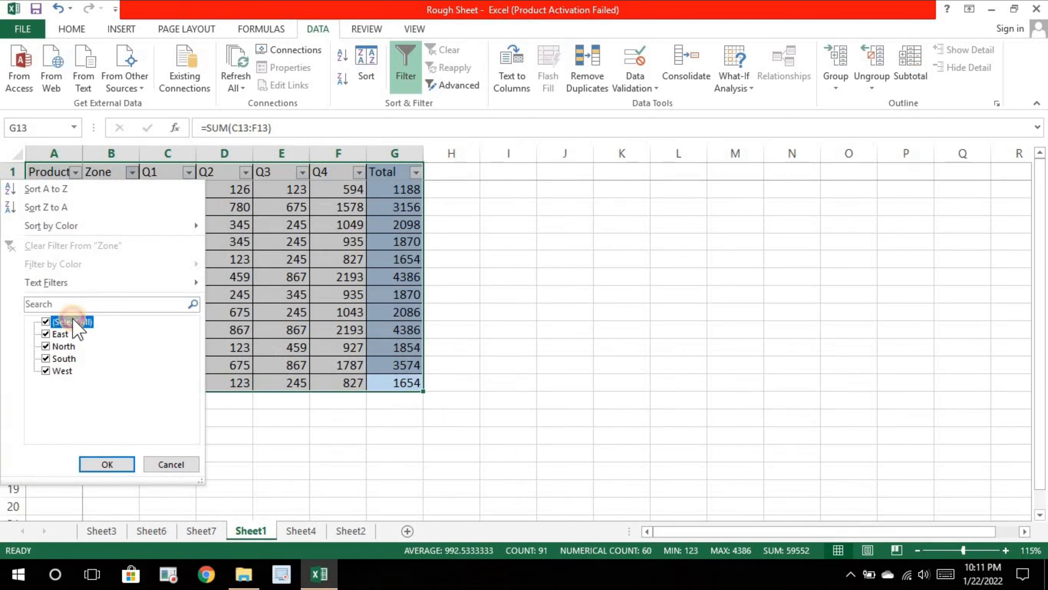
left_click(49, 335)
left_click(103, 464)
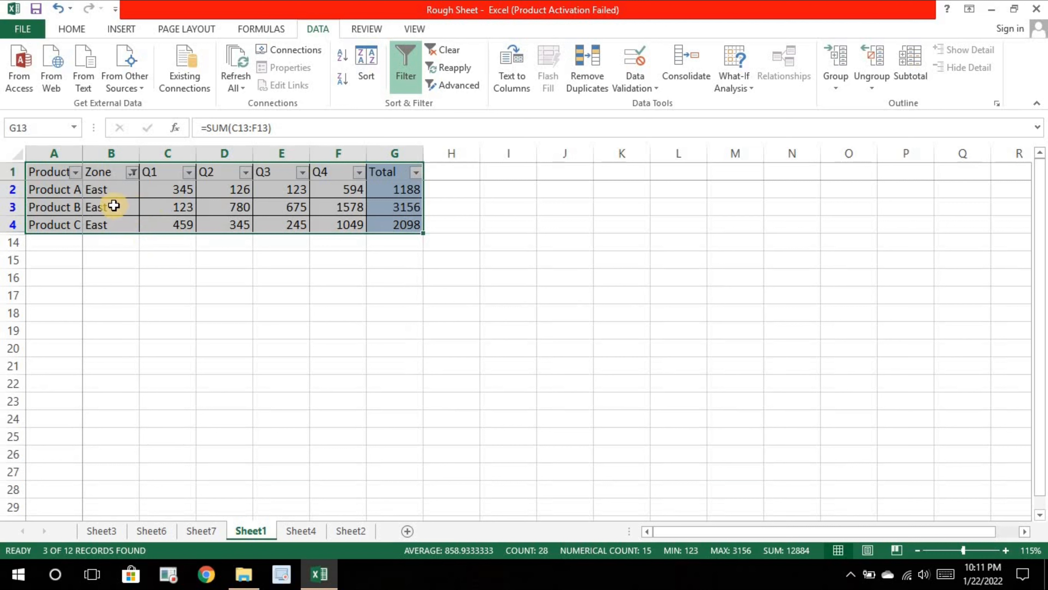
left_click(113, 205)
left_click(136, 166)
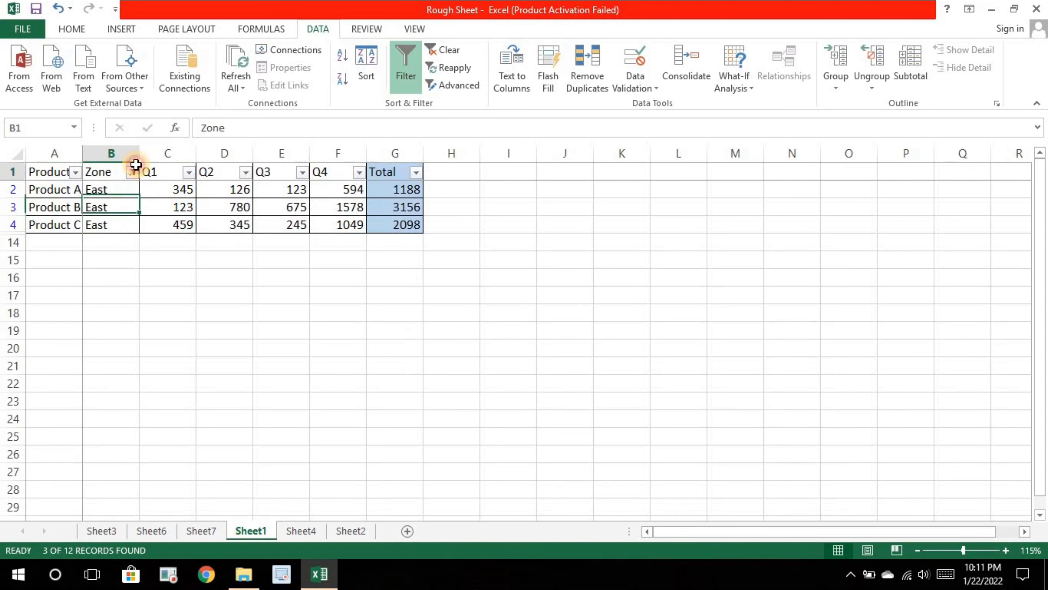
left_click(132, 171)
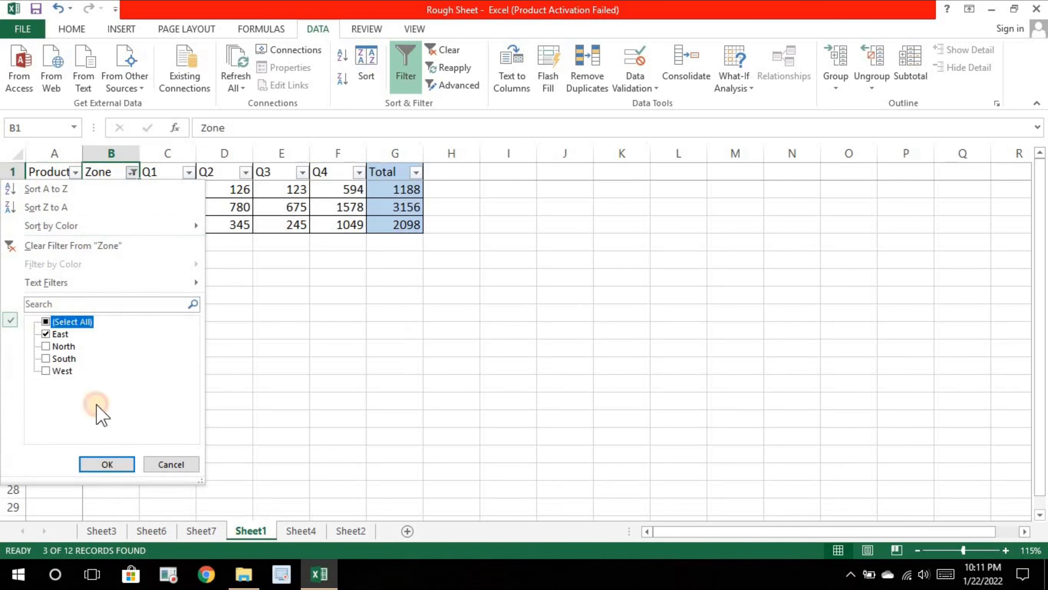
left_click(253, 294)
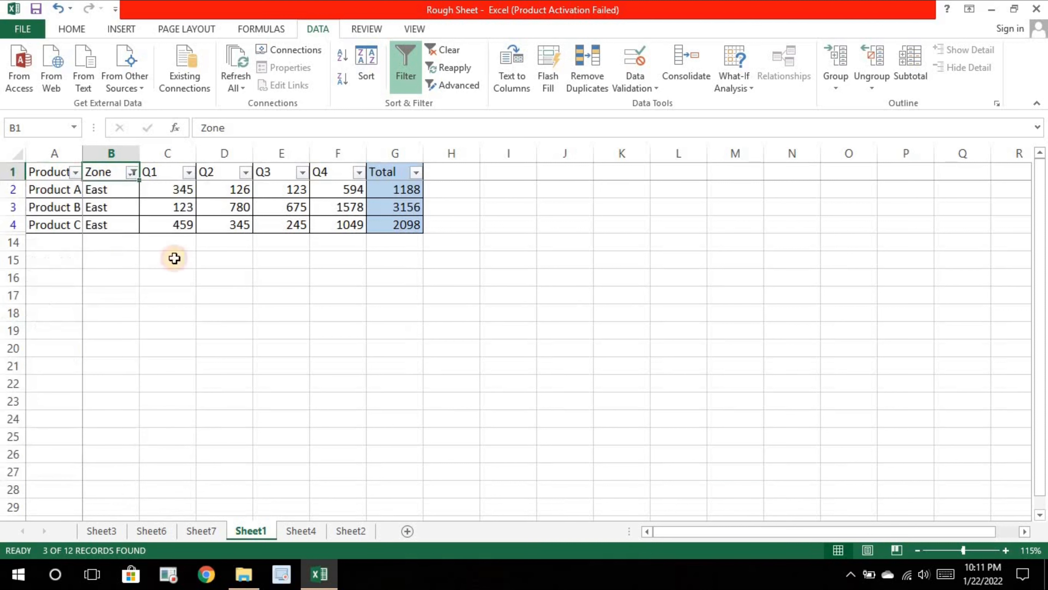
Change the product in cell A3 of Sheet1 to Product A and refresh the PivotTable on Sheet7
left_click(55, 191)
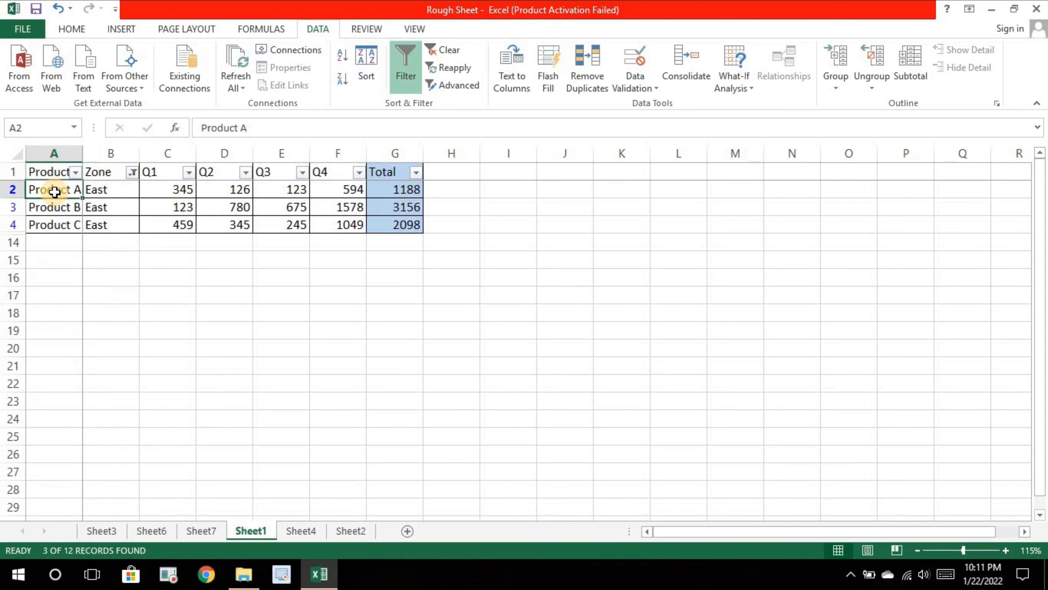
key("shift+Down")
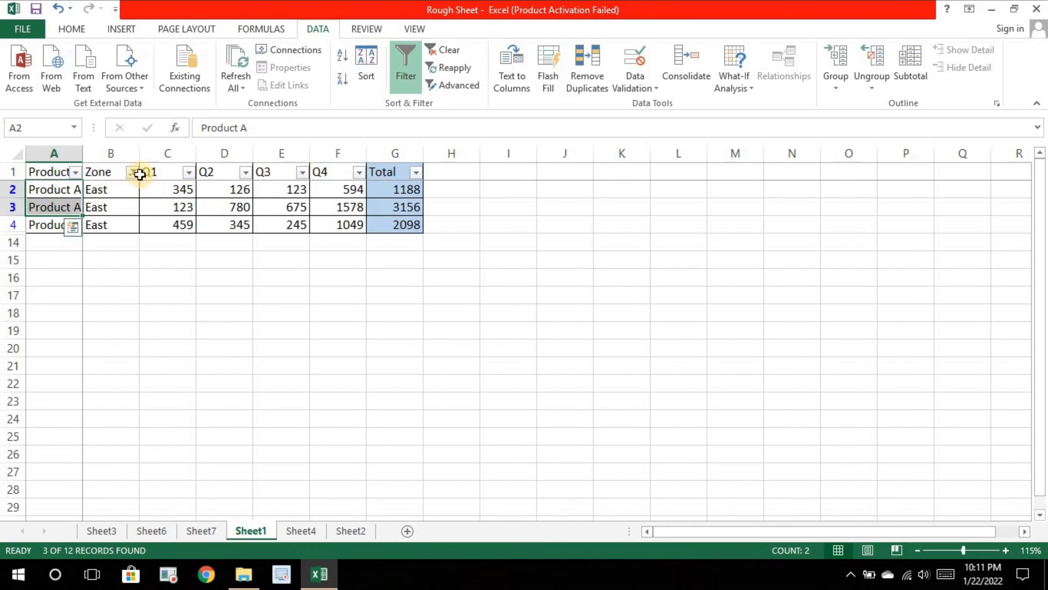
left_click(201, 531)
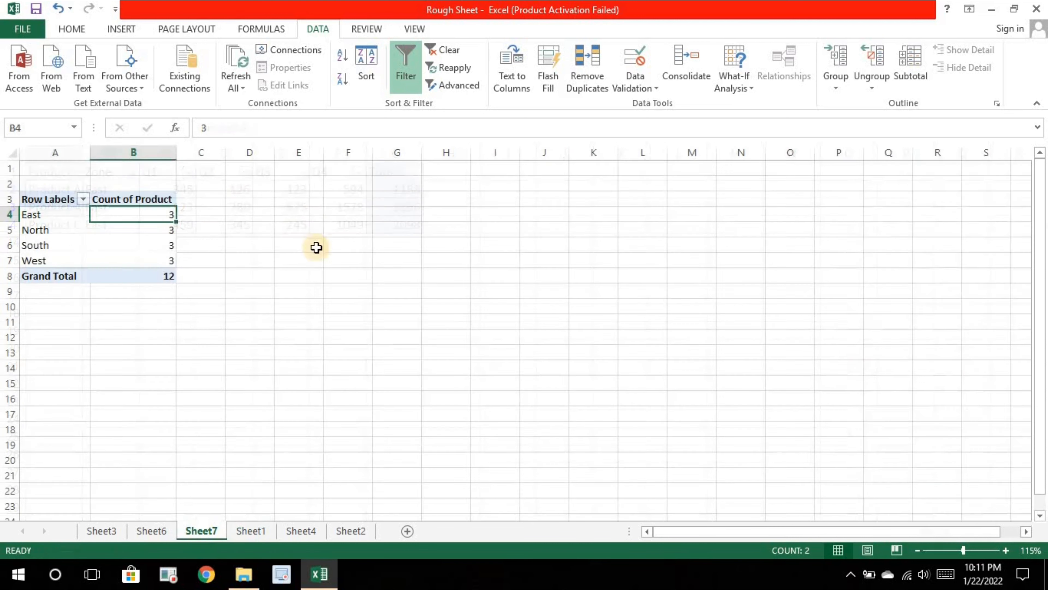
right_click(159, 233)
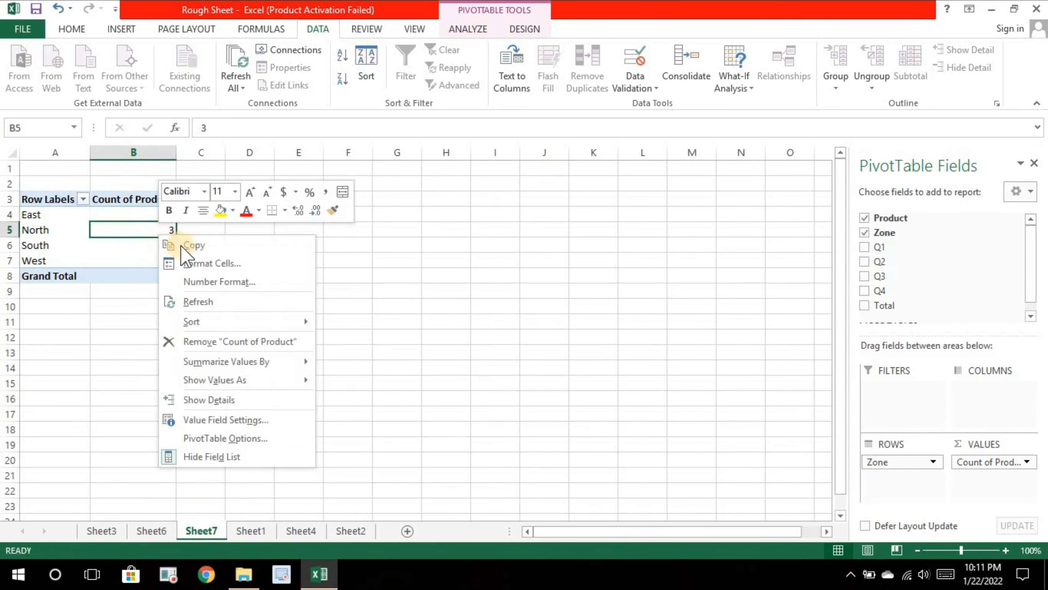
left_click(220, 308)
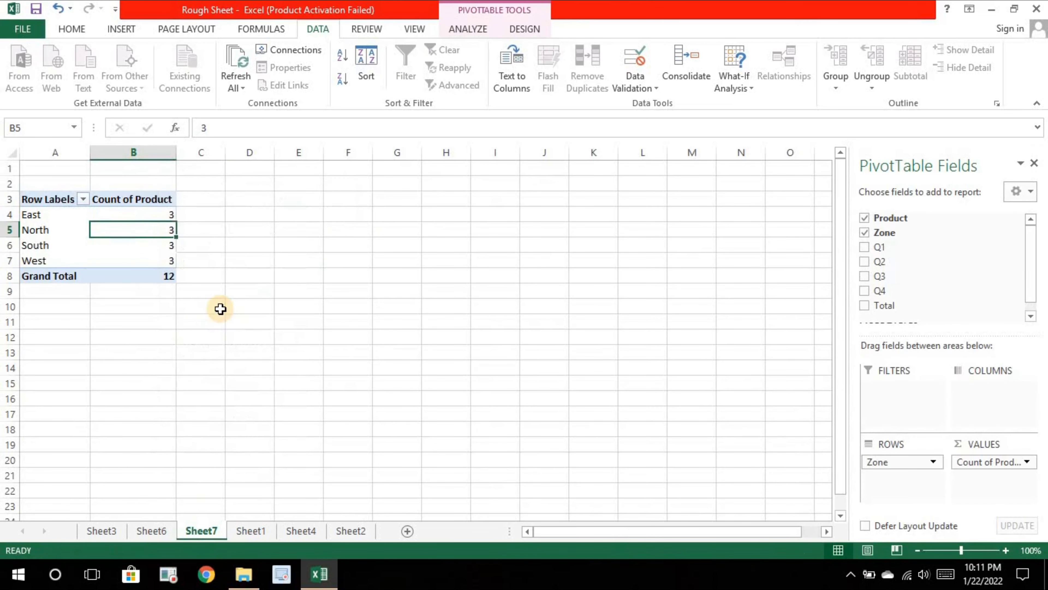
Show the detail records behind the North count in the Sheet7 PivotTable and delete the resulting detail sheet
double_click(145, 218)
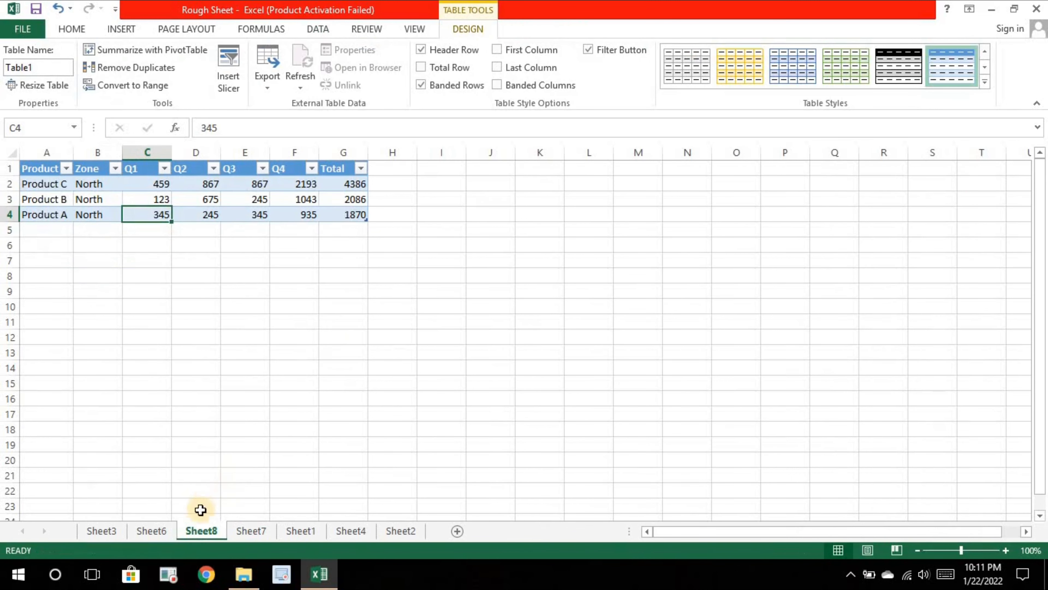
right_click(199, 533)
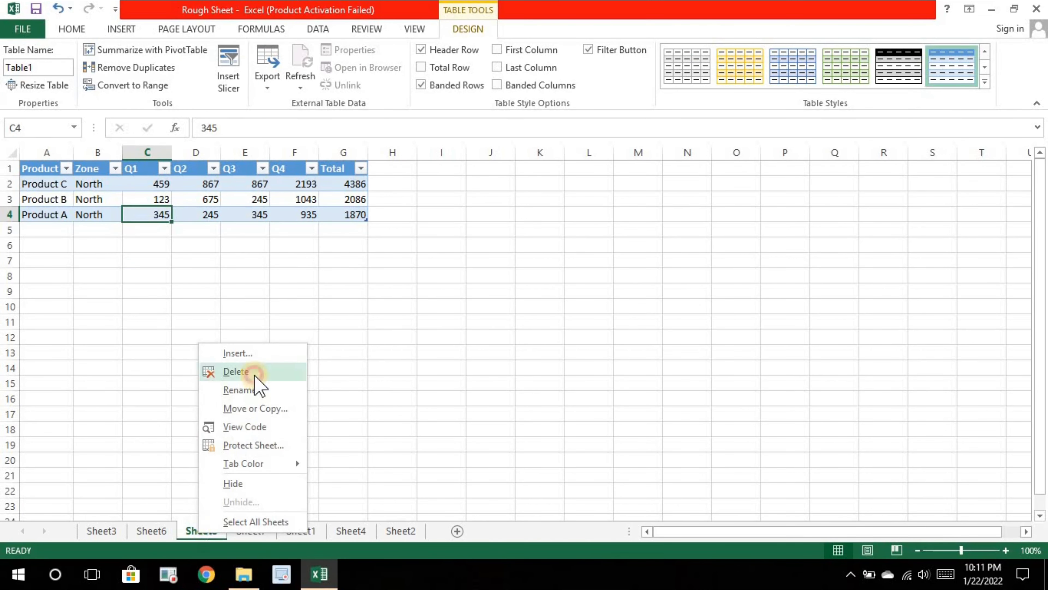
left_click(247, 374)
left_click(485, 329)
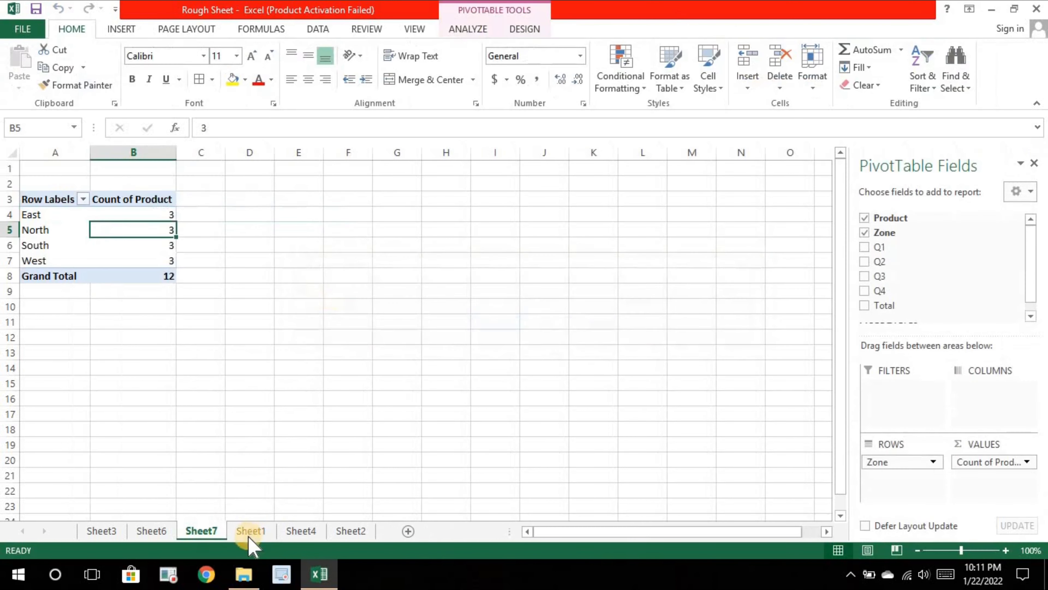
Check the East products on Sheet1 and clear the Zone filter to show all source rows
left_click(251, 532)
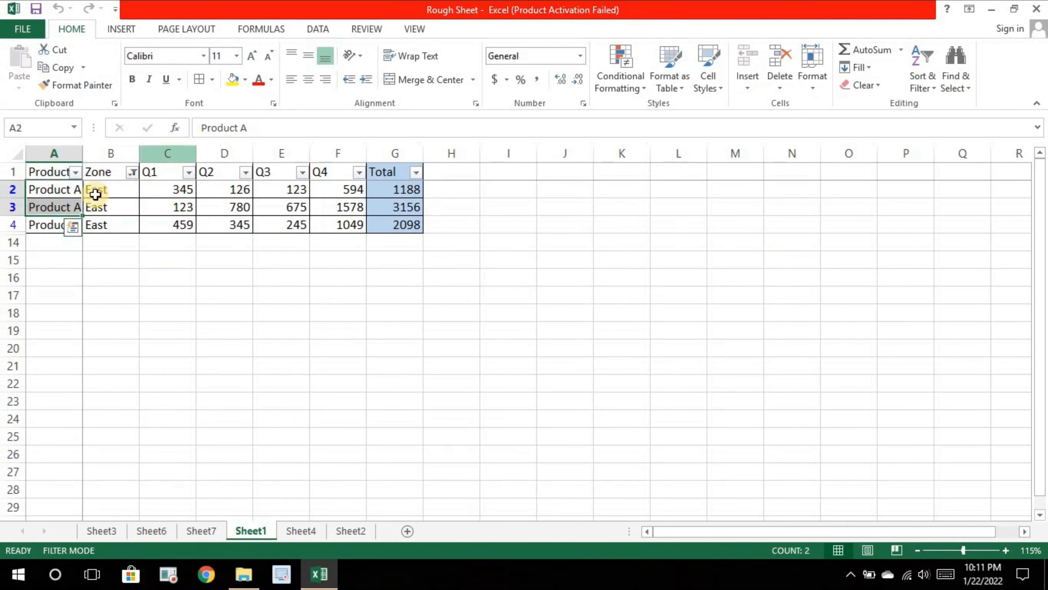
left_click(121, 193)
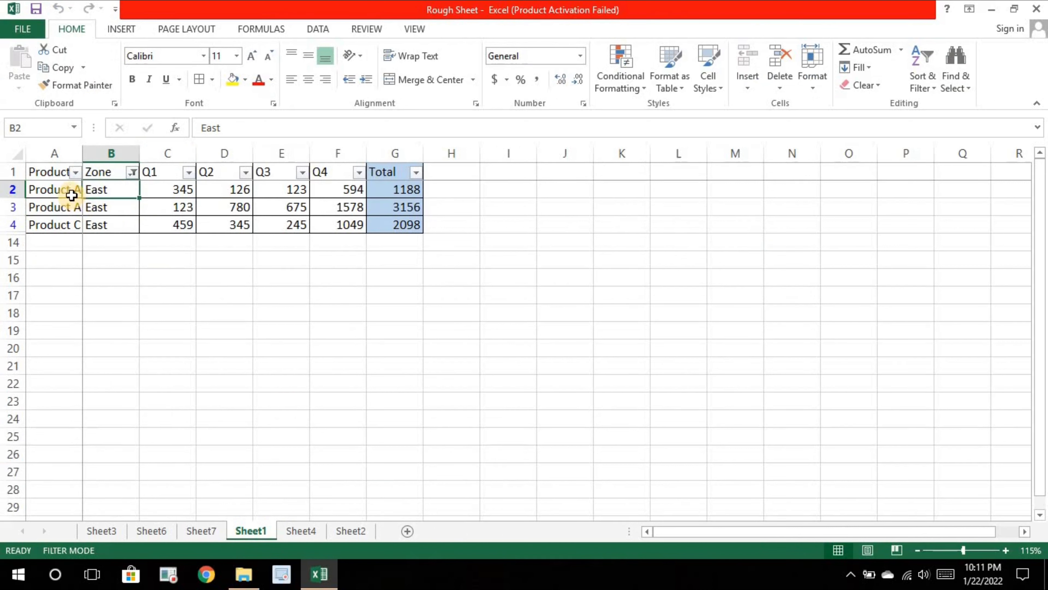
left_click(68, 229)
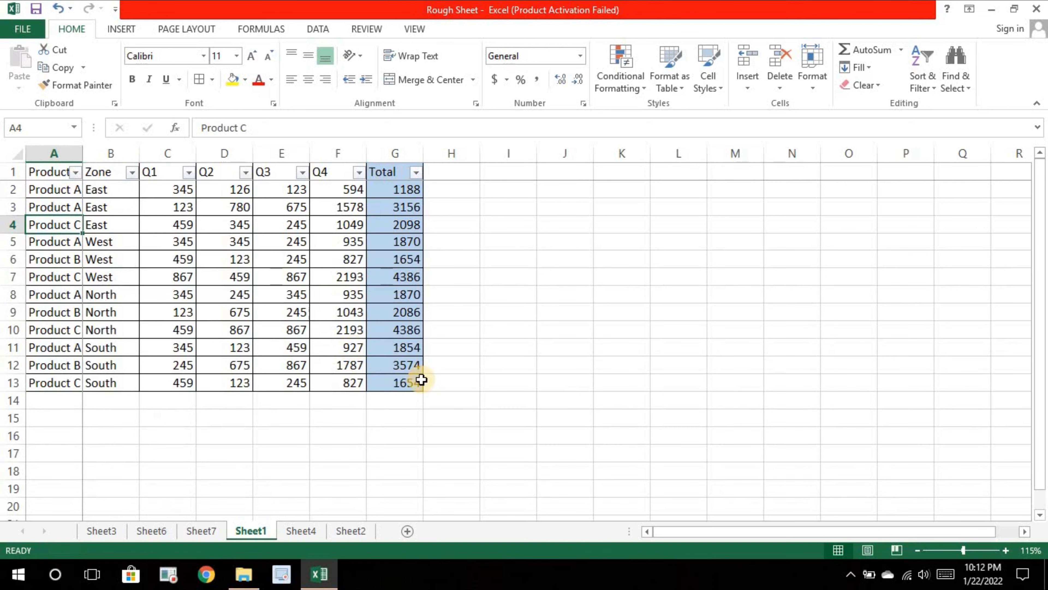
Create a PivotTable on a new worksheet from Sheet1!$A$1:$G$13, adding the data to the Data Model
left_click(421, 383)
key("ctrl+a")
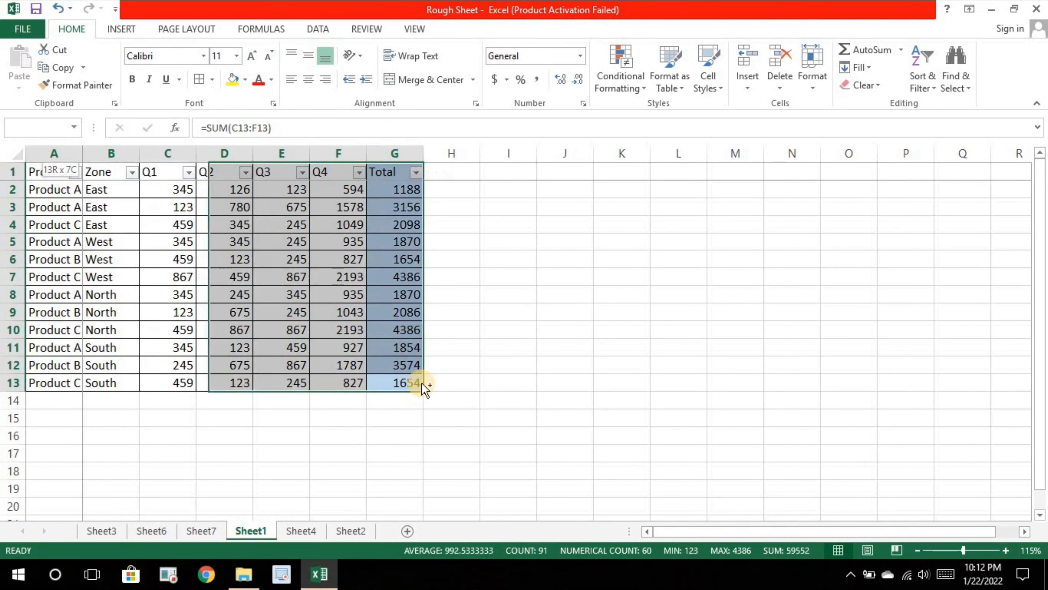
left_click(126, 31)
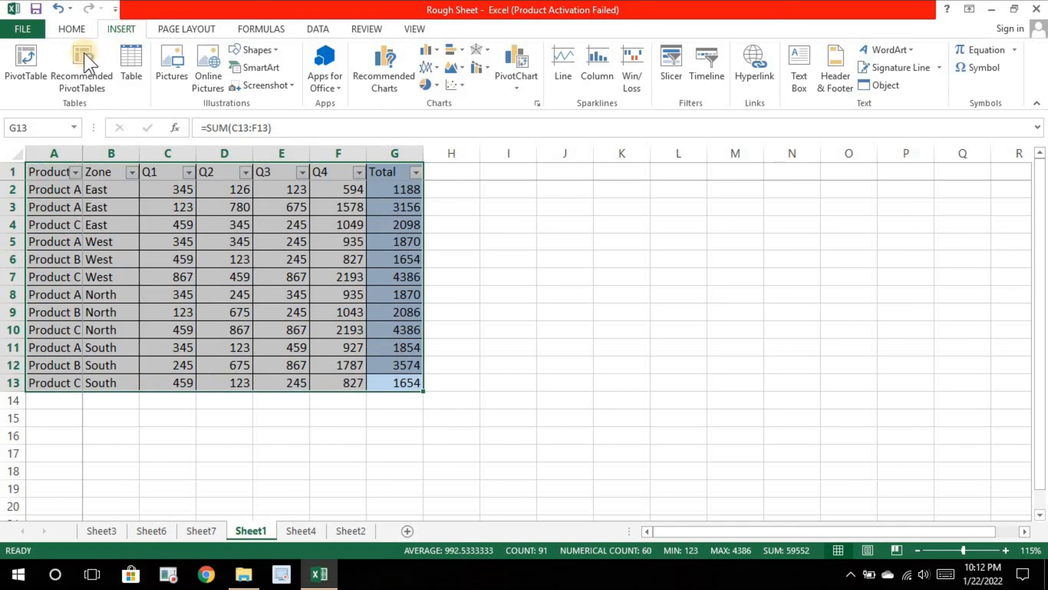
left_click(12, 64)
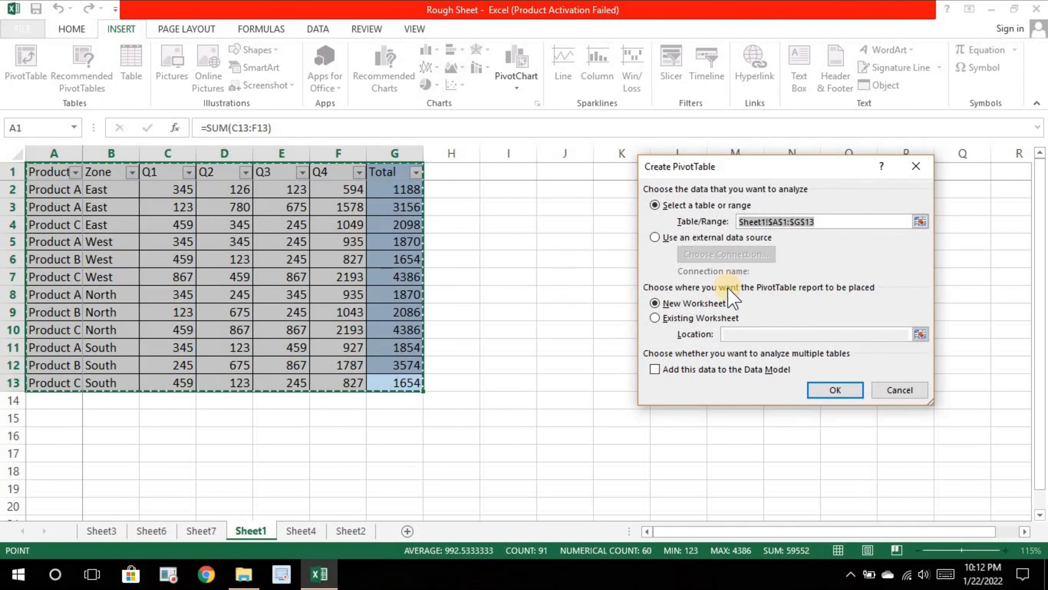
left_click(659, 379)
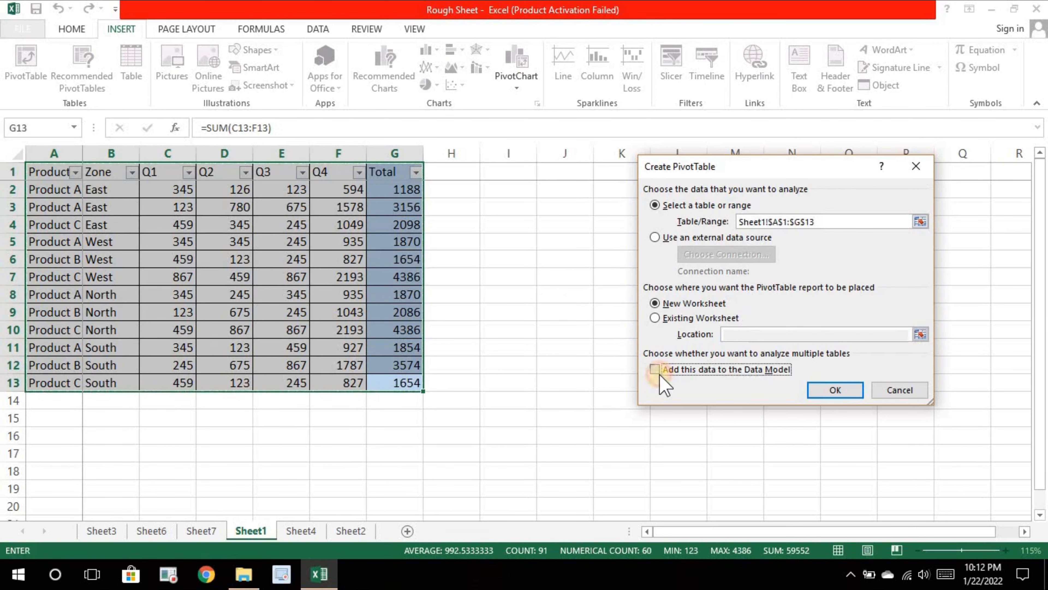
left_click(832, 389)
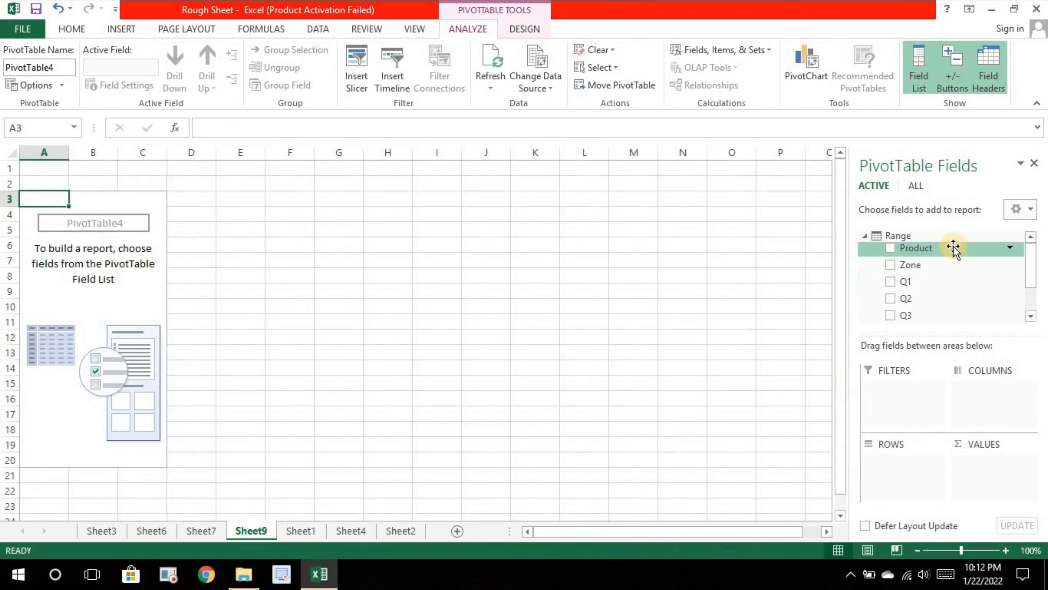
Lay out the Sheet9 PivotTable with Zone as rows and Count of Product as values
left_click_drag(1031, 257, 1039, 219)
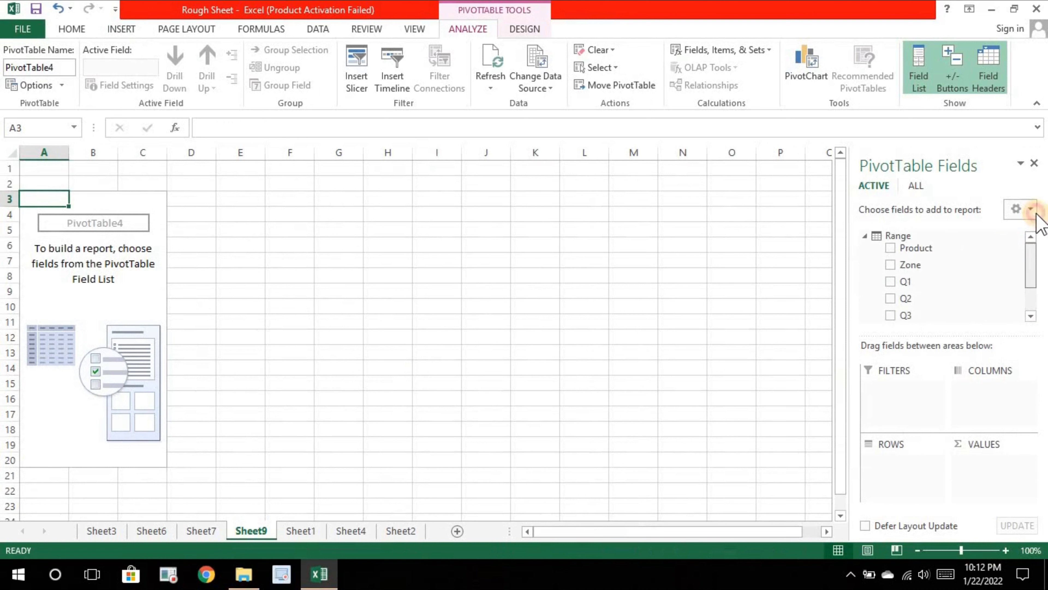
left_click_drag(912, 265, 916, 487)
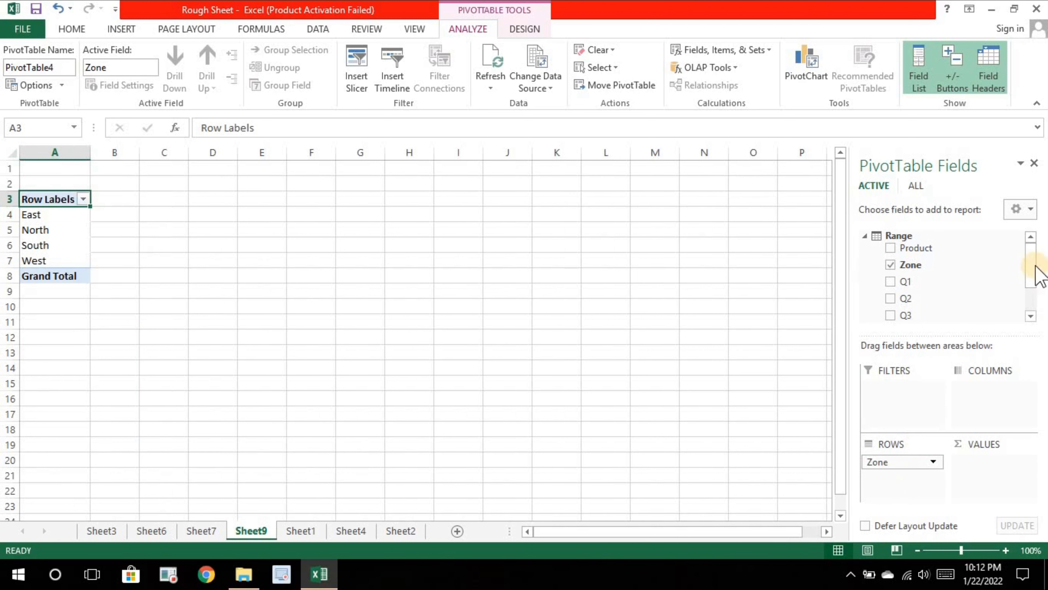
left_click_drag(1032, 266, 1002, 476)
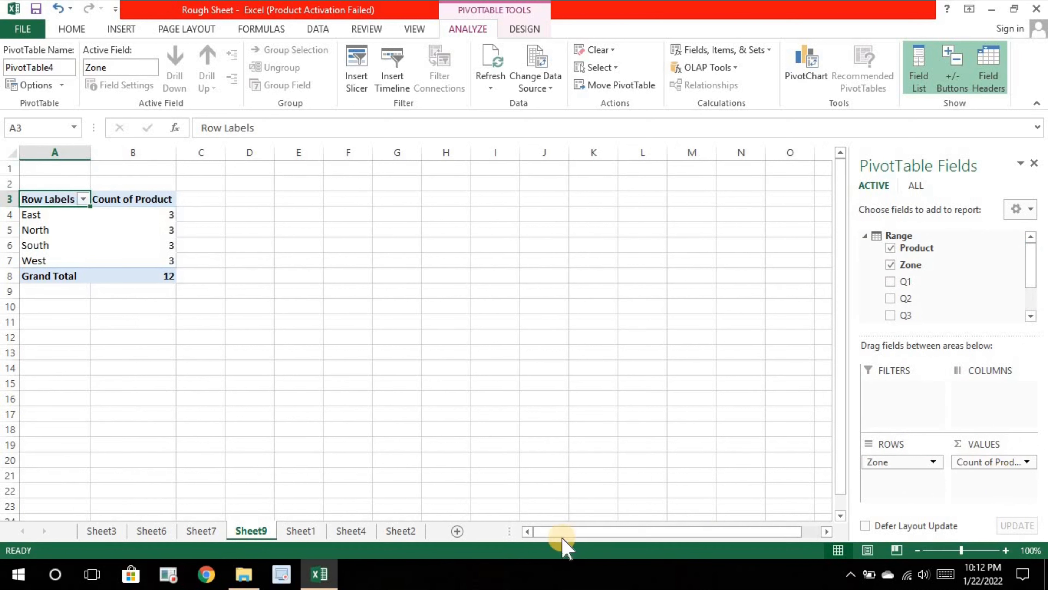
Examine the summary functions offered in the value field settings for Count of Product on Sheet7
left_click(200, 532)
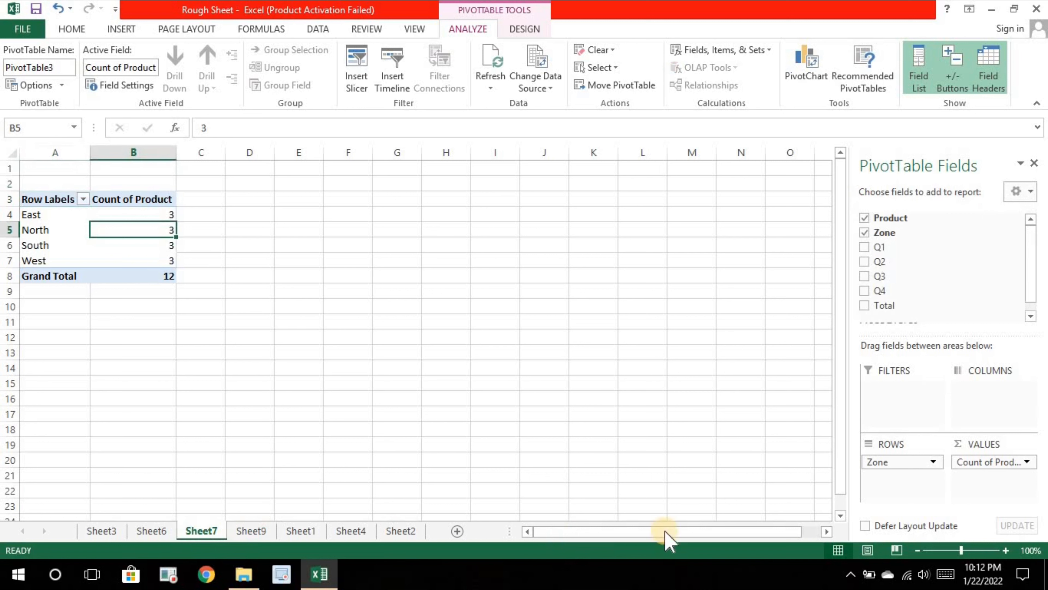
left_click(960, 461)
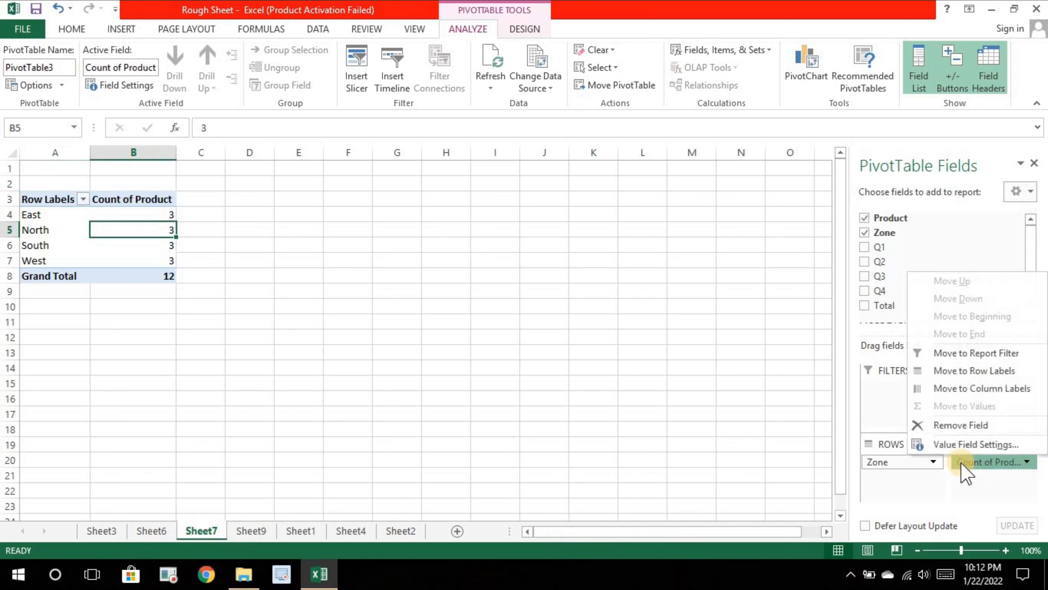
left_click(946, 445)
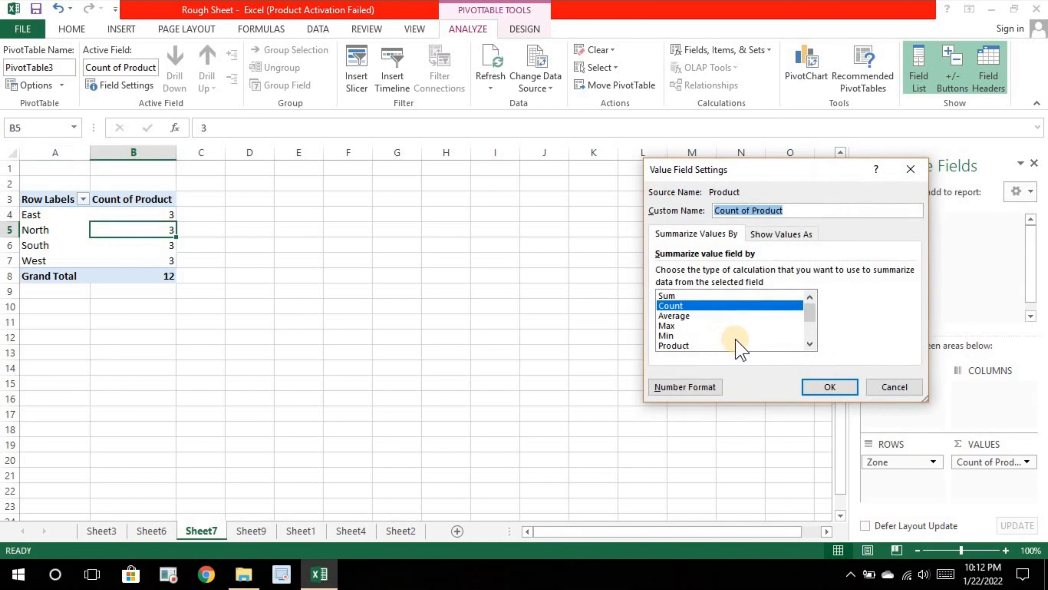
left_click(808, 343)
left_click(808, 344)
left_click(808, 344)
left_click(808, 344)
left_click(807, 344)
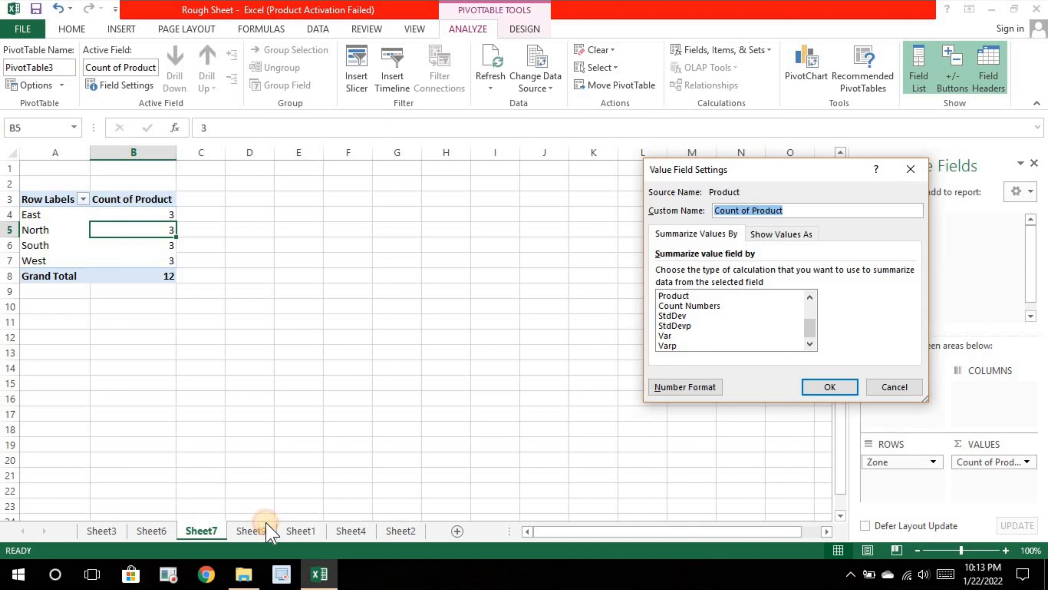
left_click(848, 385)
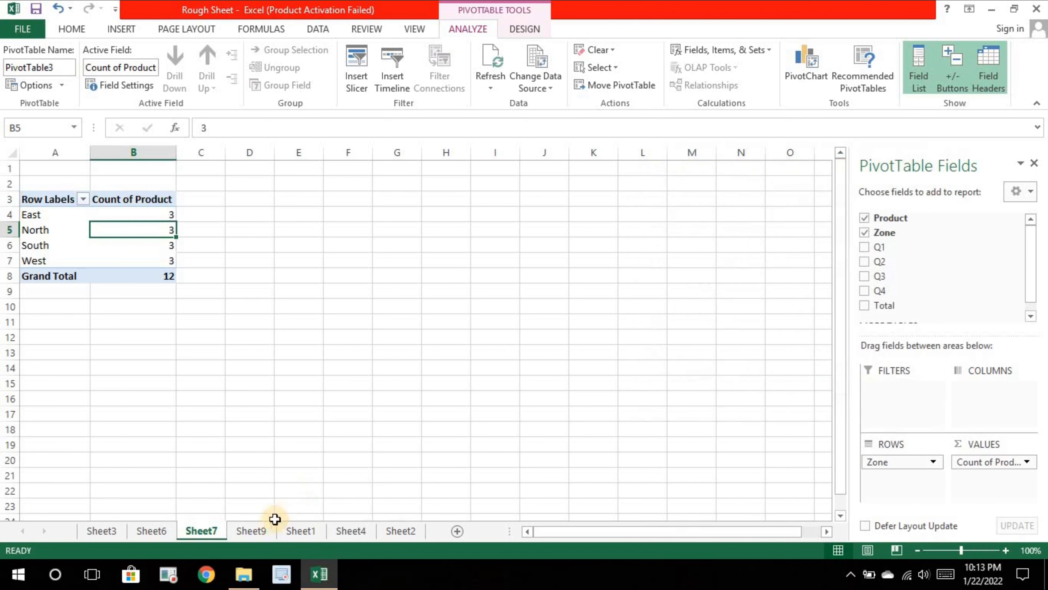
Summarize the Product value field in the Sheet9 PivotTable by Distinct Count and check the result for the East zone
left_click(263, 531)
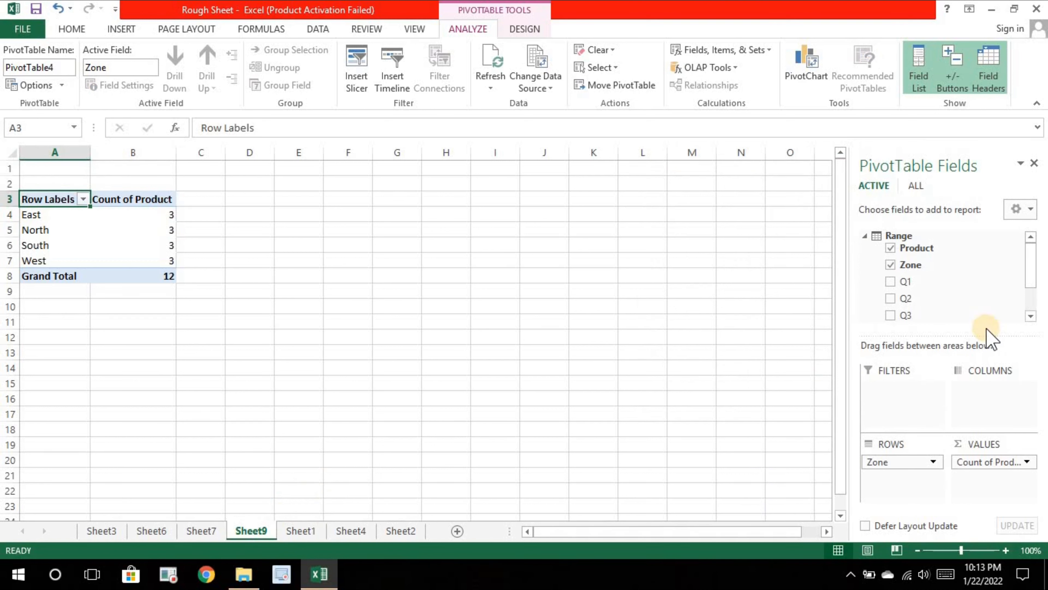
left_click(1013, 461)
left_click(975, 444)
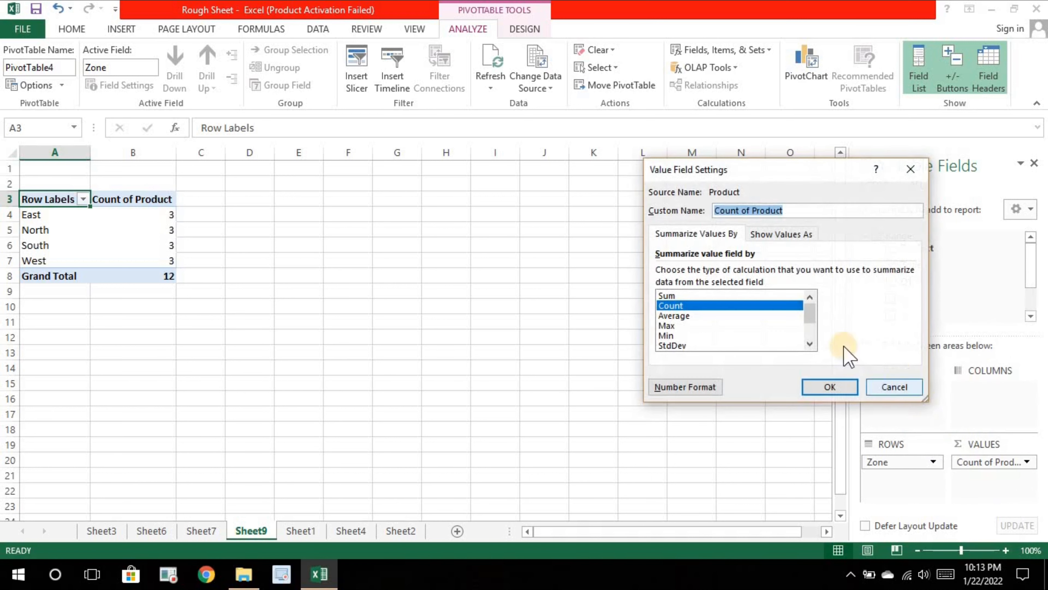
left_click(810, 343)
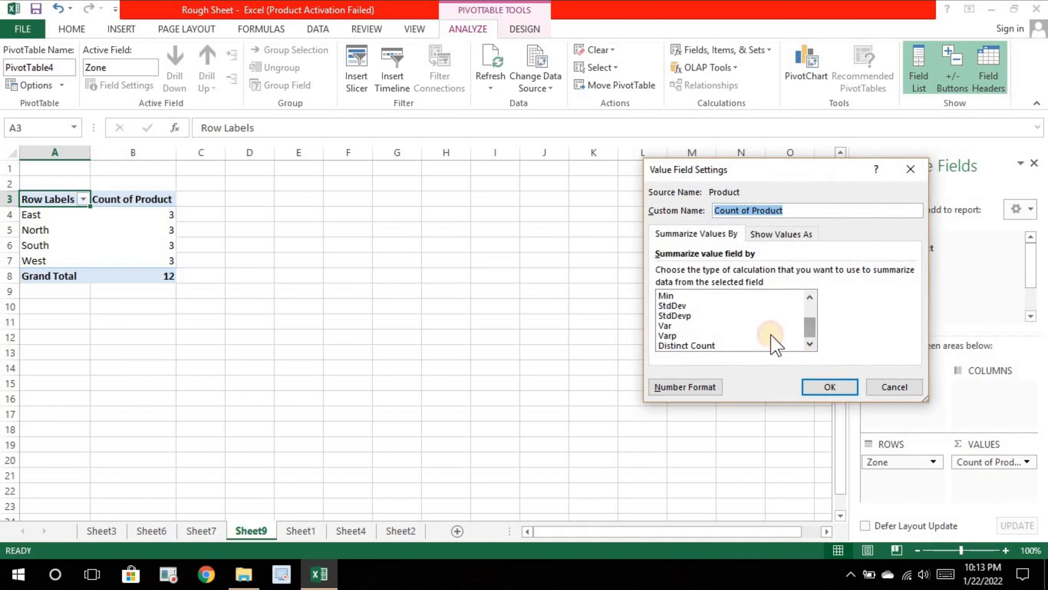
left_click(724, 336)
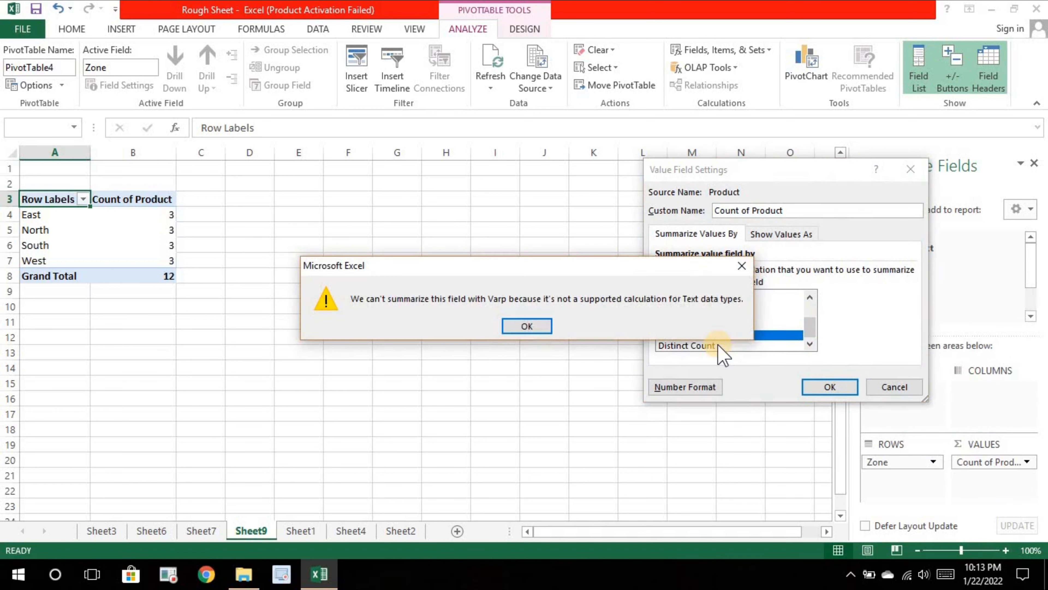
key("Return")
left_click(811, 329)
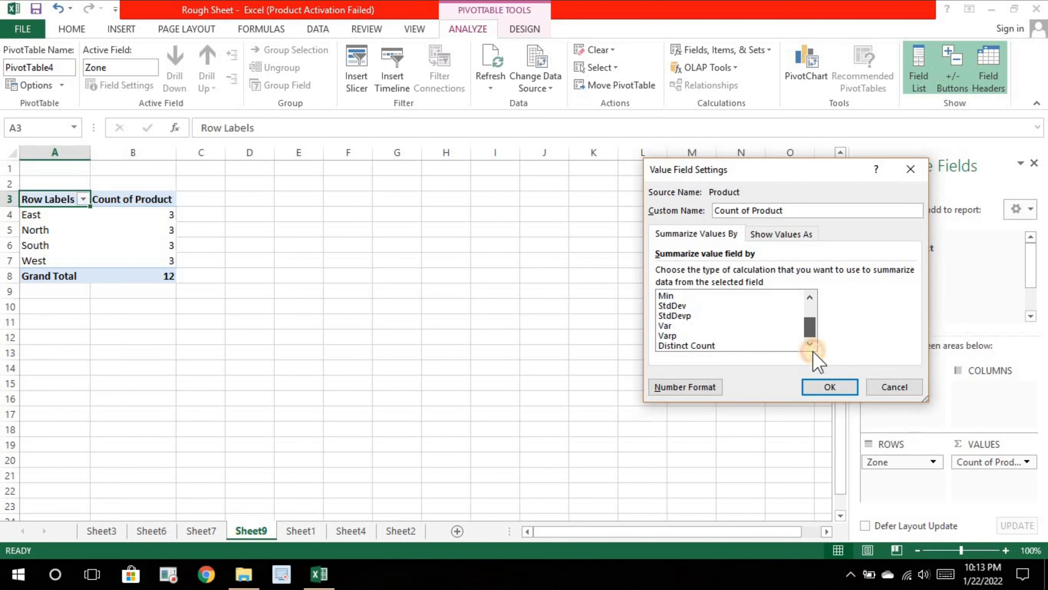
left_click(727, 345)
left_click(819, 387)
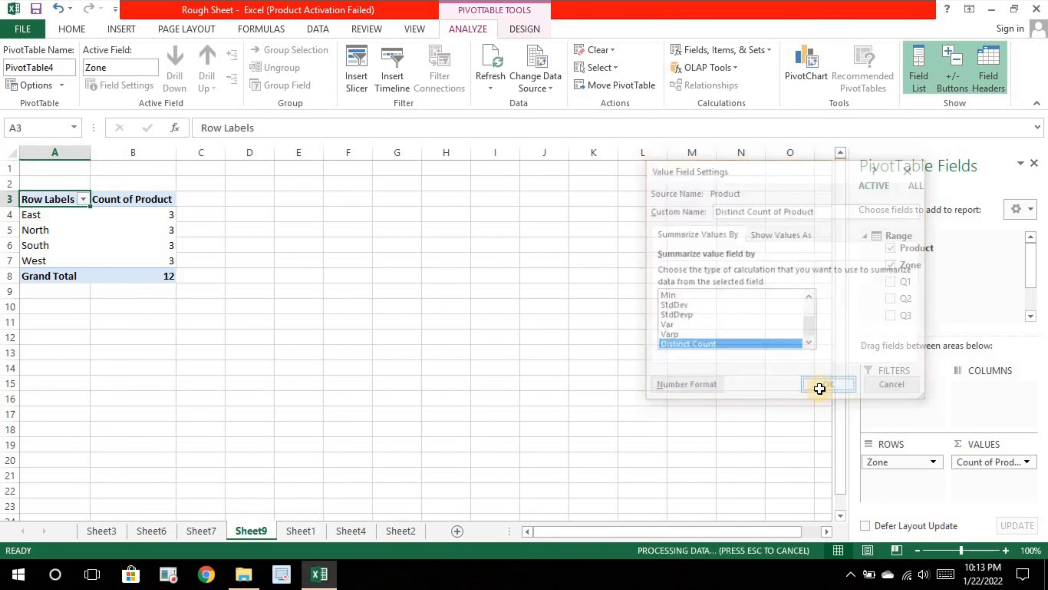
left_click(167, 214)
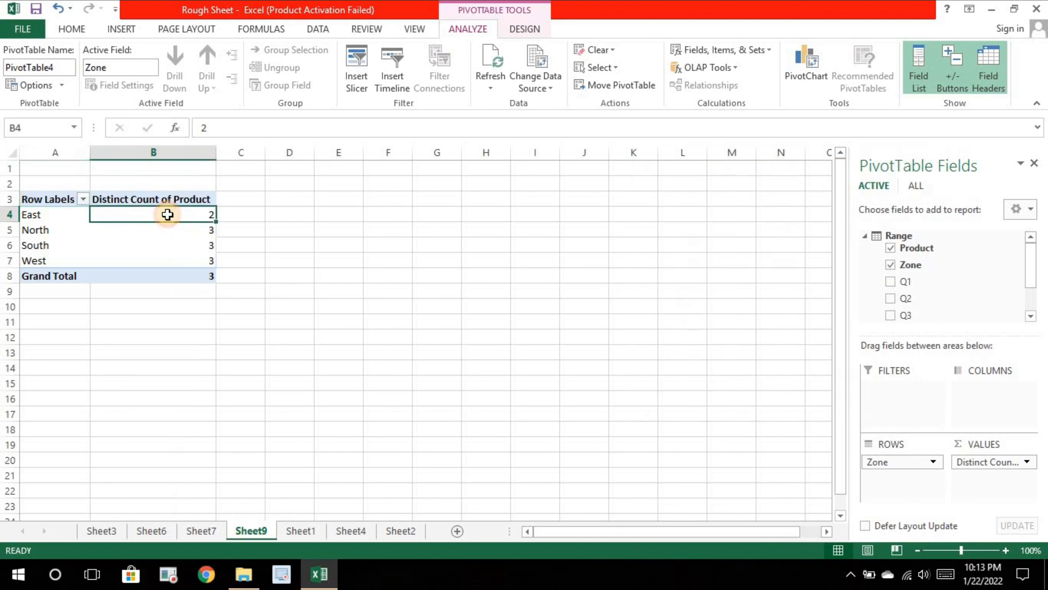
key("Left")
key("Right")
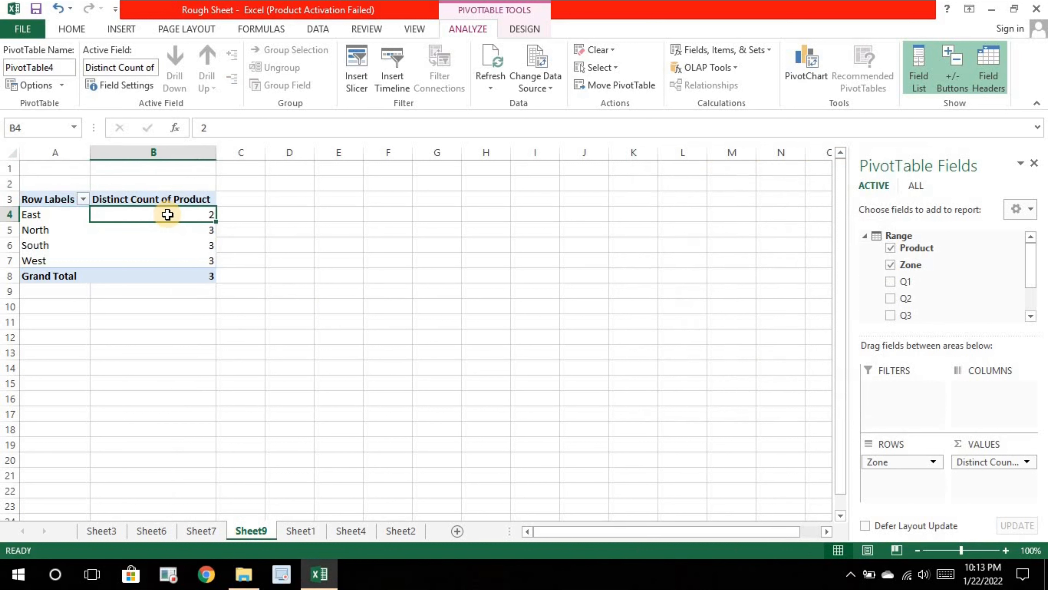
mouse_move(167, 214)
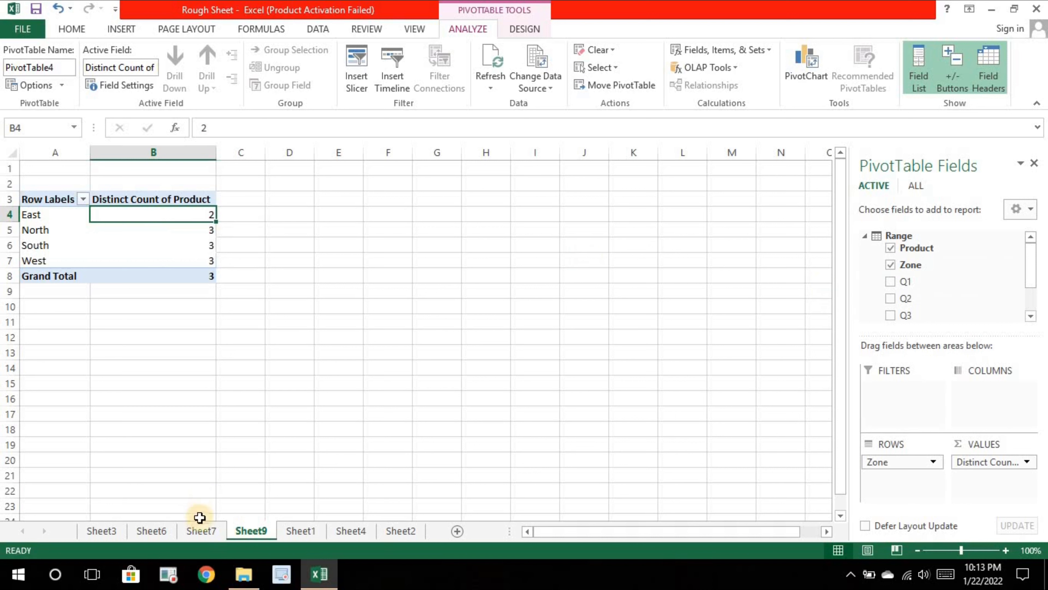
Hide the PivotTable field list on Sheet7 and show it again from a value cell in the report
left_click(202, 530)
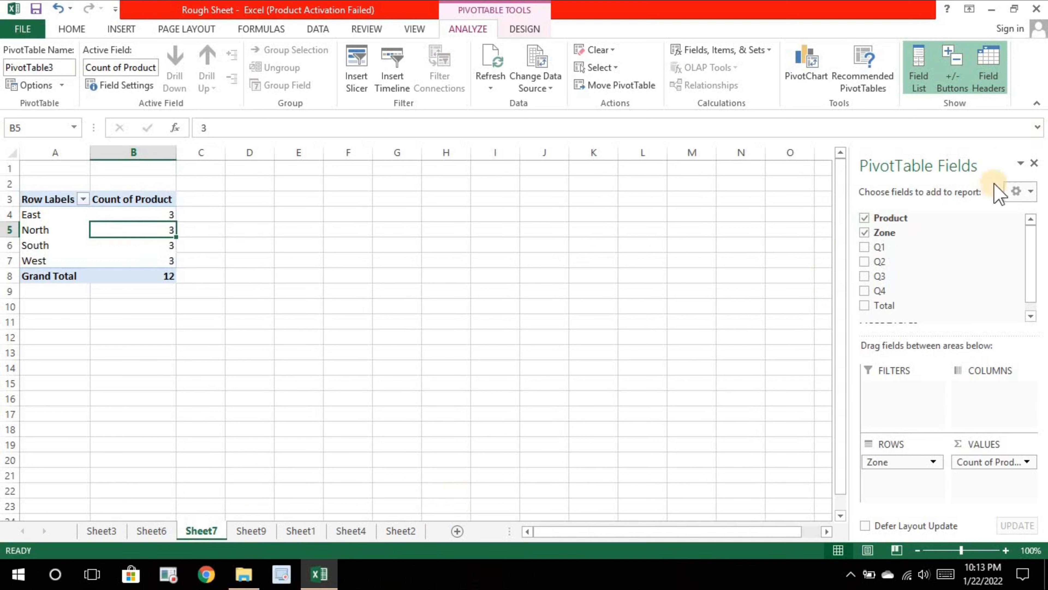
left_click(1036, 161)
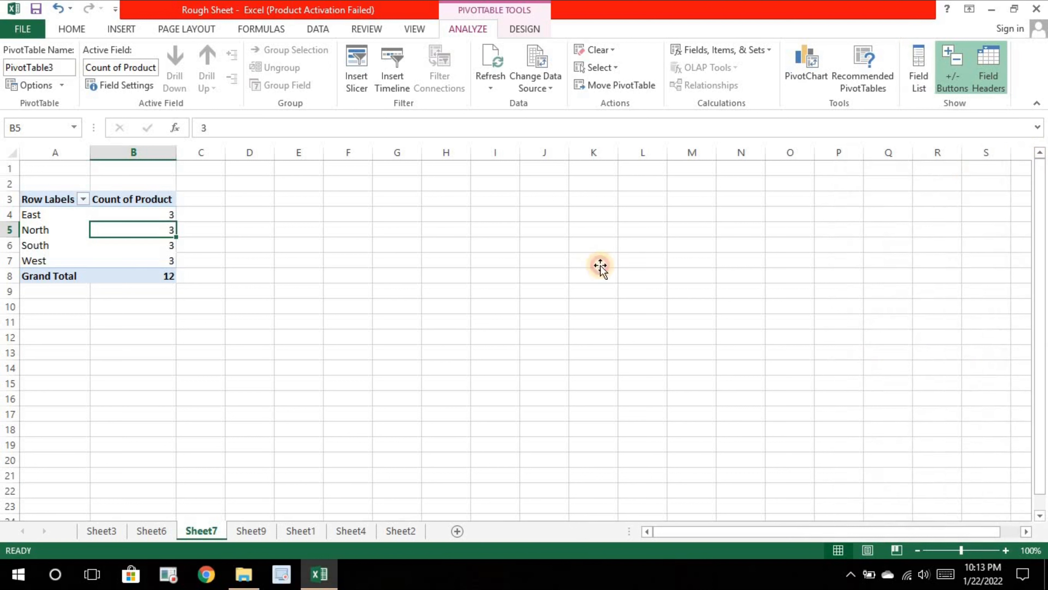
left_click(594, 260)
left_click(98, 260)
left_click(847, 241)
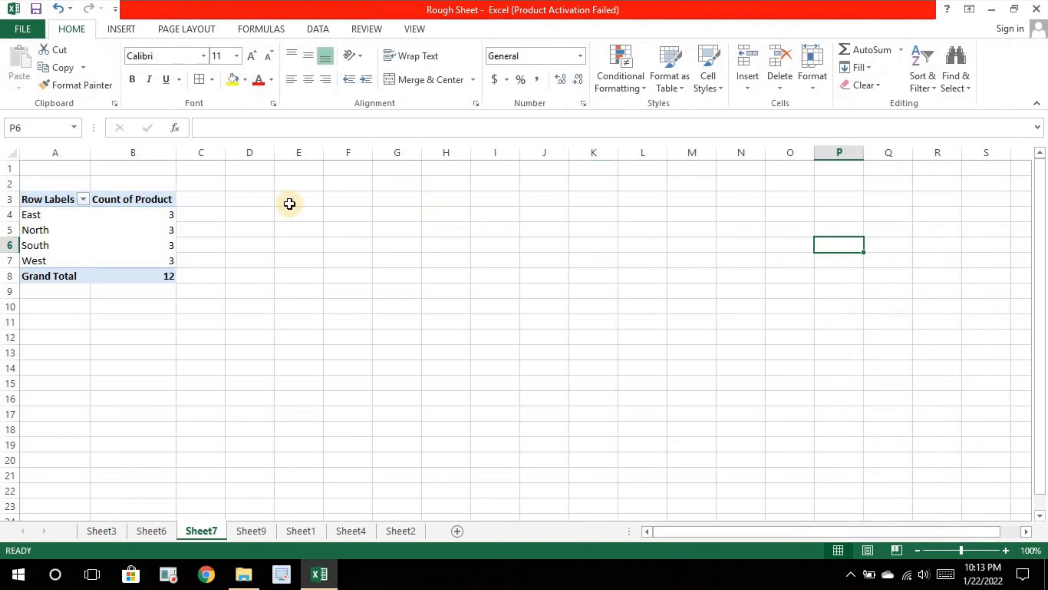
left_click(92, 228)
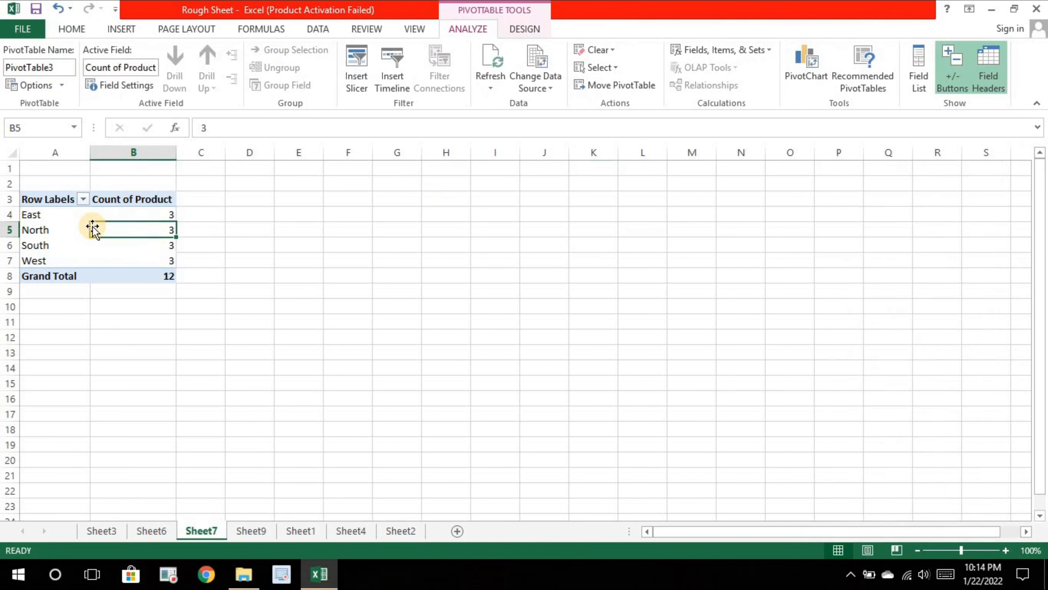
right_click(127, 232)
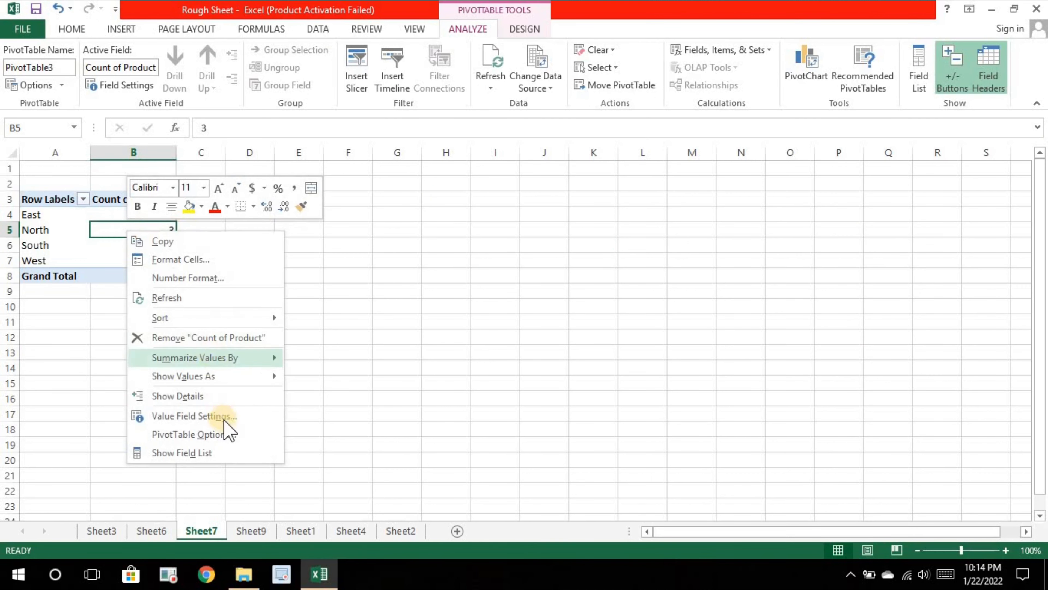
left_click(215, 452)
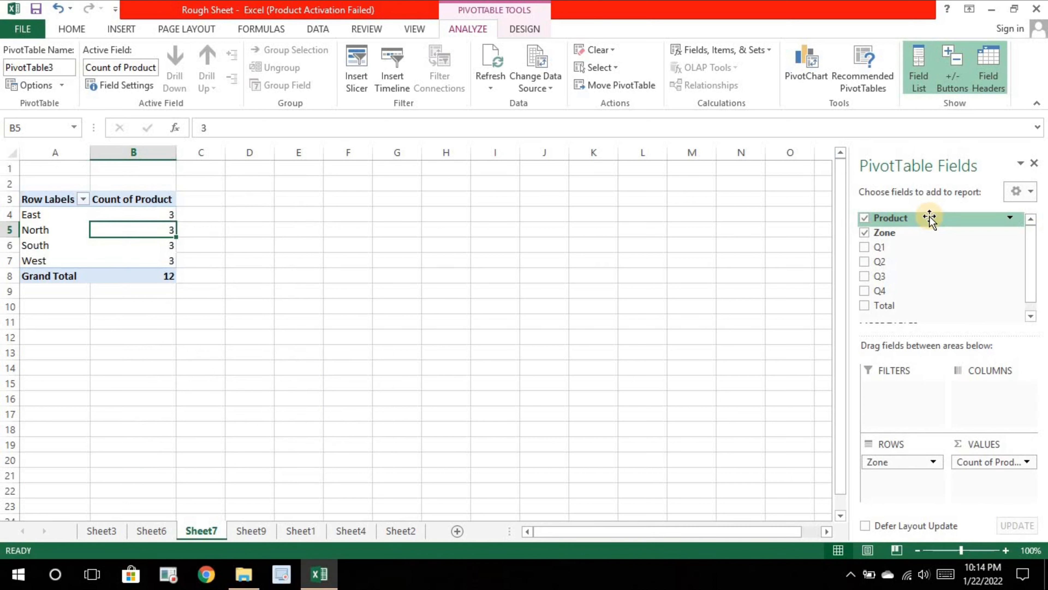
Try the side-by-side, fields-only and 2-by-2 areas-only layouts of the field list, and return to the stacked layout
left_click(1028, 193)
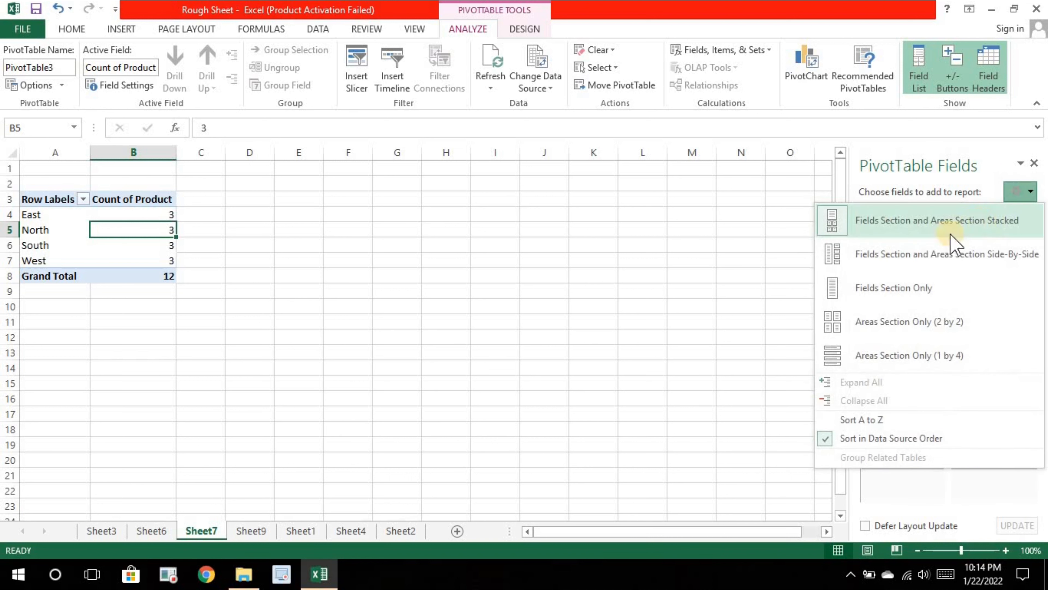
left_click(932, 253)
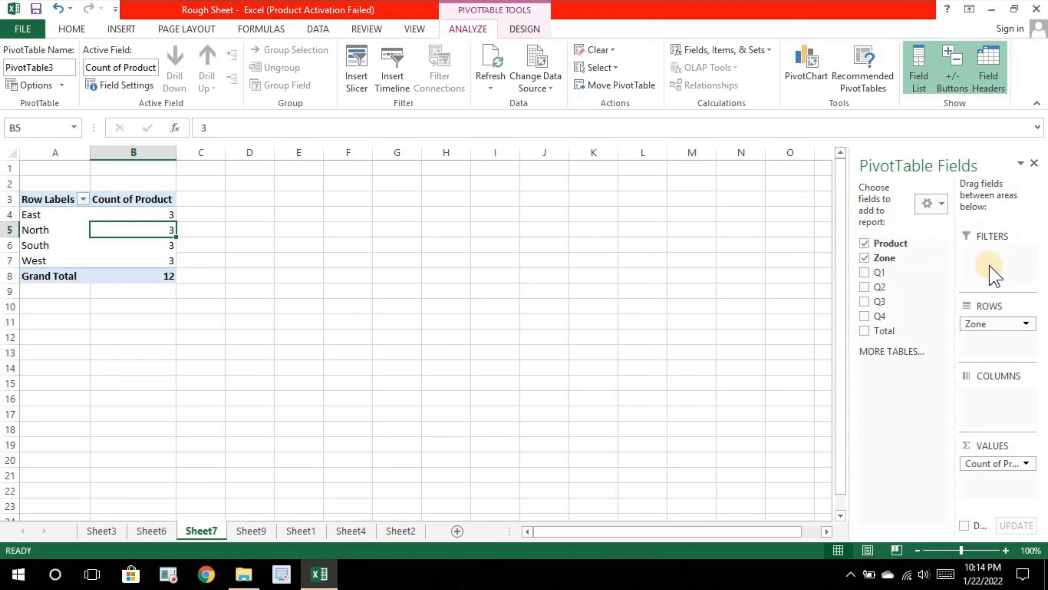
left_click(934, 203)
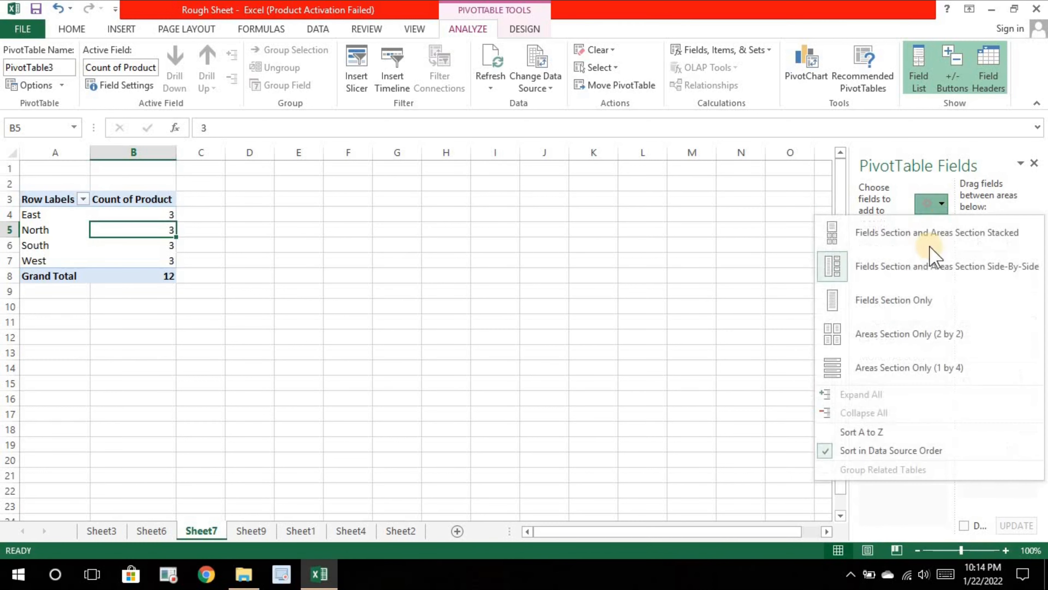
left_click(908, 298)
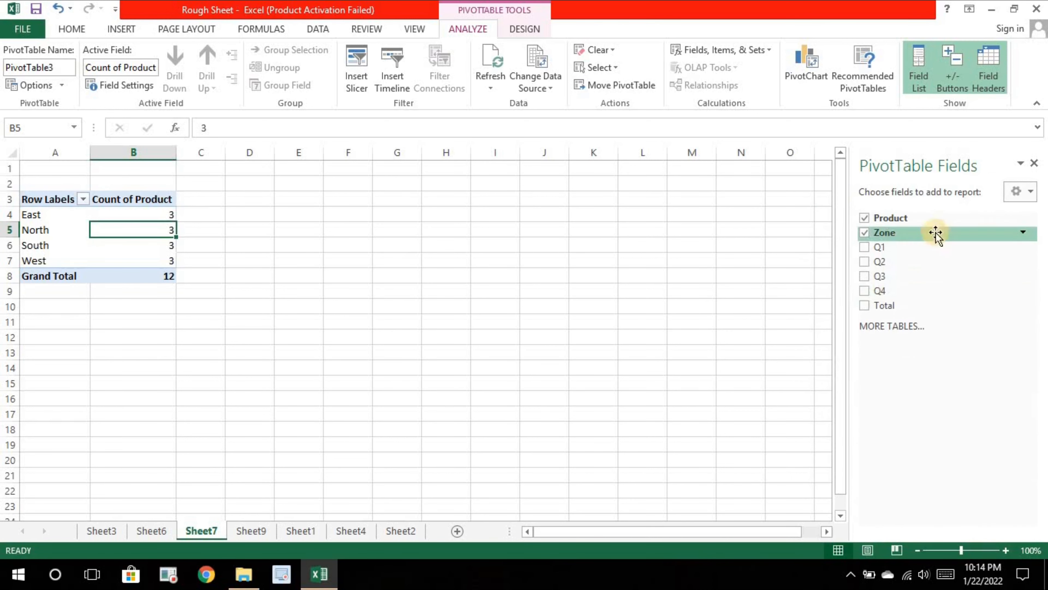
left_click(1024, 193)
left_click(928, 320)
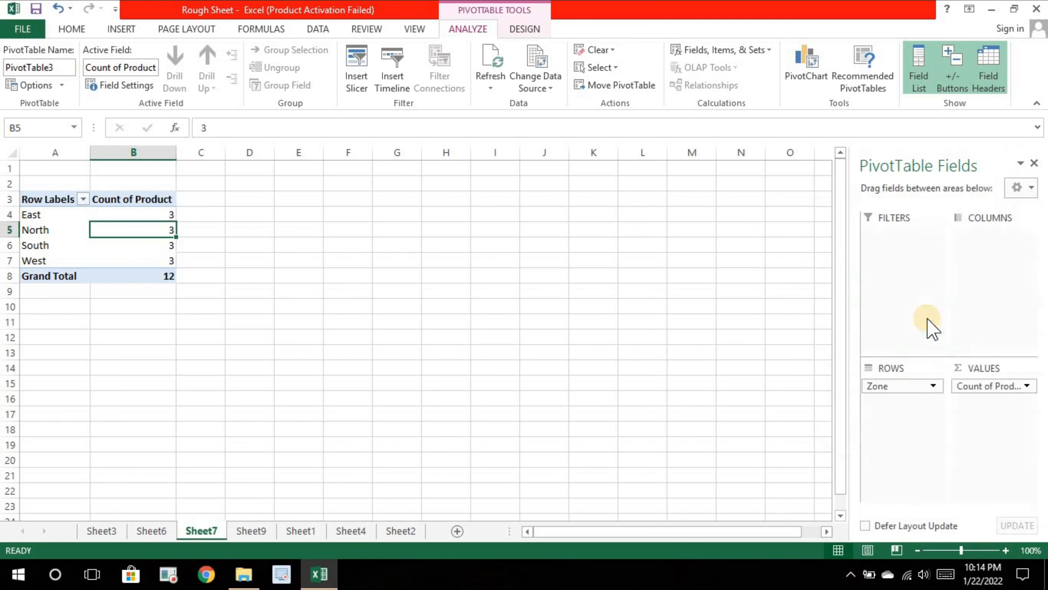
left_click(1031, 188)
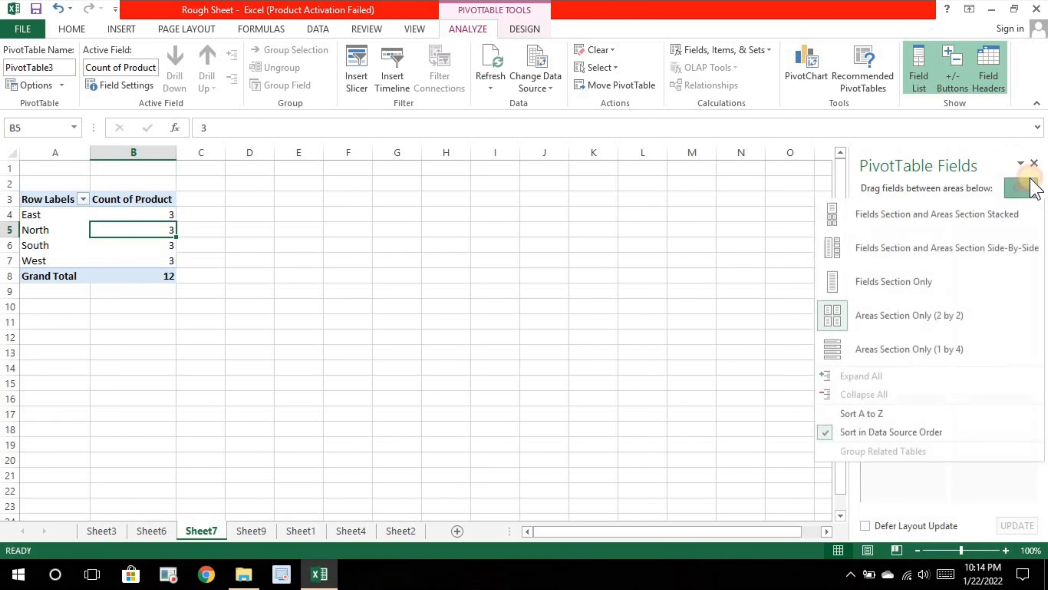
left_click(920, 225)
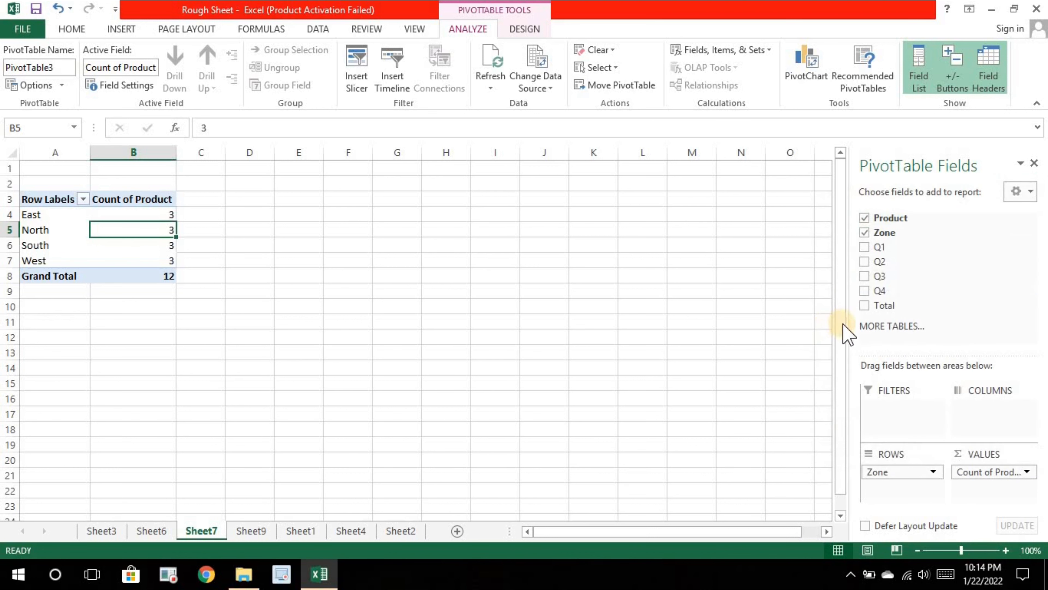
Widen the PivotTable Fields pane and enlarge its areas section
left_click_drag(798, 325, 754, 325)
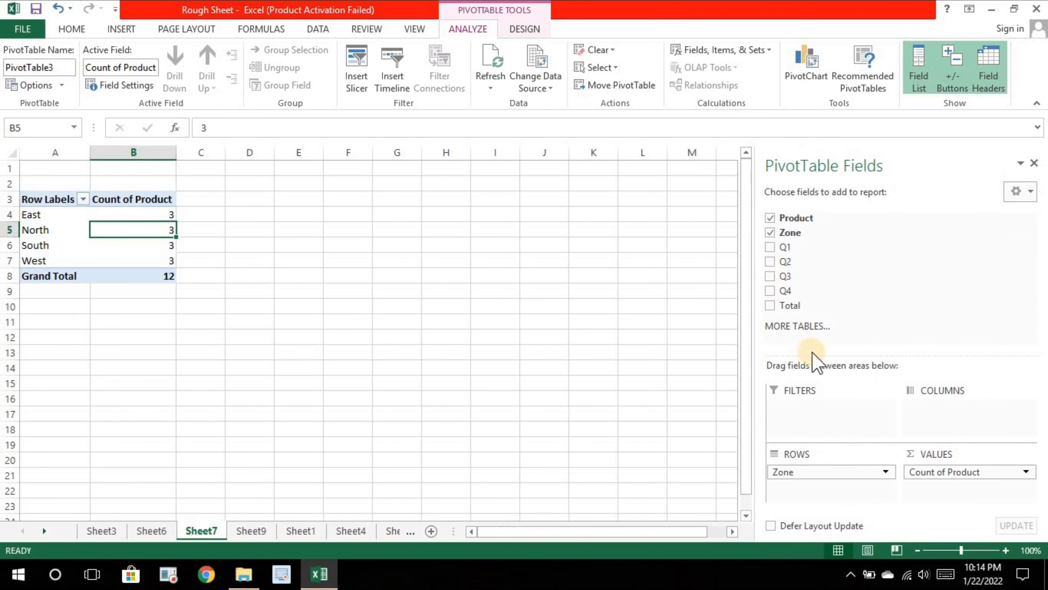
left_click_drag(815, 354, 814, 322)
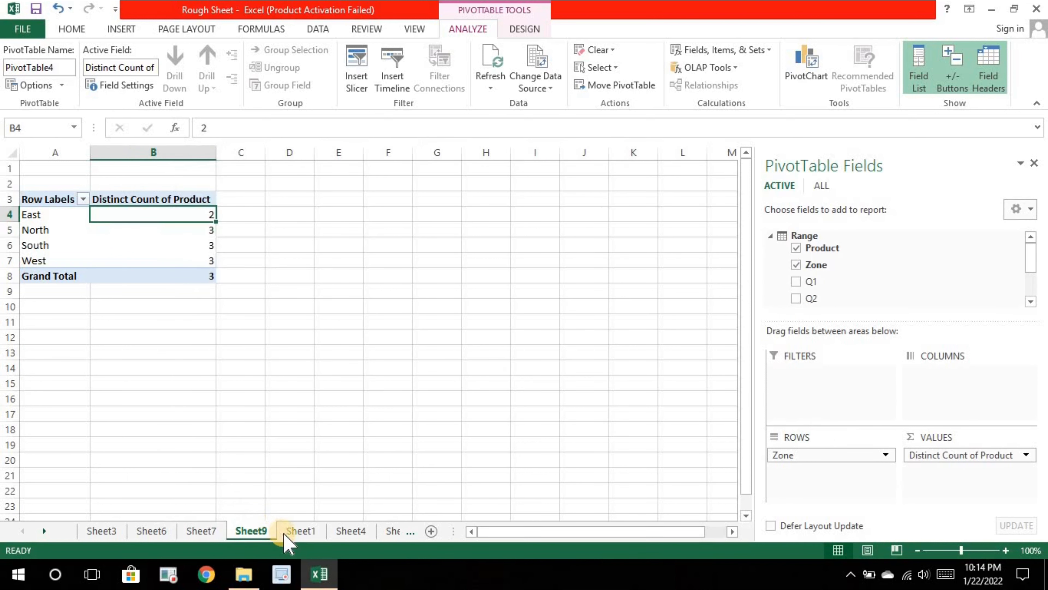
left_click(283, 533)
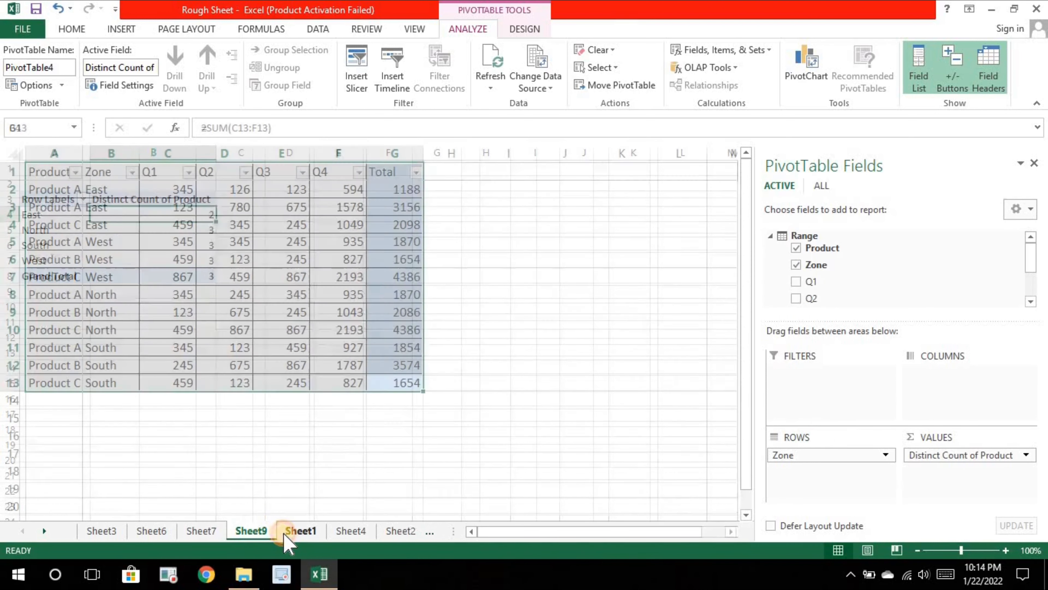
Add Q1, Q2, Q3 and Q4 as value fields in the Sheet7 PivotTable, following Count of Product
left_click(196, 532)
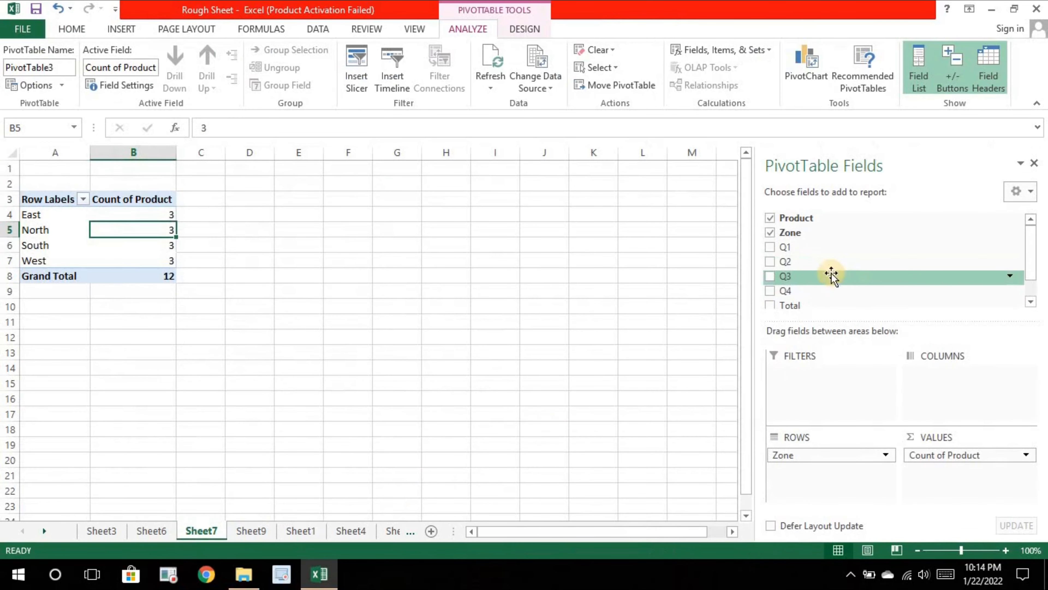
left_click_drag(802, 248, 937, 483)
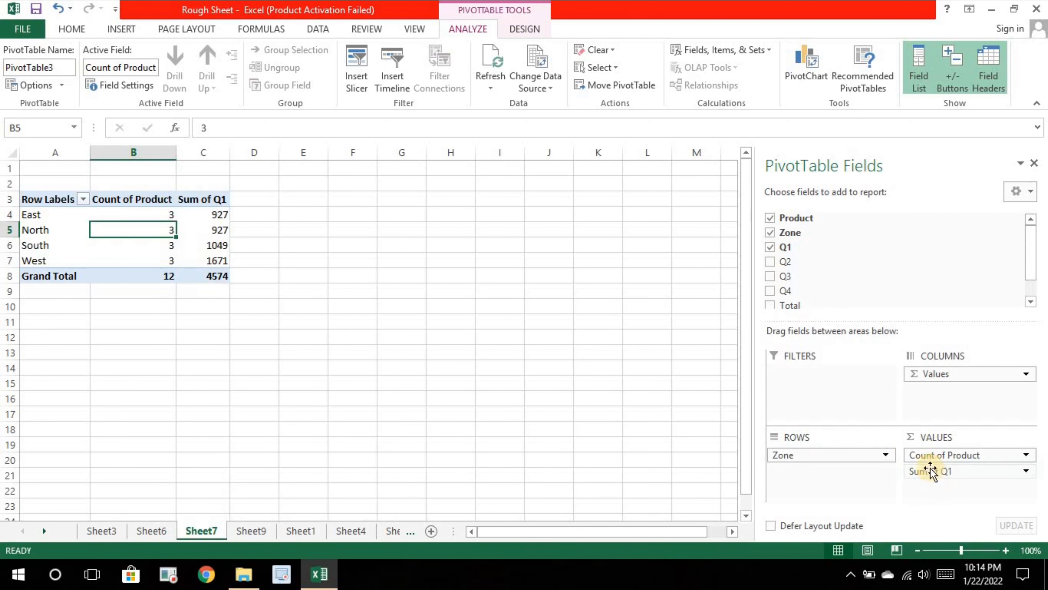
left_click_drag(795, 263, 948, 488)
left_click_drag(794, 276, 935, 508)
left_click_drag(786, 290, 970, 498)
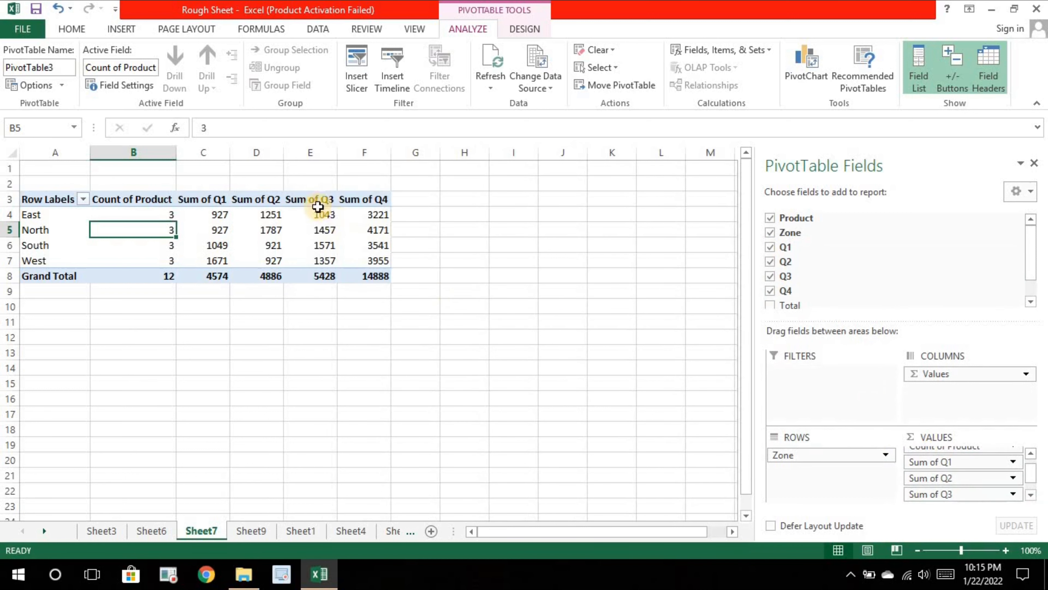
Move the Sum of Q3 column ahead of Sum of Q2 directly in the Sheet7 PivotTable
left_click(313, 200)
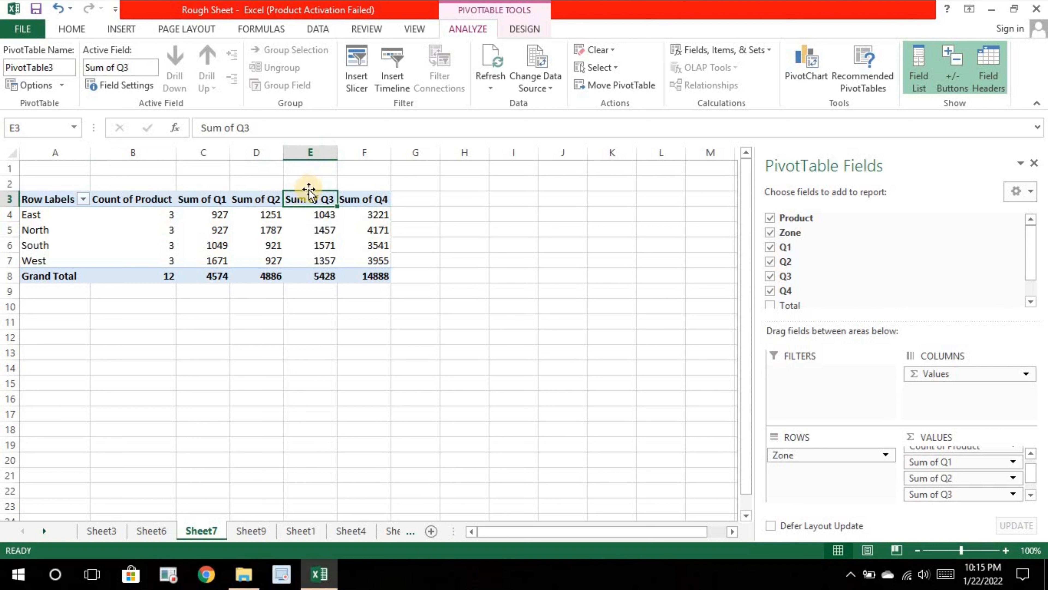
left_click(308, 192)
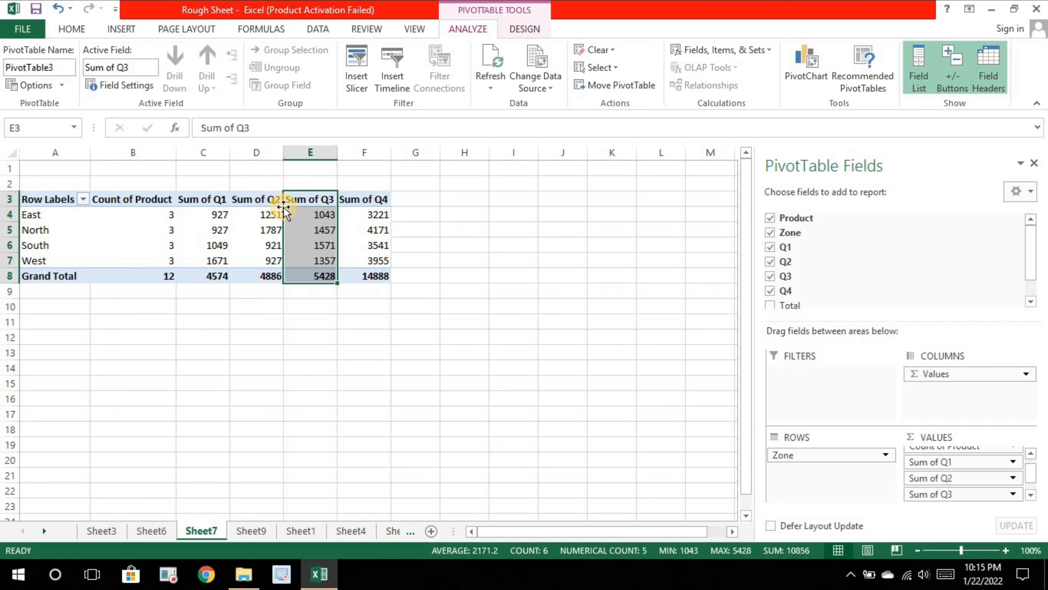
left_click(274, 200)
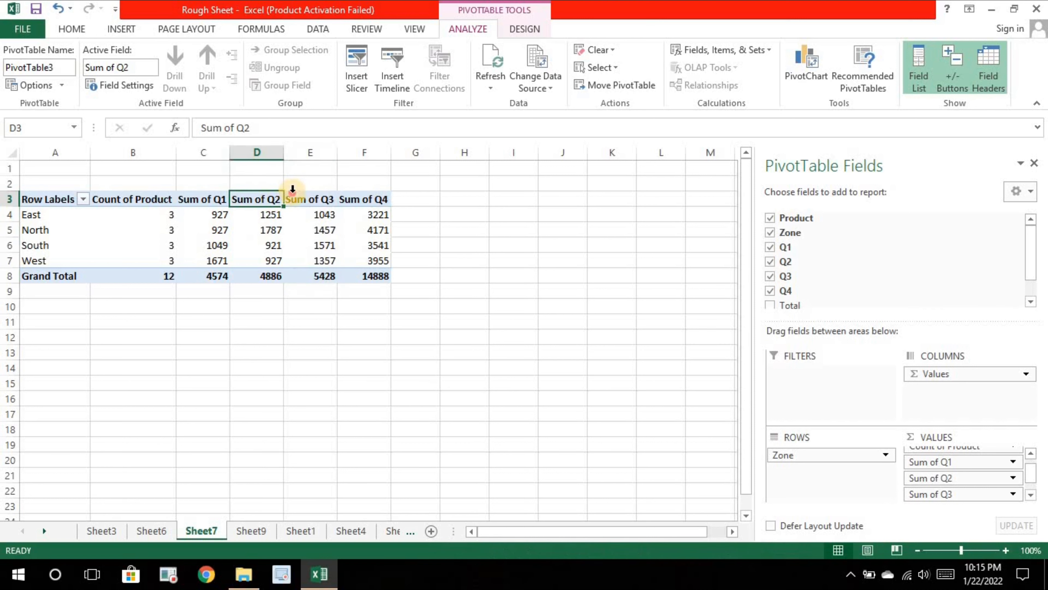
left_click(292, 192)
left_click_drag(288, 213, 235, 204)
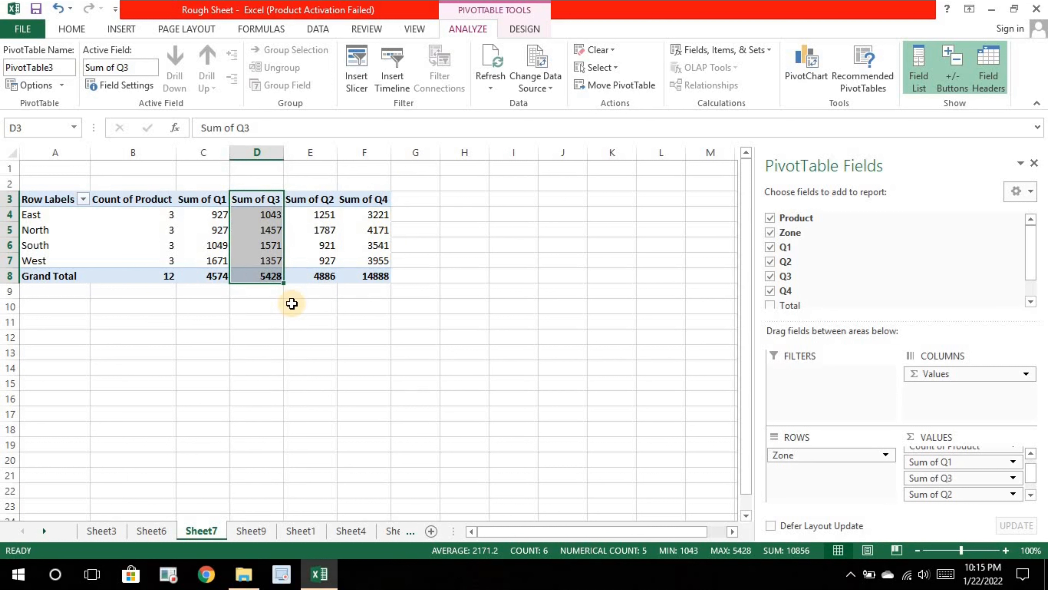
left_click(380, 233)
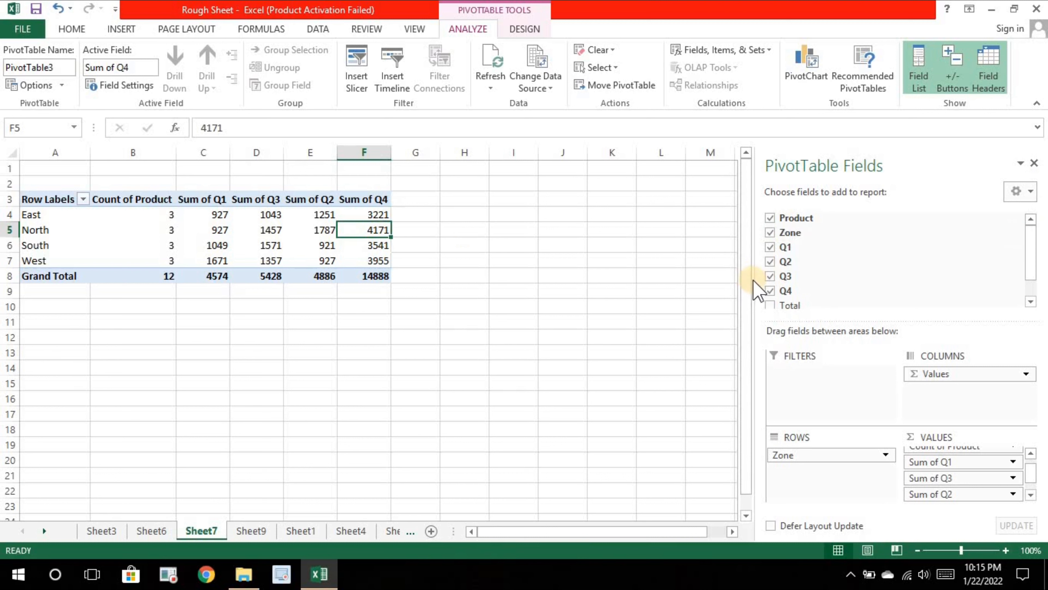
Narrow the PivotTable Fields pane, and float it over the worksheet before docking it back at the window's edge
left_click_drag(848, 301, 849, 301)
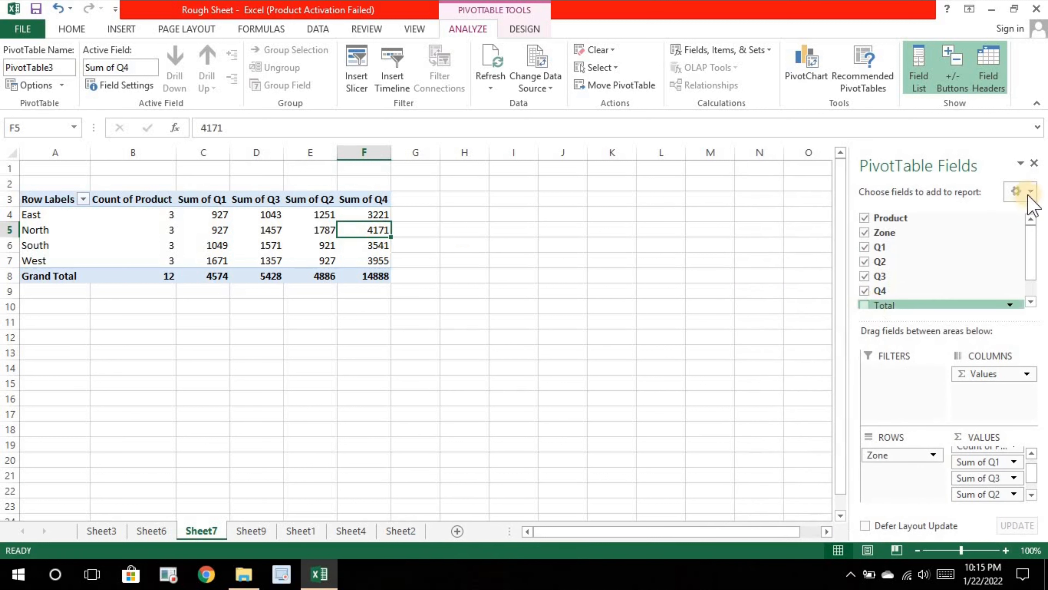
left_click(1021, 163)
left_click(995, 177)
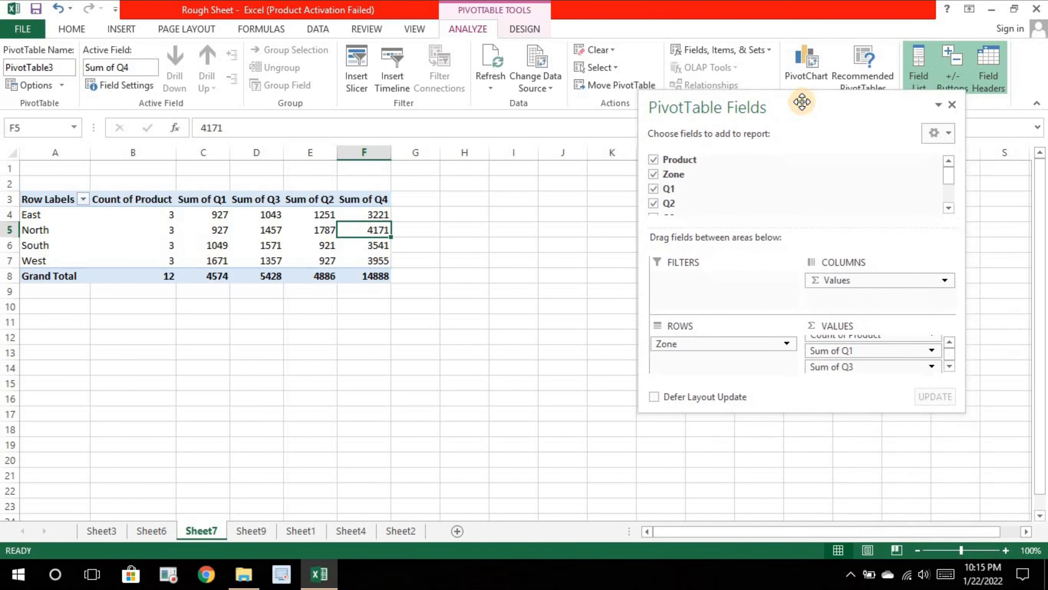
left_click(802, 102)
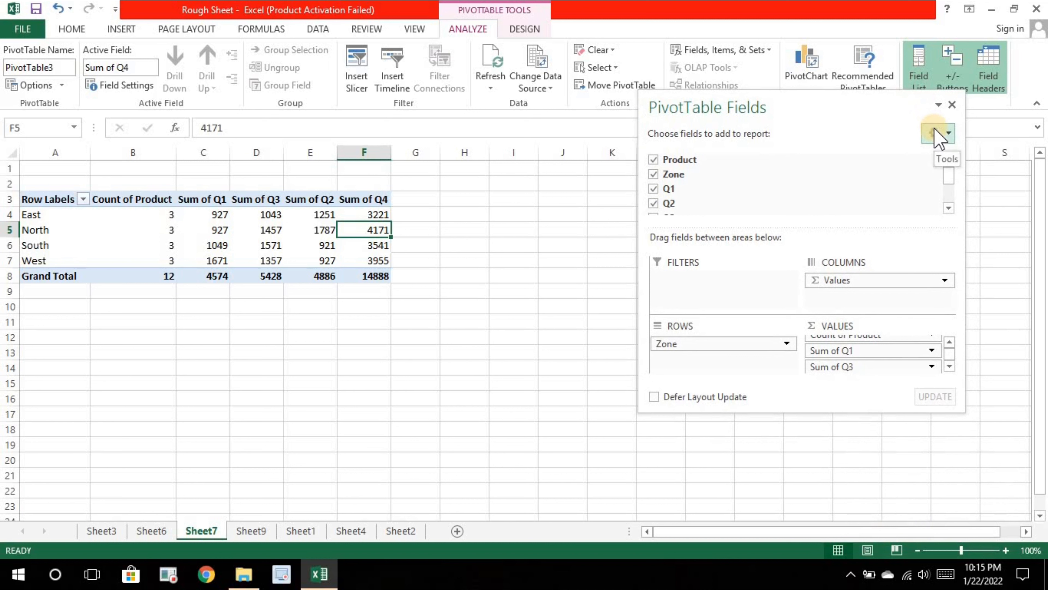
left_click_drag(830, 107, 1043, 164)
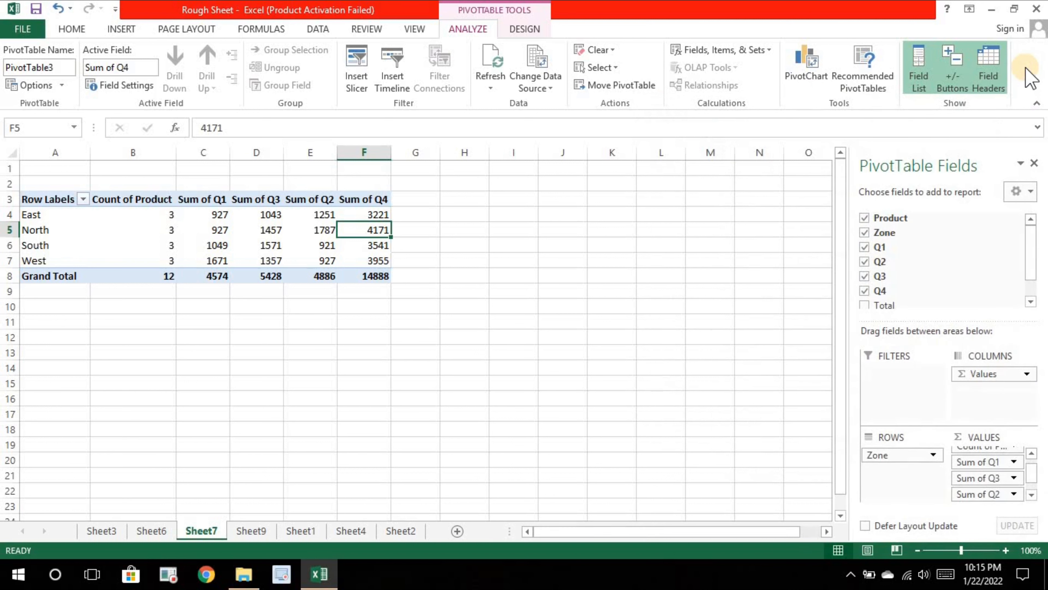